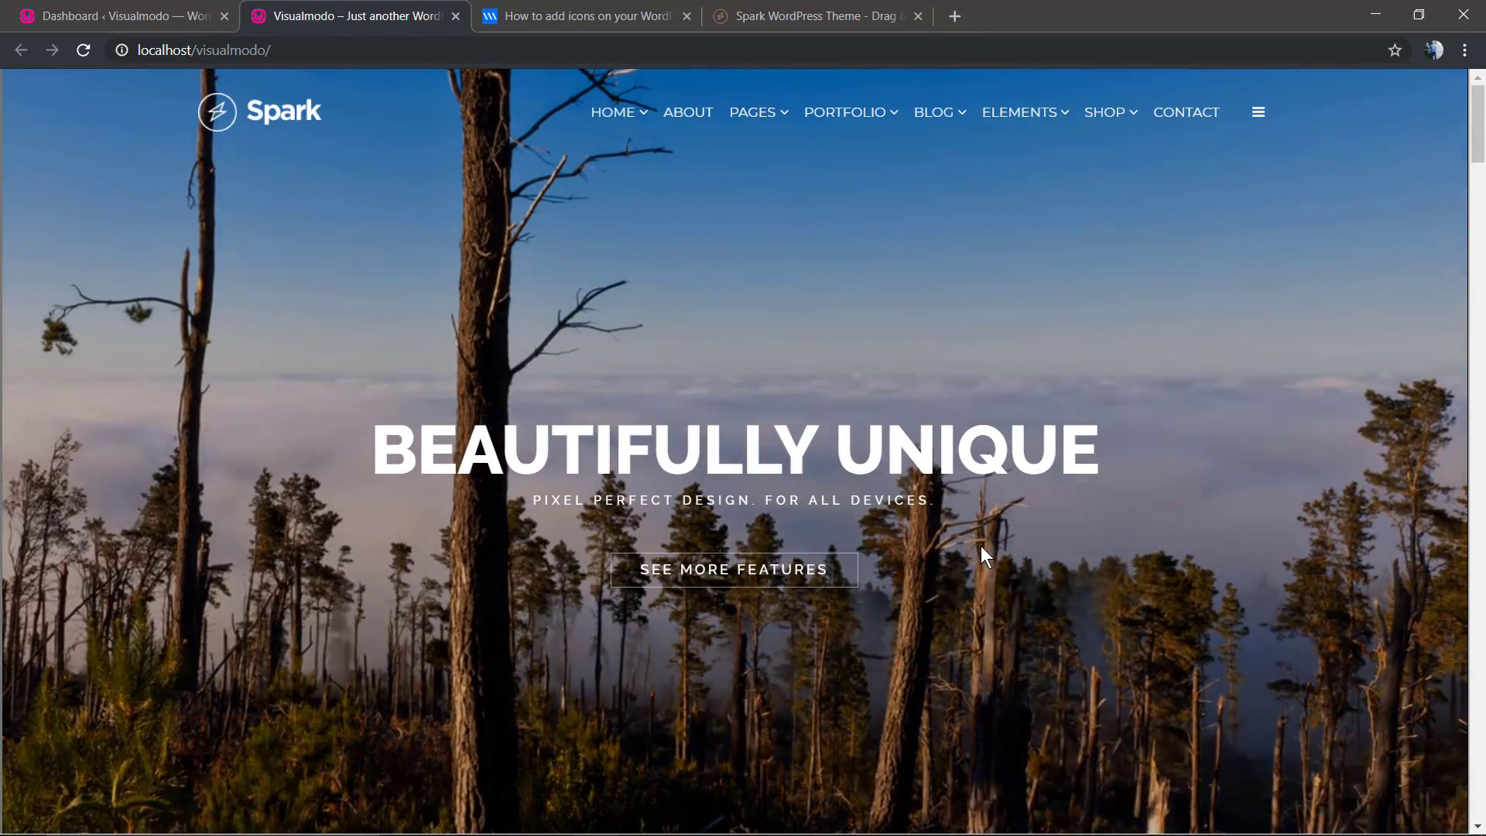
# - Browse the pages and the Spark theme demo site, scrolling through their content
pyautogui.scroll(-4, 981, 545)
pyautogui.scroll(-15, 978, 543)
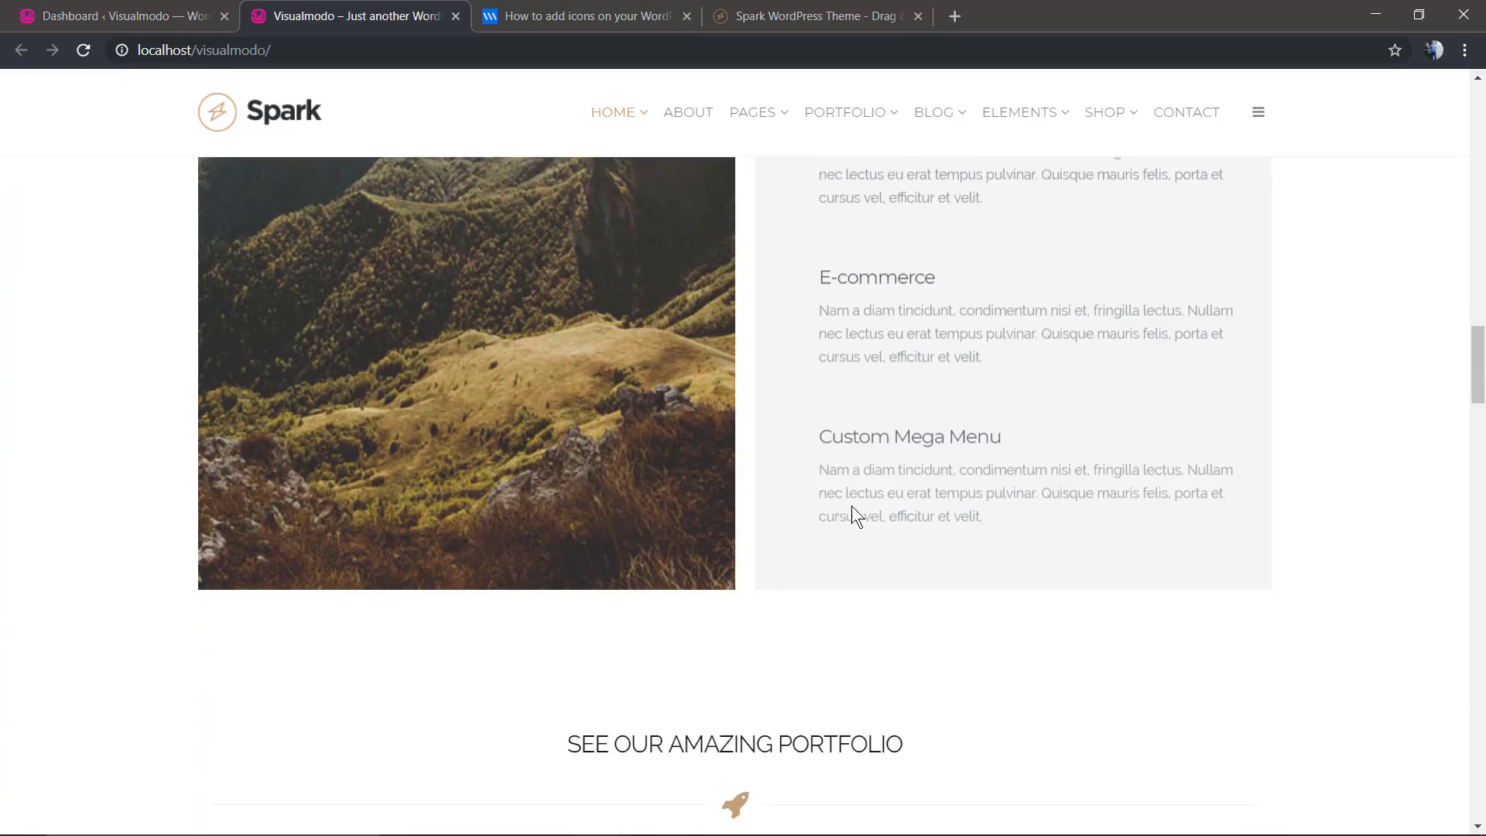
pyautogui.scroll(10, 537, 498)
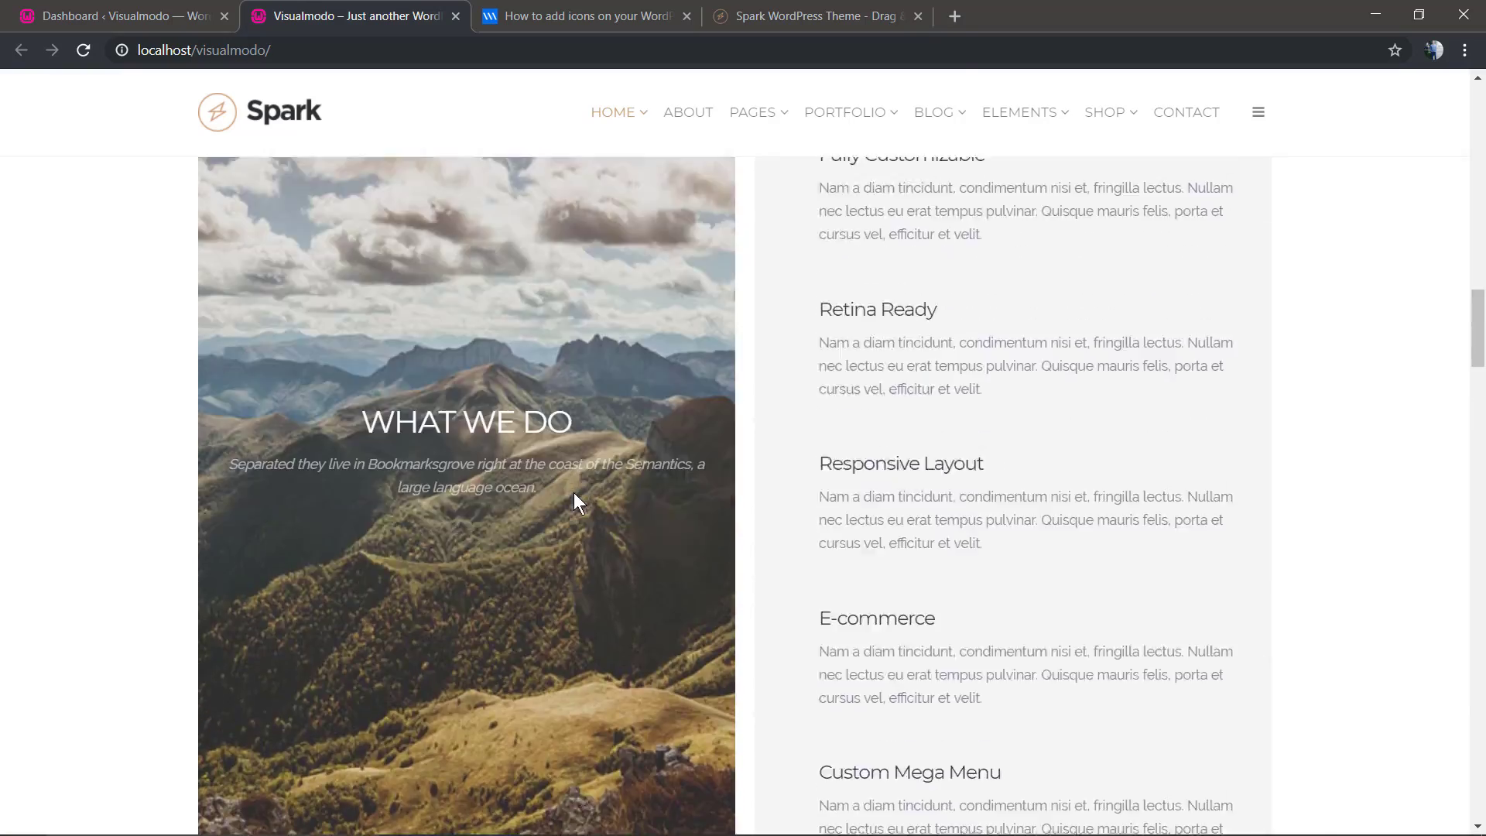
pyautogui.scroll(10, 575, 494)
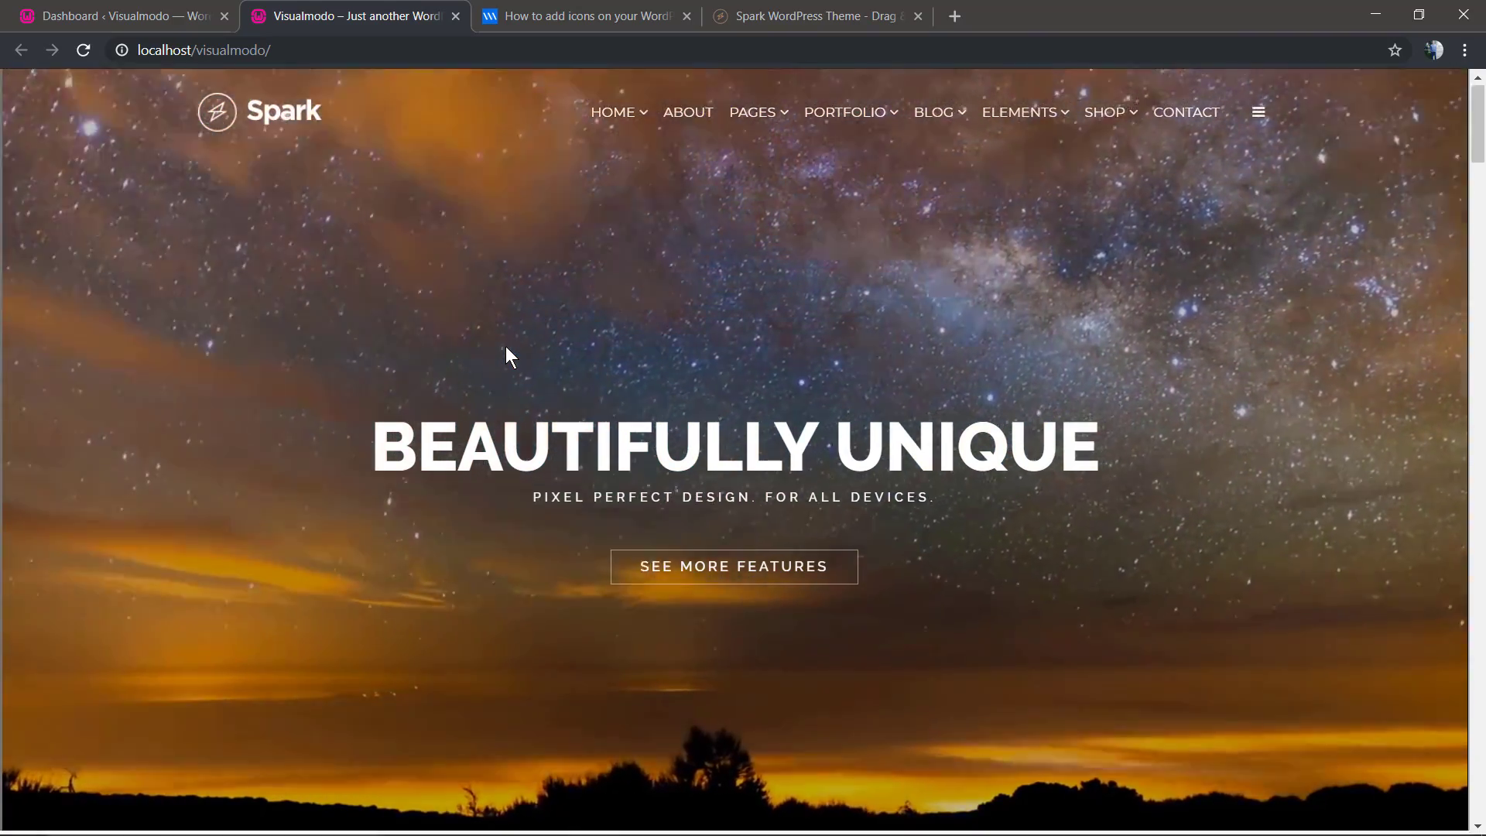
pyautogui.scroll(-5, 507, 355)
pyautogui.scroll(-5, 508, 356)
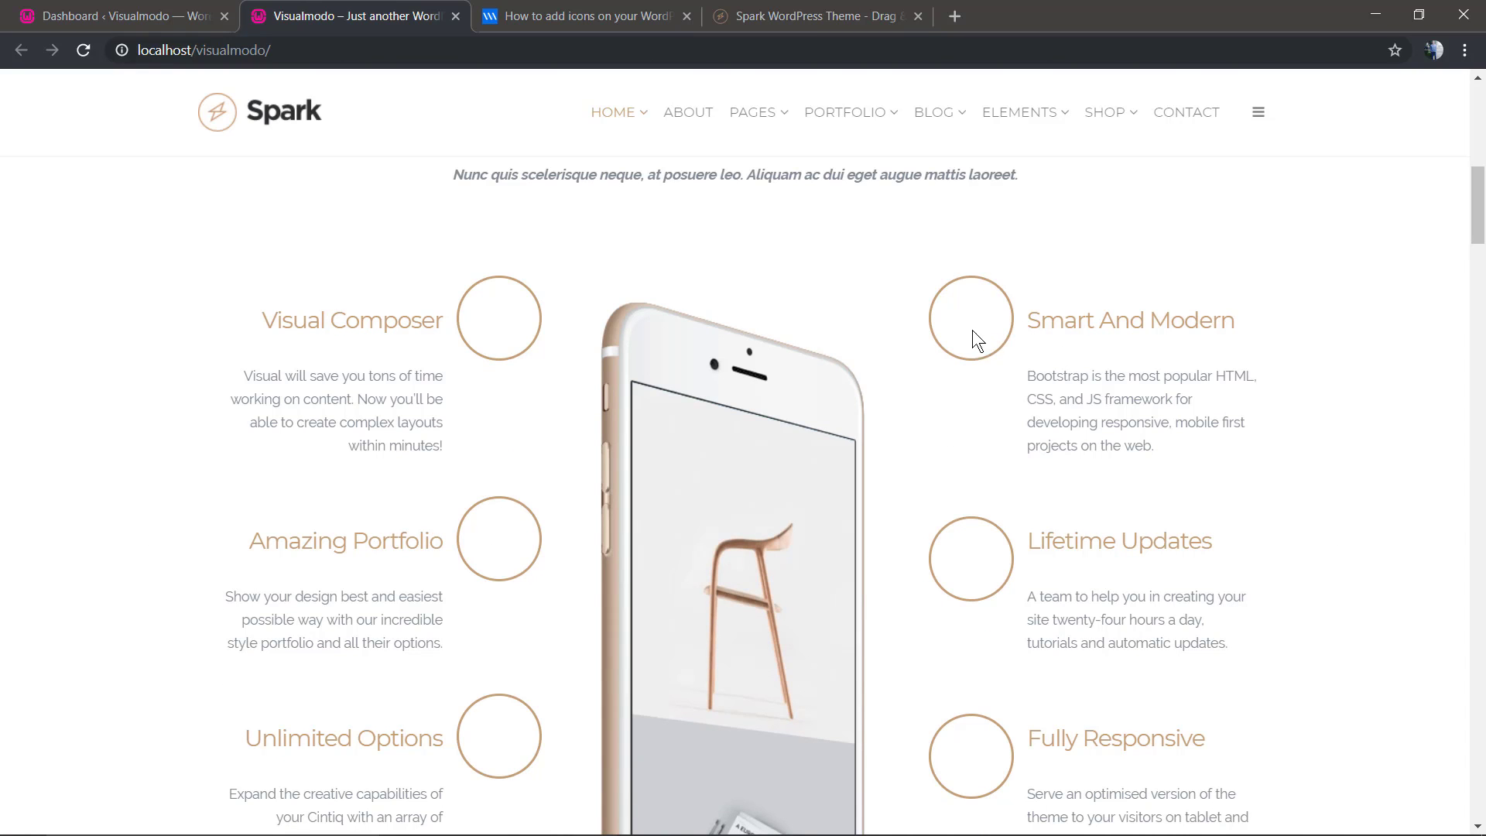
pyautogui.click(781, 5)
pyautogui.scroll(-10, 557, 416)
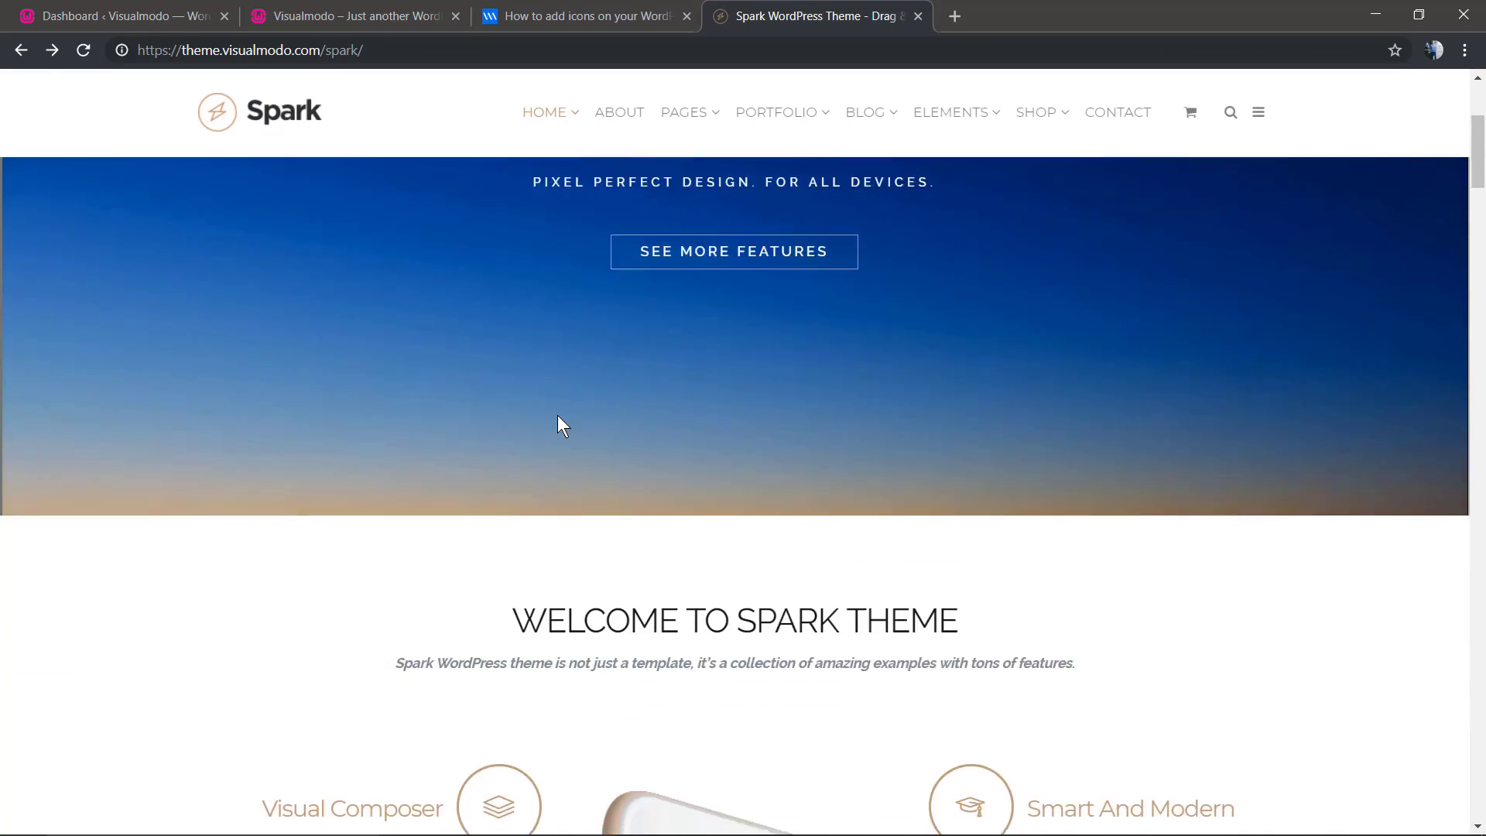
pyautogui.scroll(-15, 965, 380)
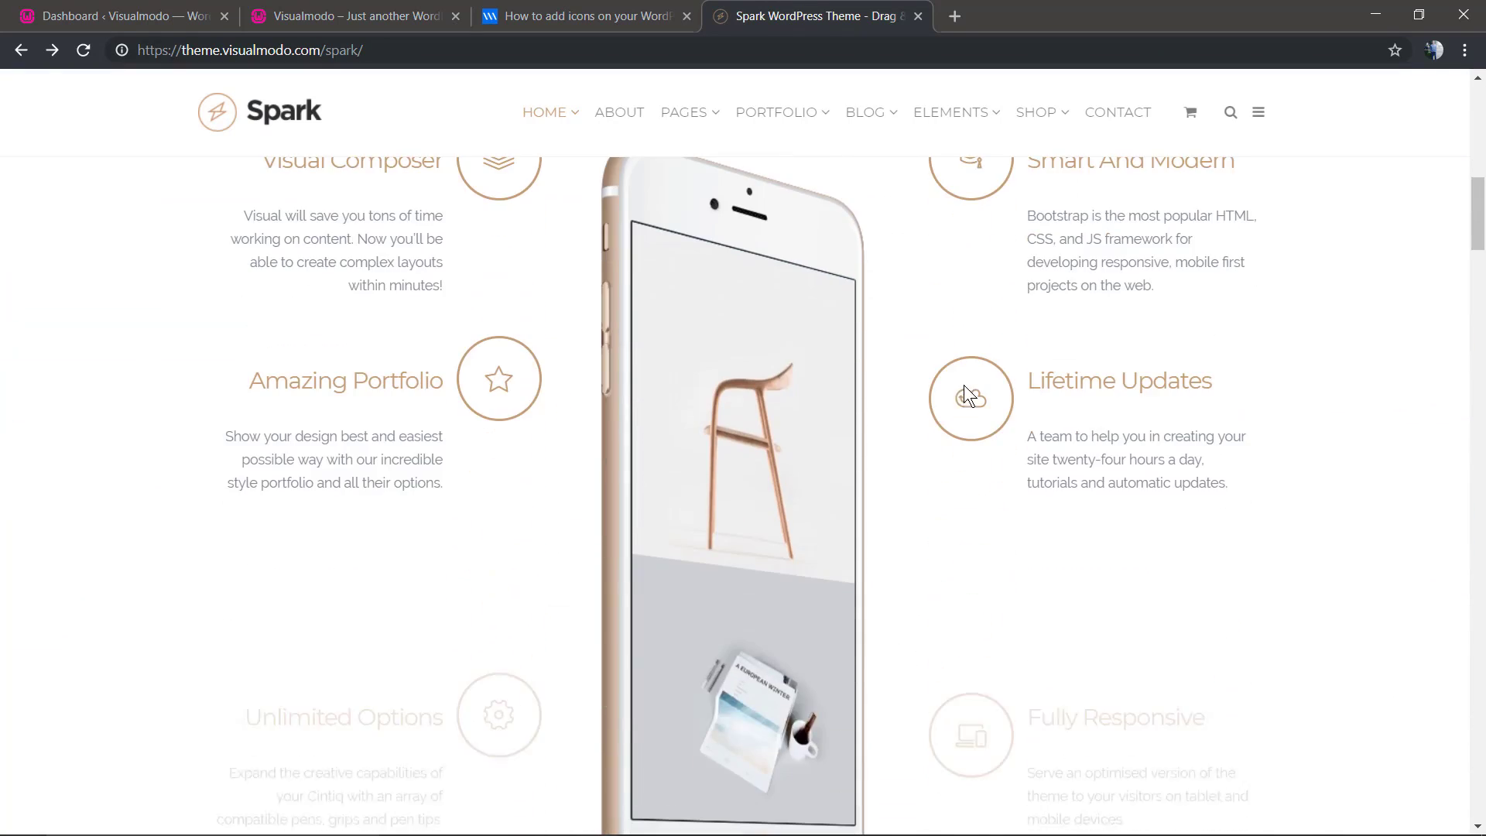
pyautogui.scroll(-10, 850, 457)
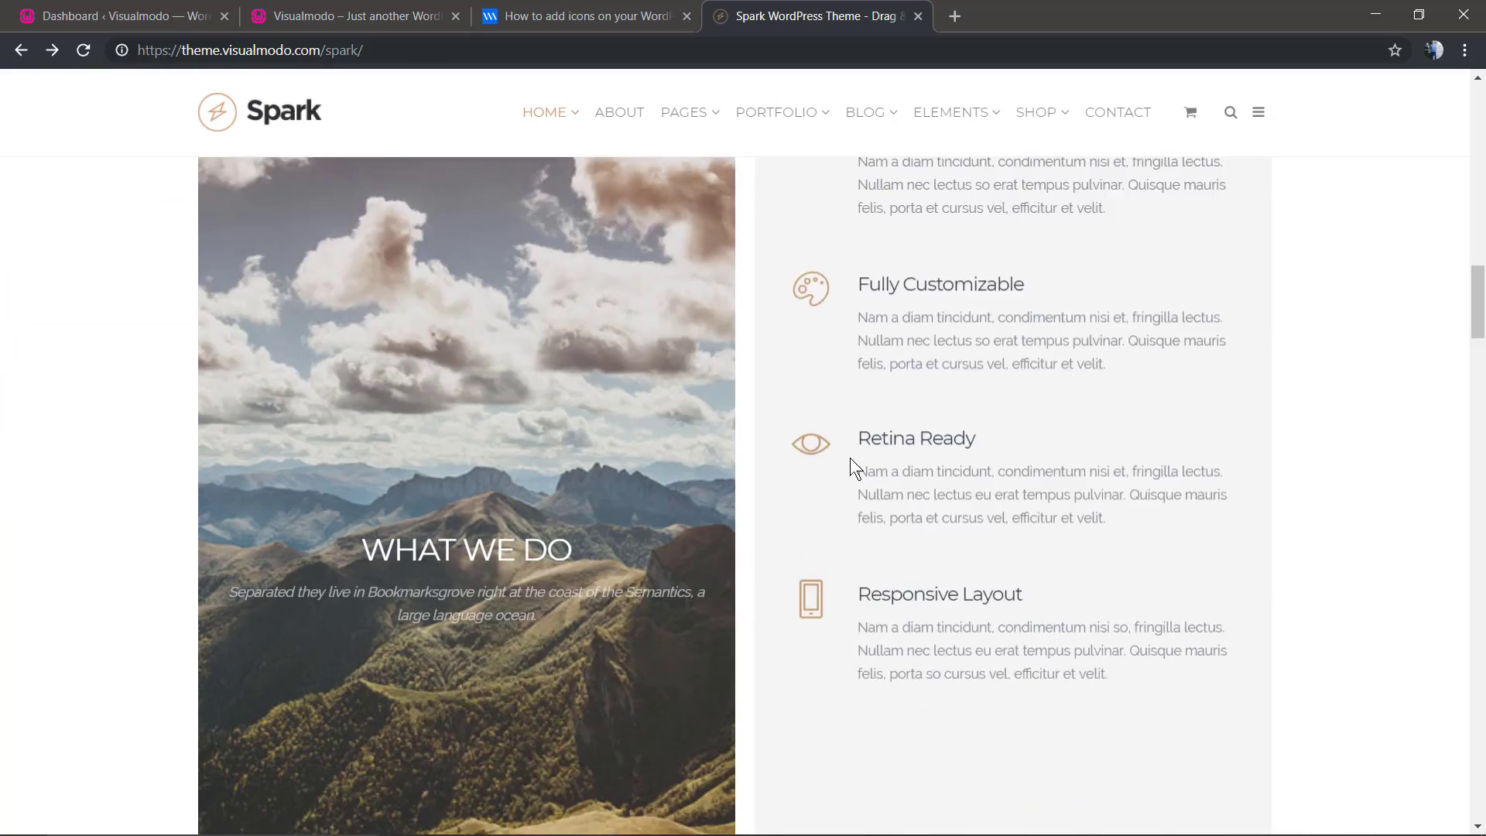
pyautogui.scroll(6, 838, 415)
pyautogui.scroll(5, 838, 415)
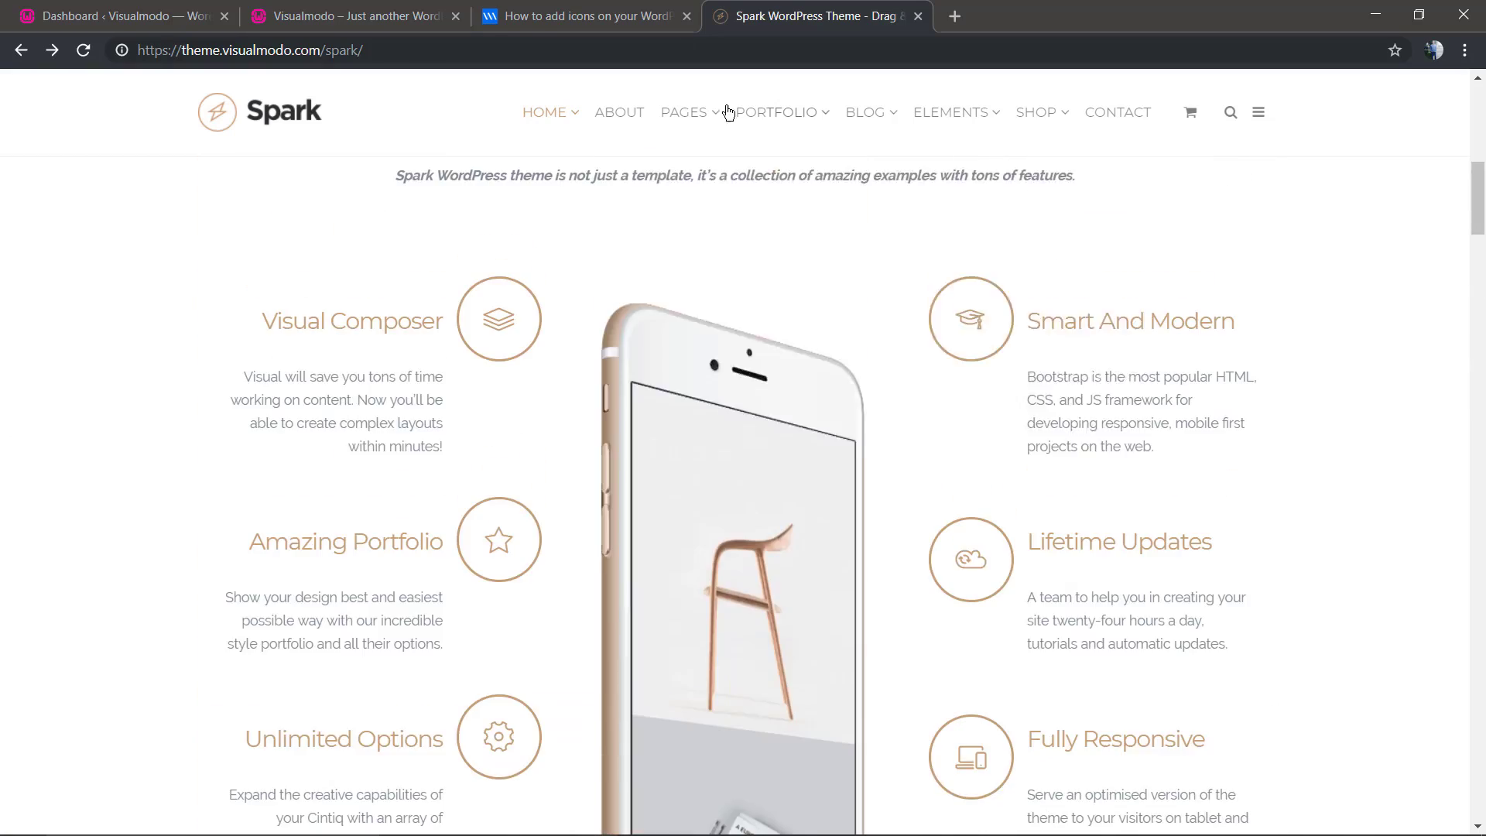
# - Glance at the How to add icons article, then scroll through the local Spark home page
pyautogui.click(527, 26)
pyautogui.click(383, 9)
pyautogui.scroll(-10, 659, 472)
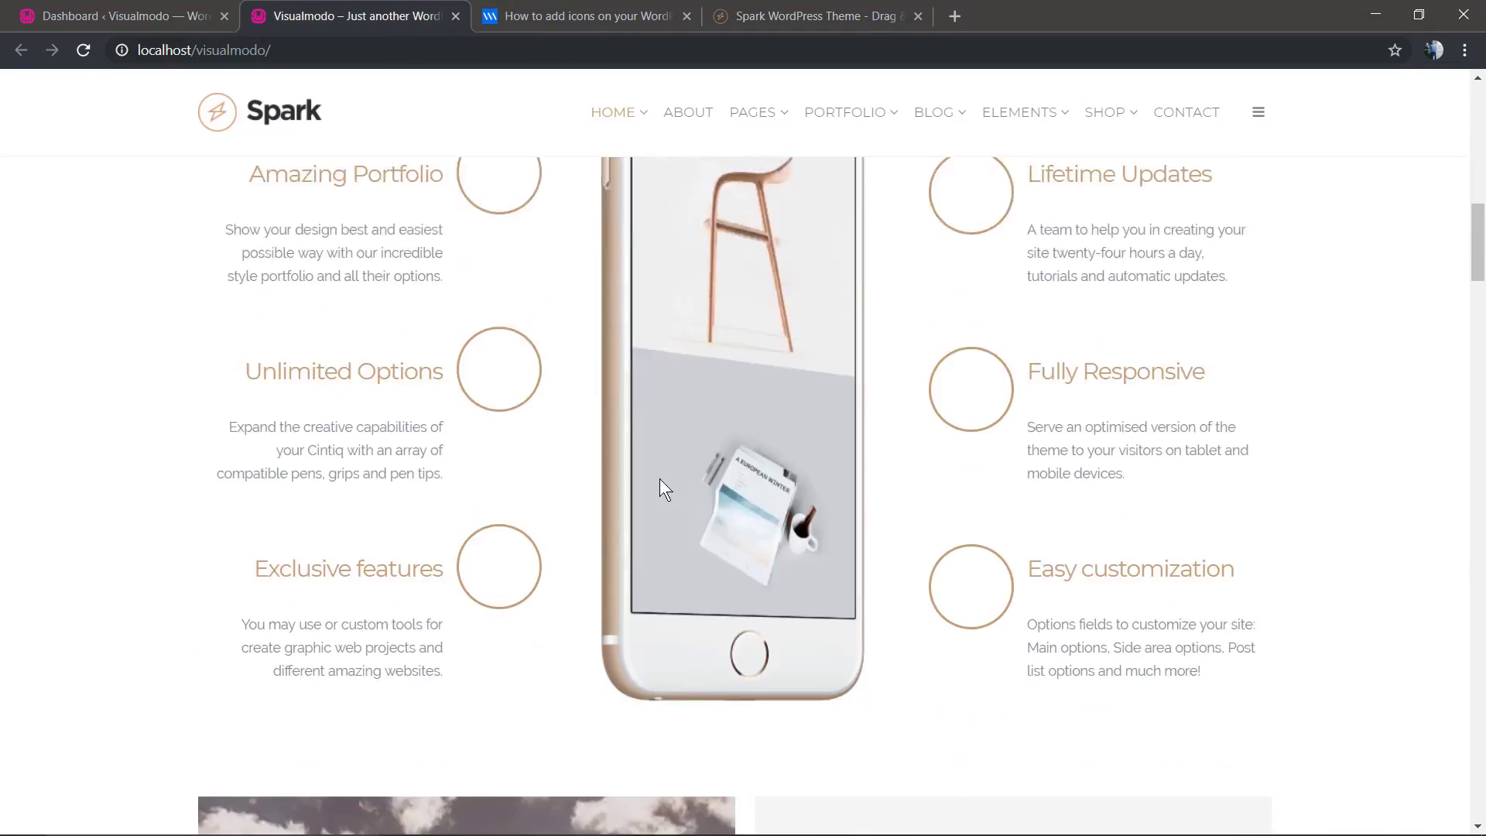
pyautogui.scroll(-5, 658, 458)
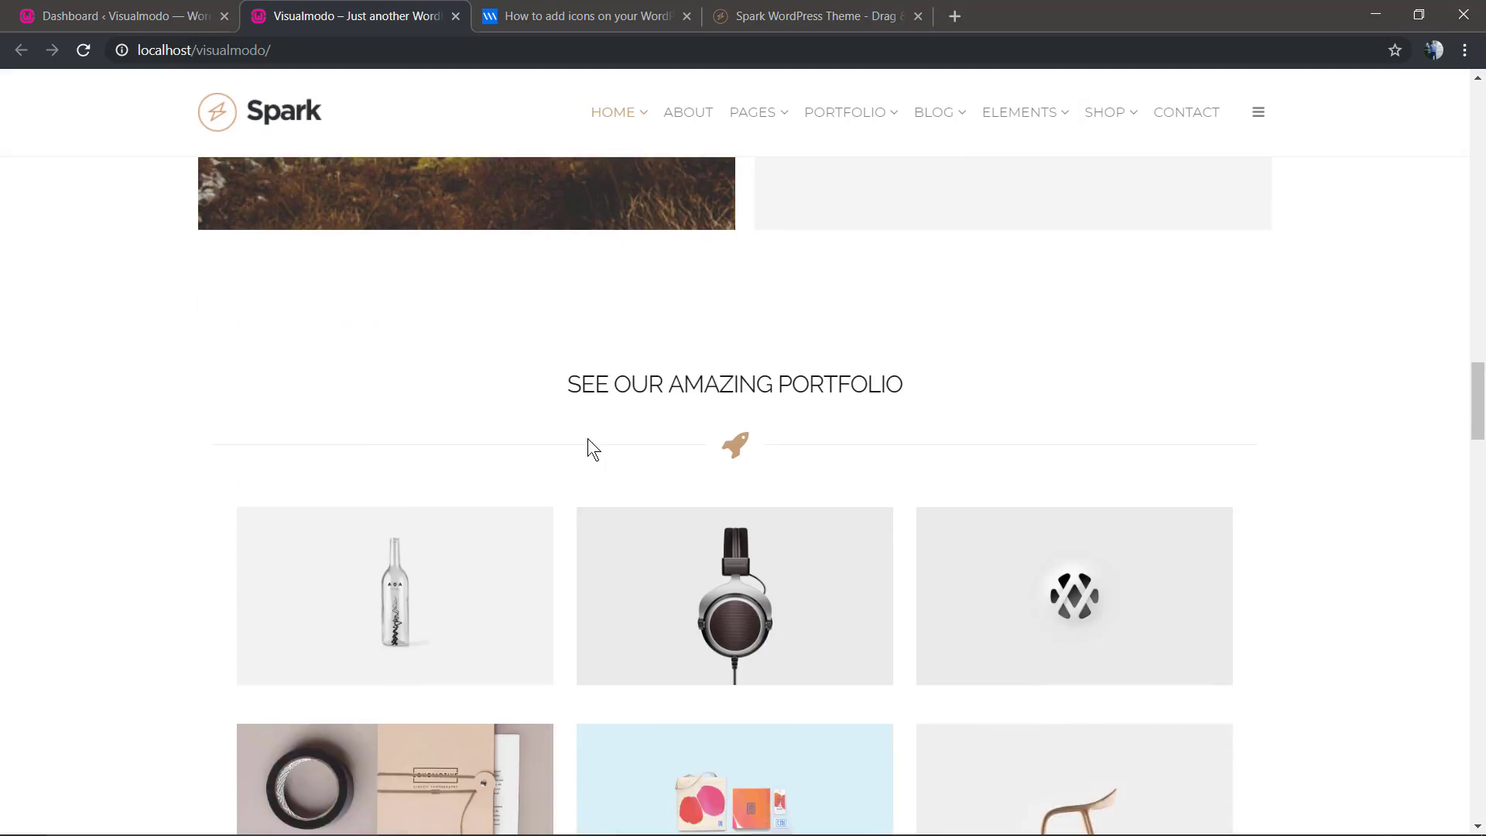
pyautogui.scroll(8, 587, 438)
pyautogui.scroll(10, 588, 438)
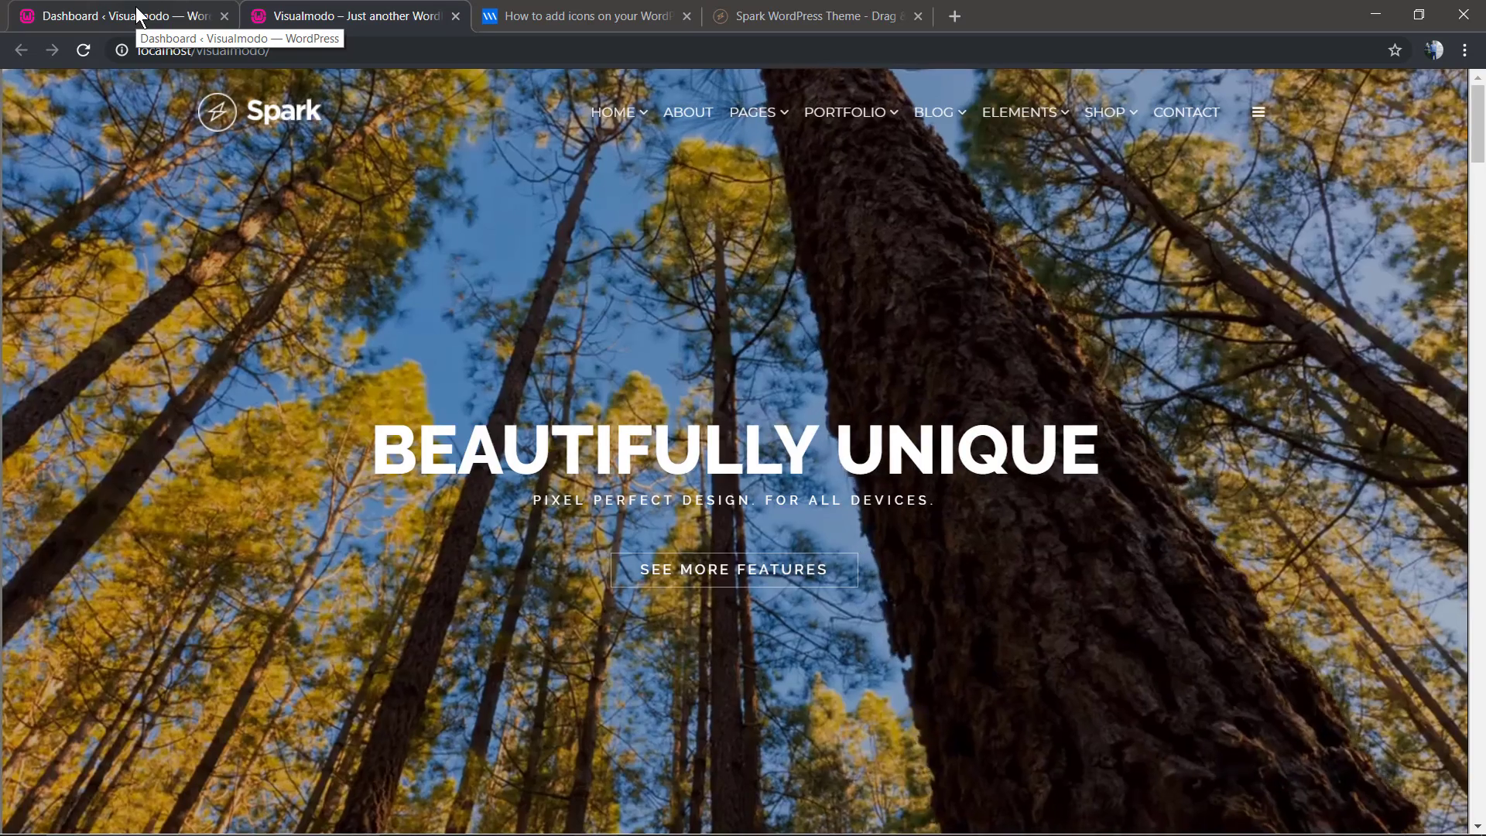
# - Read through the How To Add Icons On Your WordPress guide, its videos and icon pack downloads
pyautogui.click(137, 14)
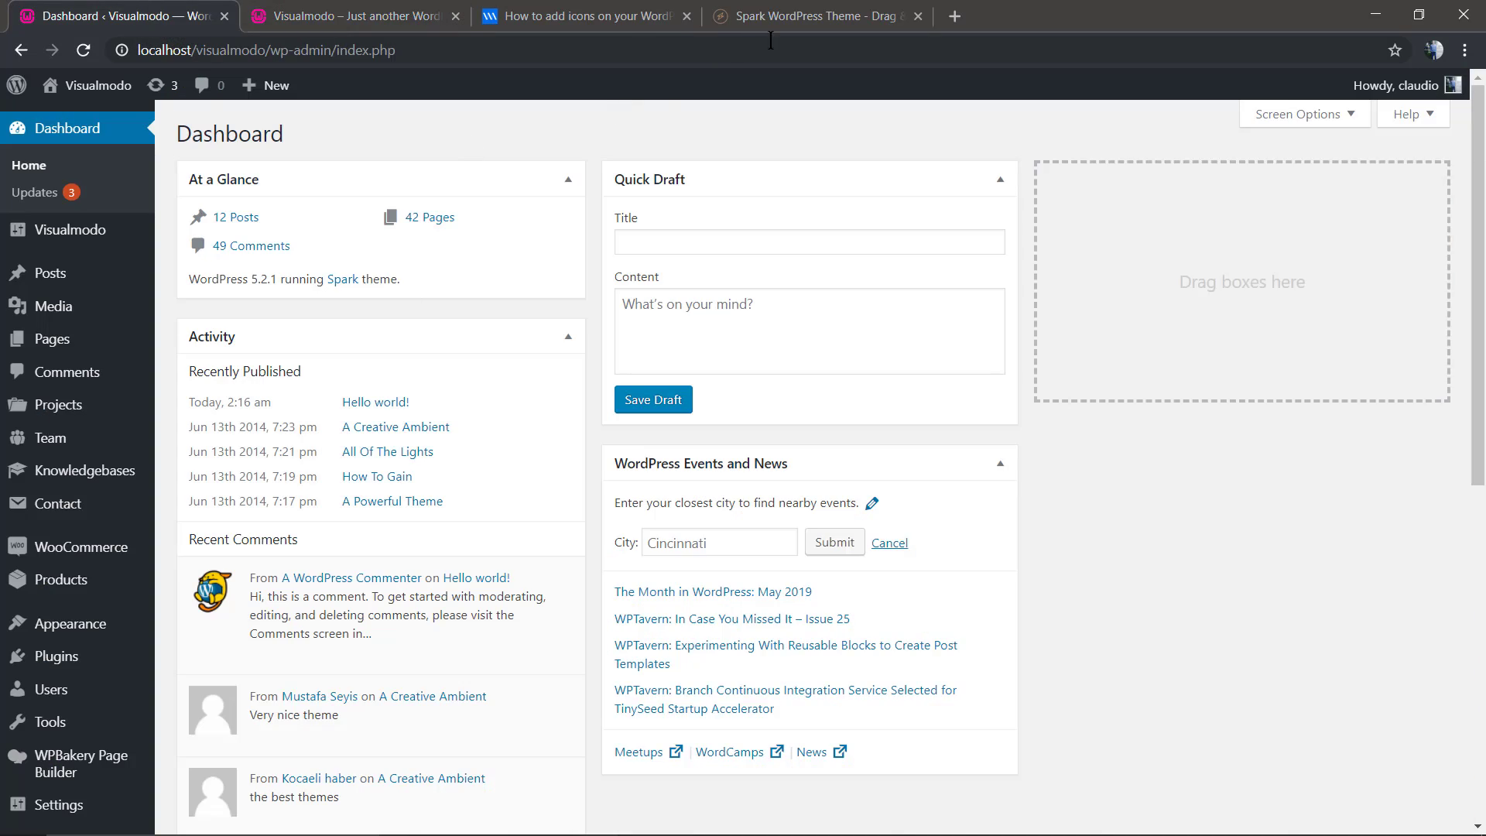
pyautogui.click(620, 18)
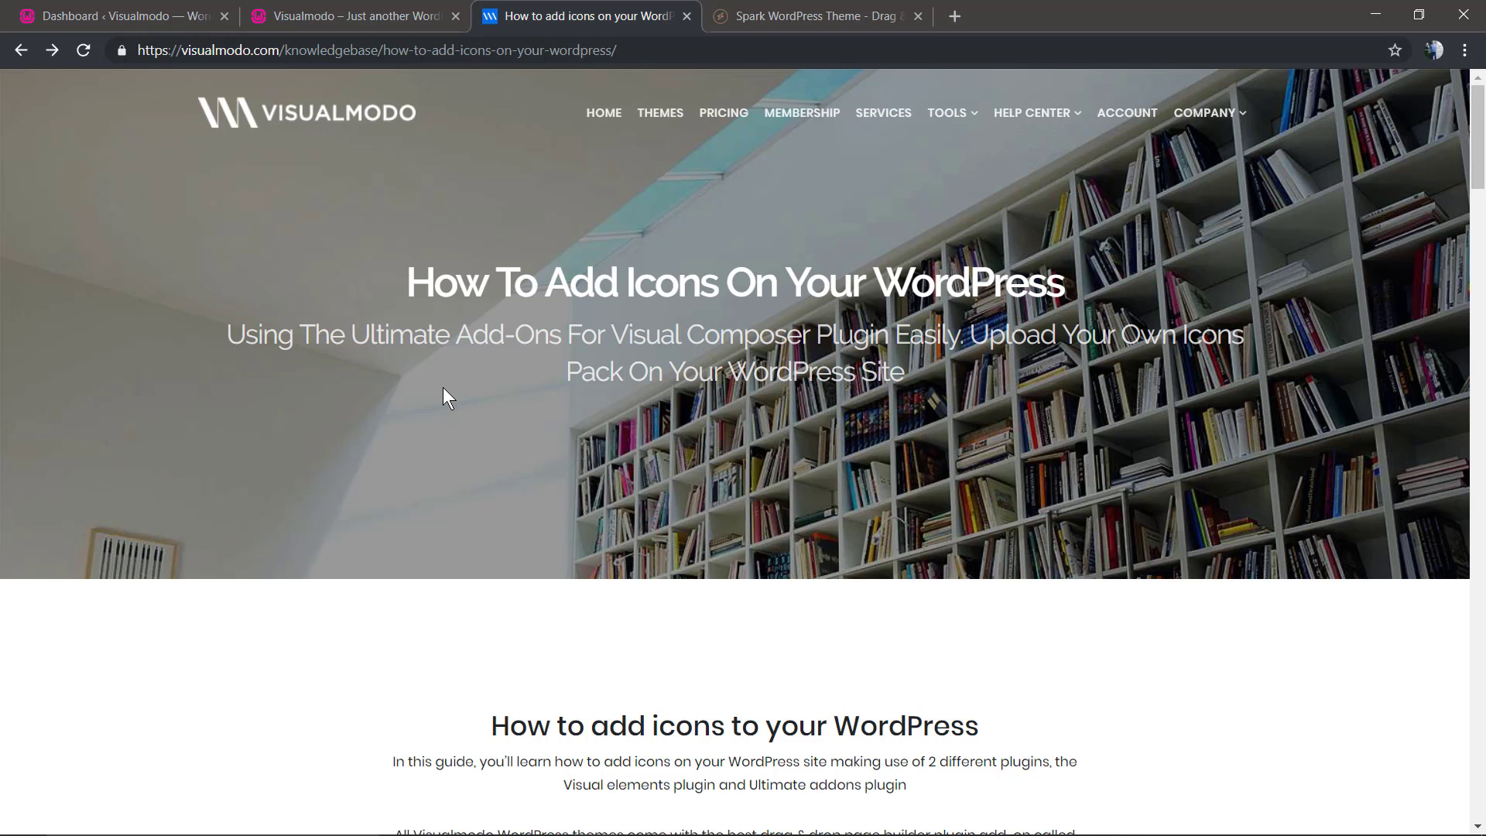
pyautogui.scroll(-10, 424, 310)
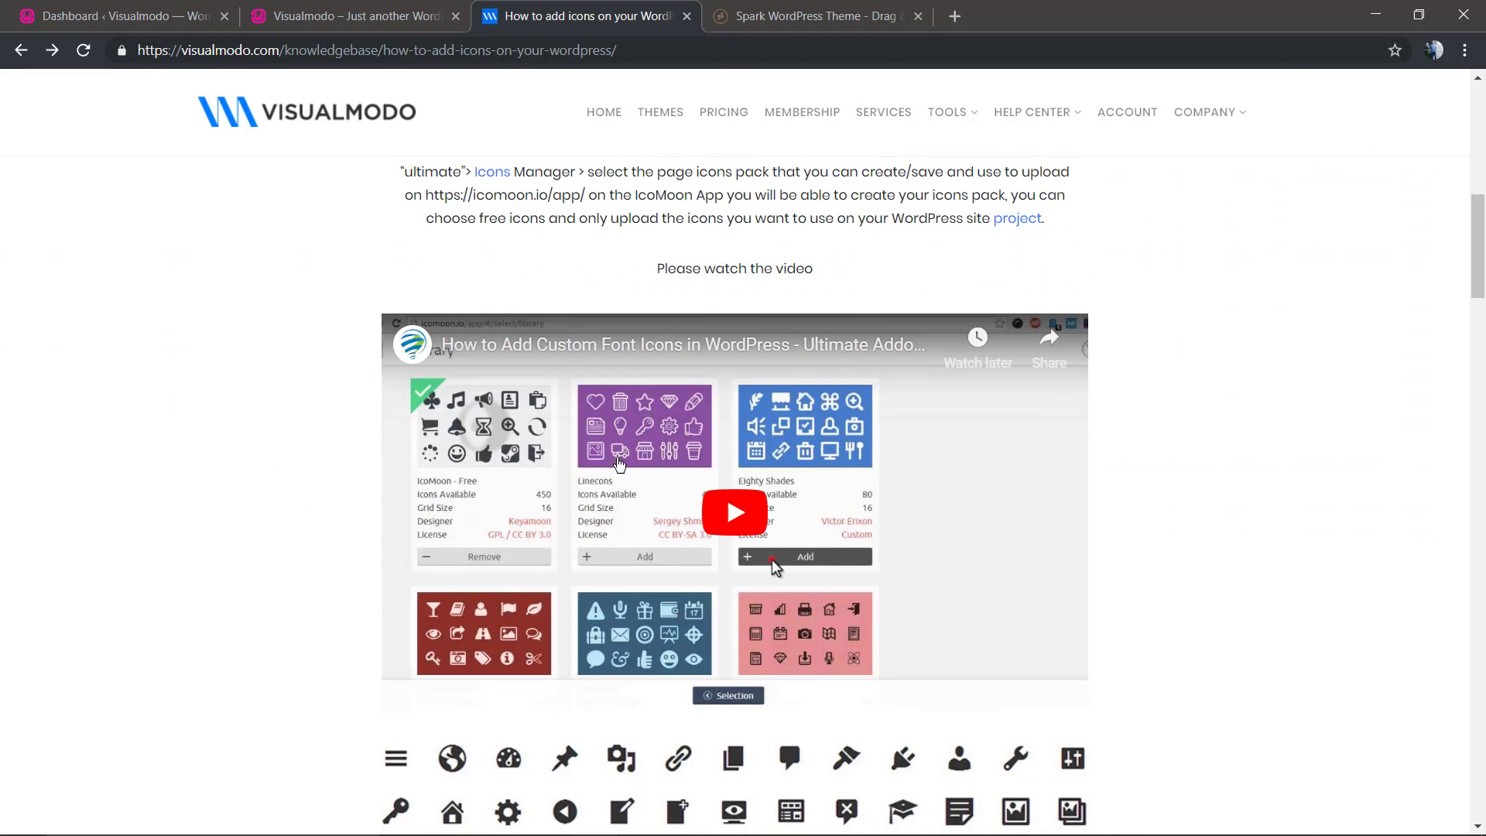
pyautogui.scroll(-2, 514, 544)
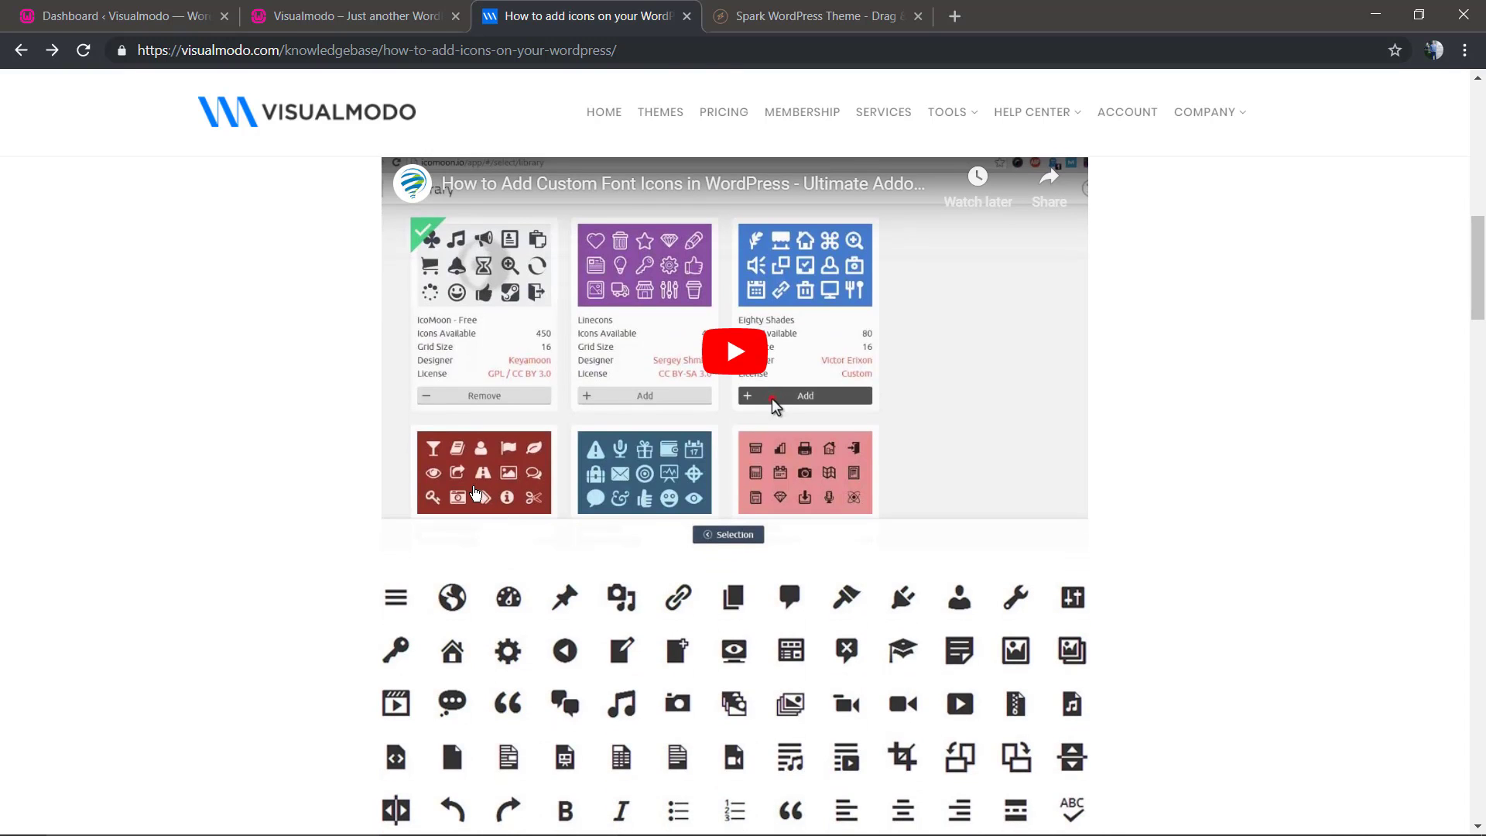
pyautogui.scroll(2, 476, 493)
pyautogui.scroll(-8, 545, 527)
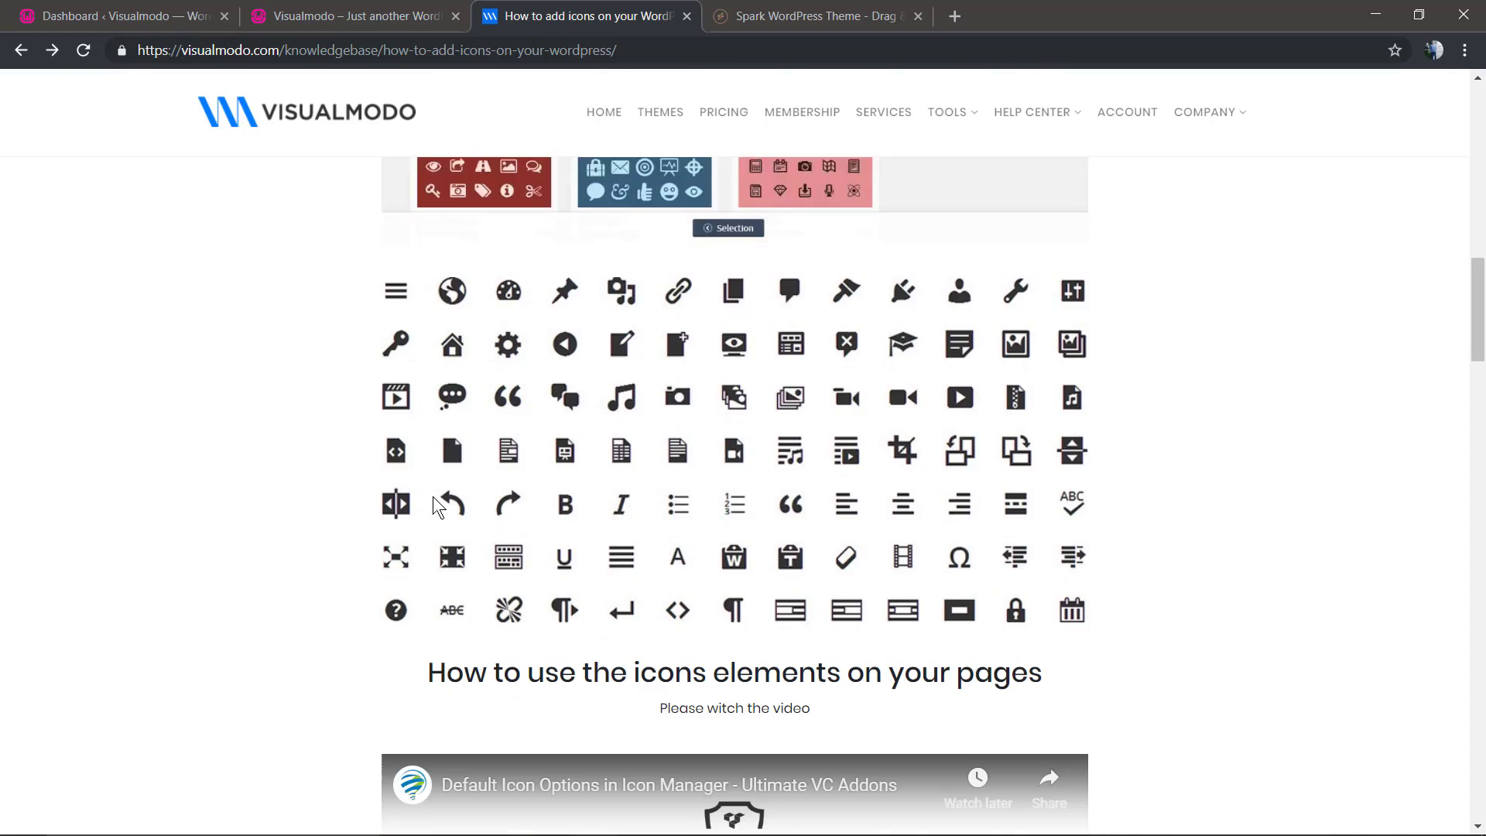
pyautogui.scroll(-12, 307, 482)
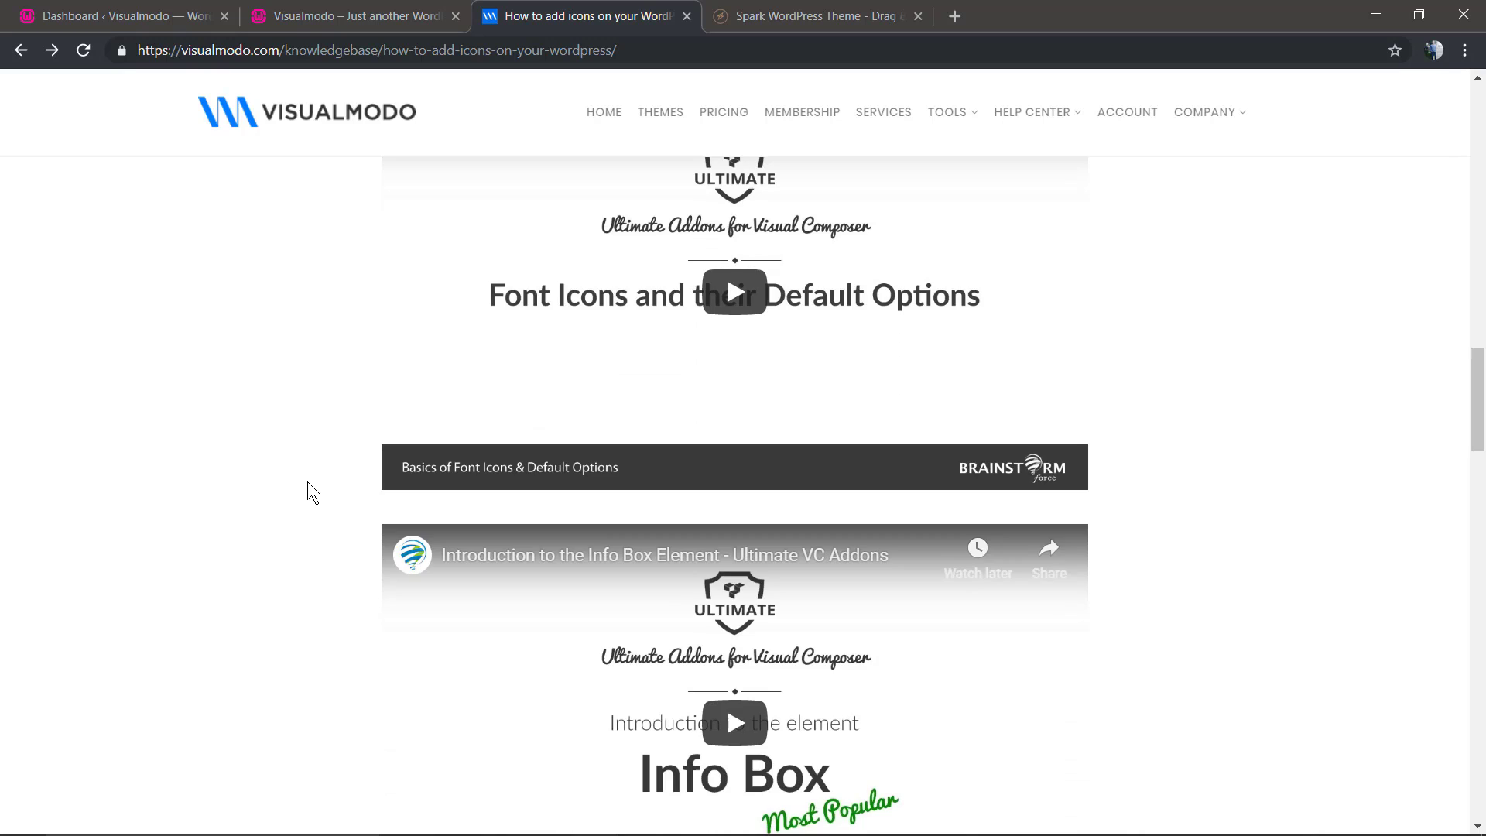
pyautogui.scroll(-6, 307, 483)
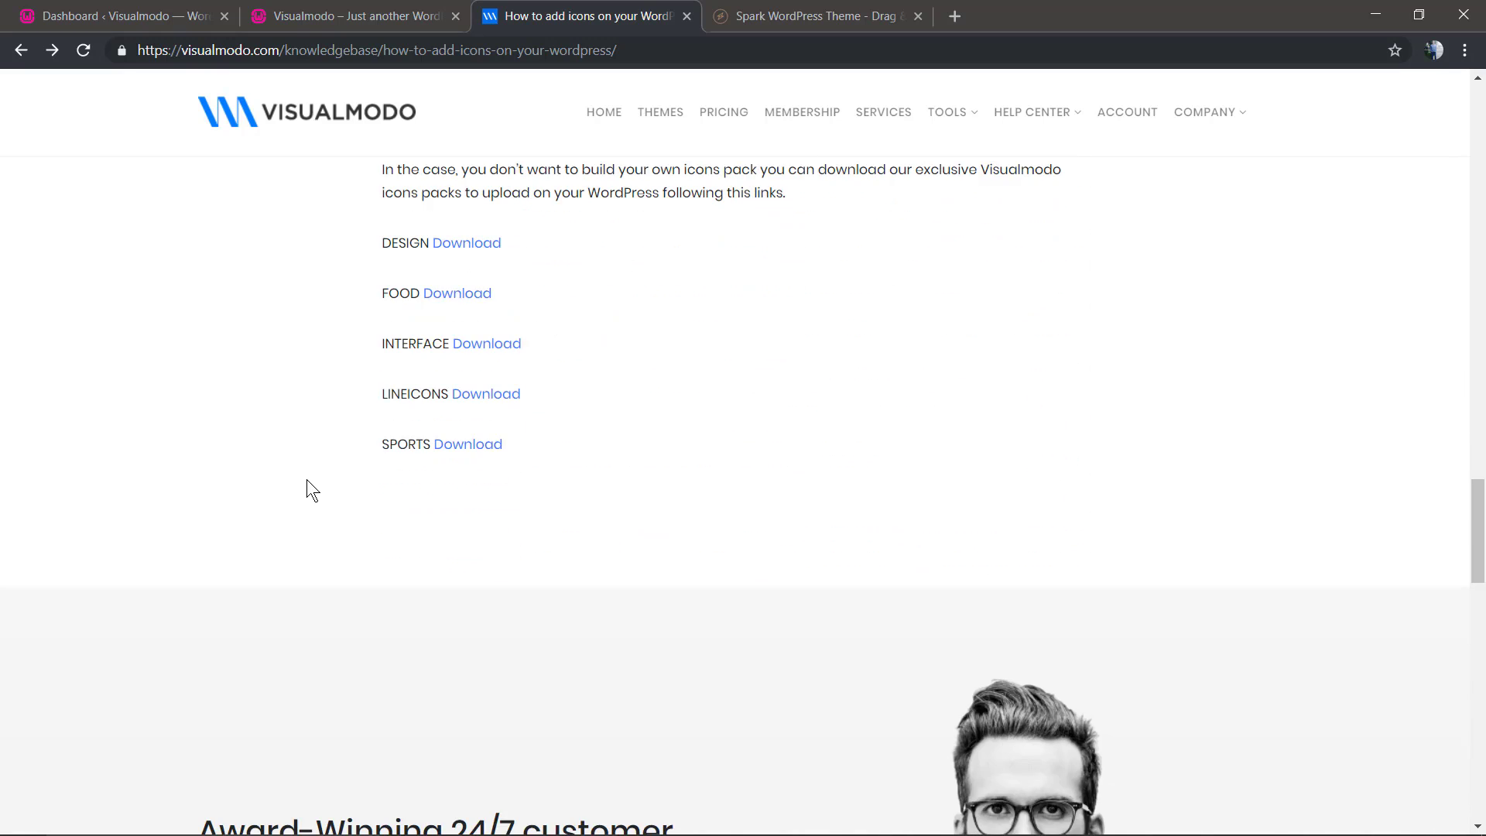
pyautogui.scroll(2, 308, 490)
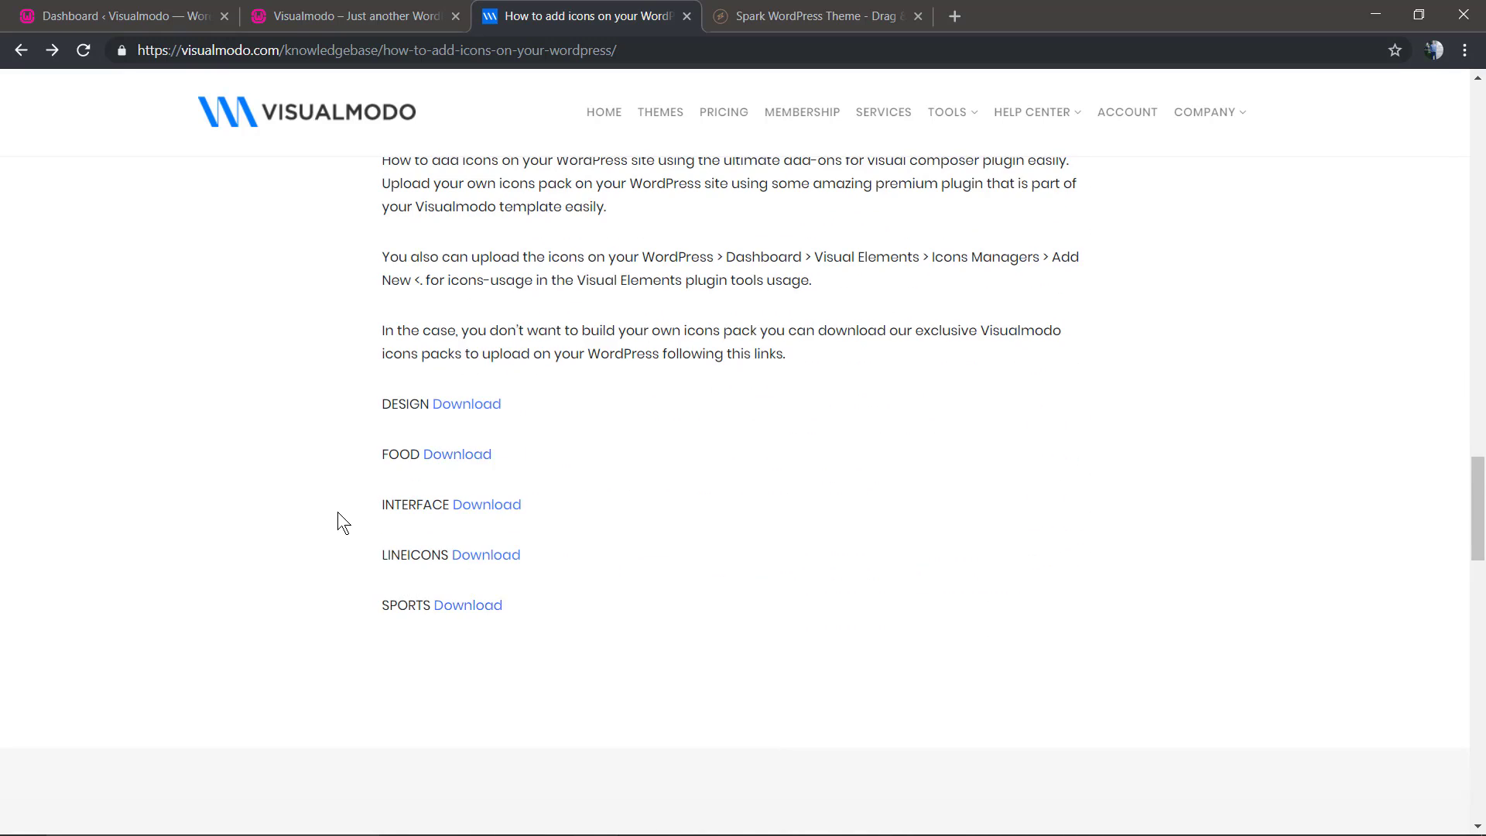
pyautogui.scroll(11, 338, 512)
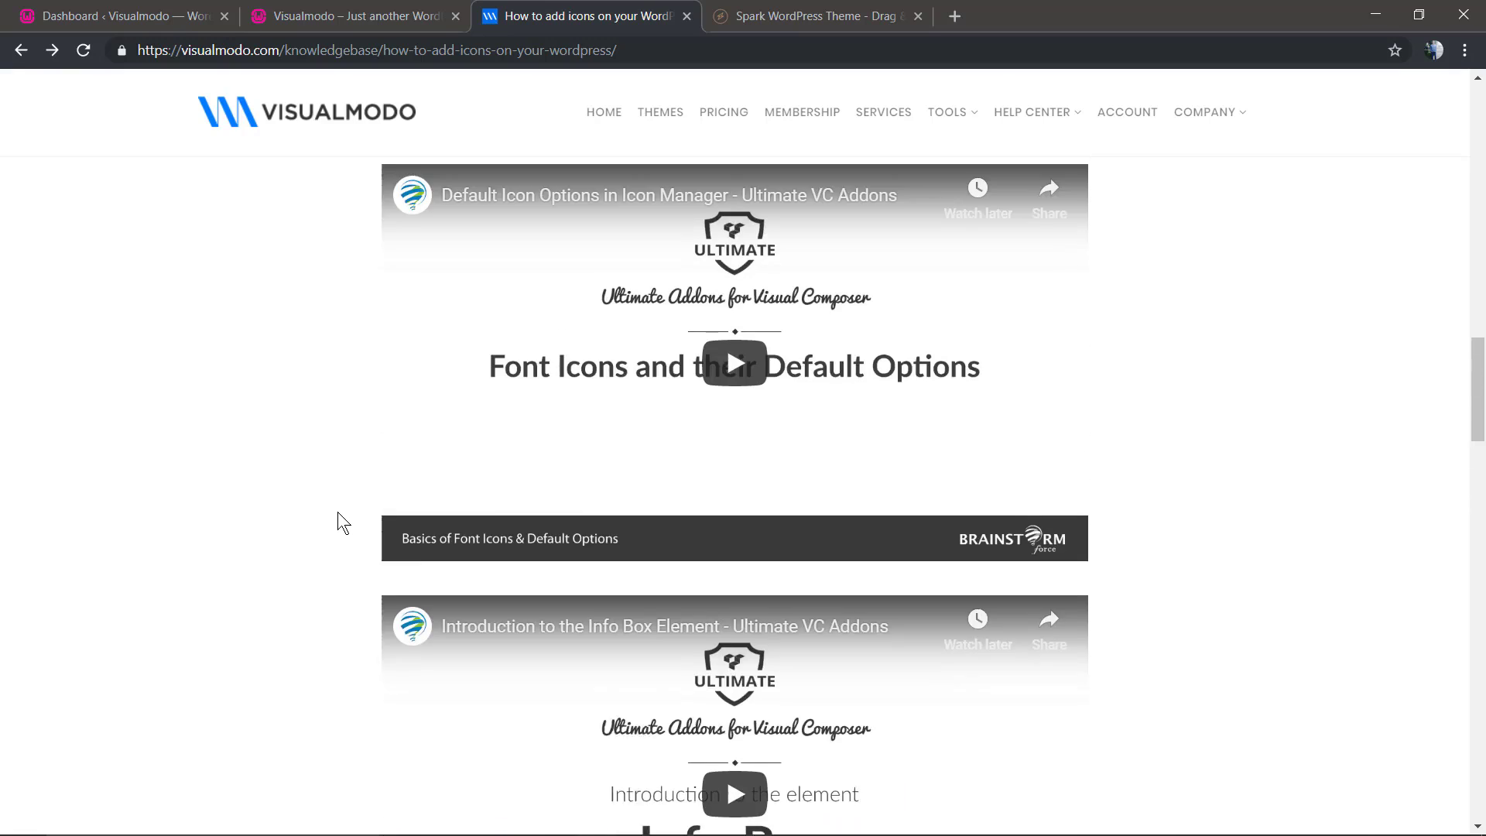
pyautogui.scroll(15, 337, 512)
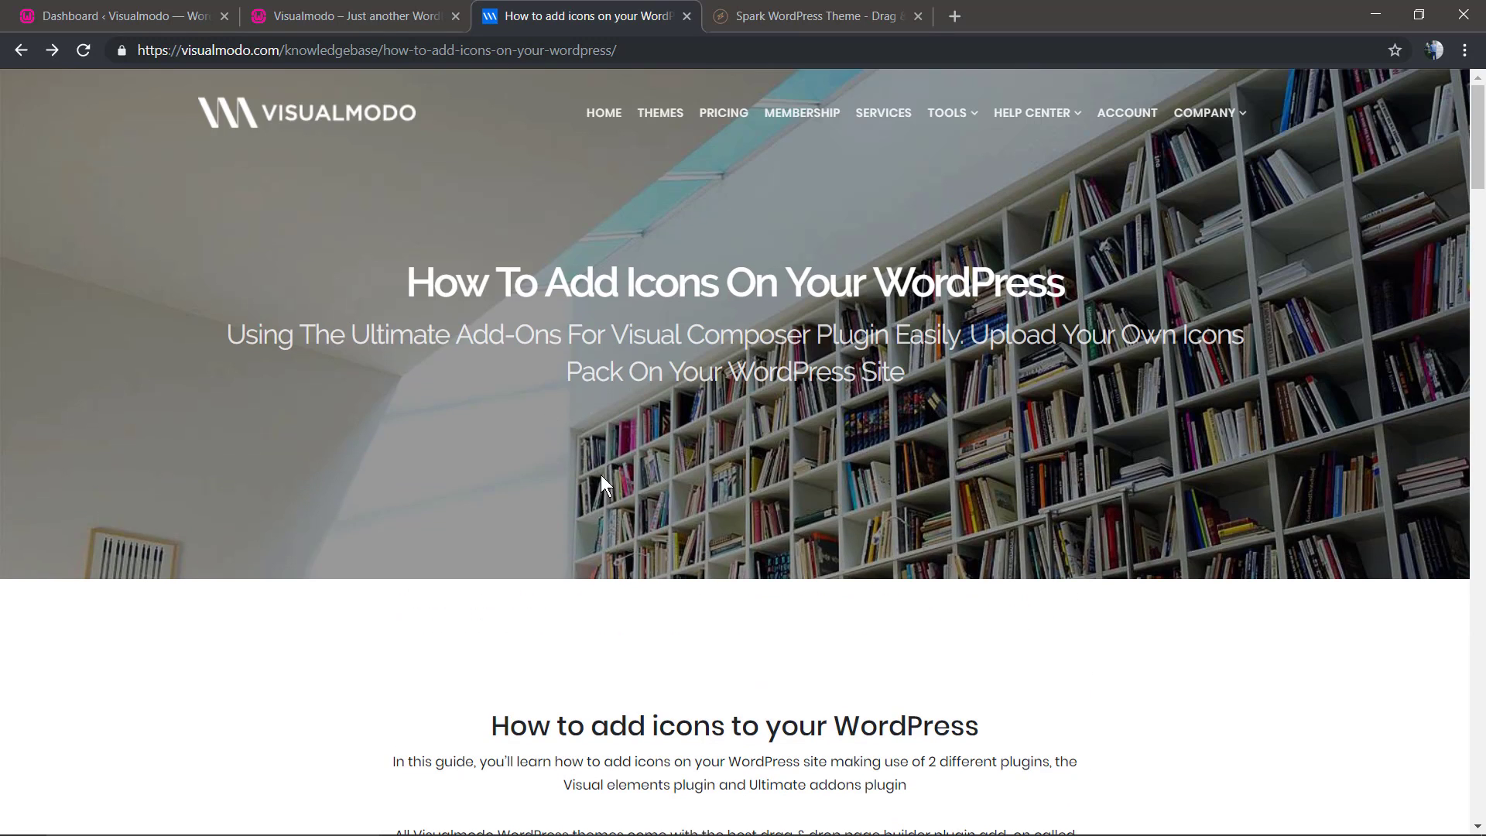
pyautogui.click(309, 16)
# - From the Dashboard, open Visual Elements > Icon Manager, showing no font icons uploaded yet
pyautogui.click(146, 13)
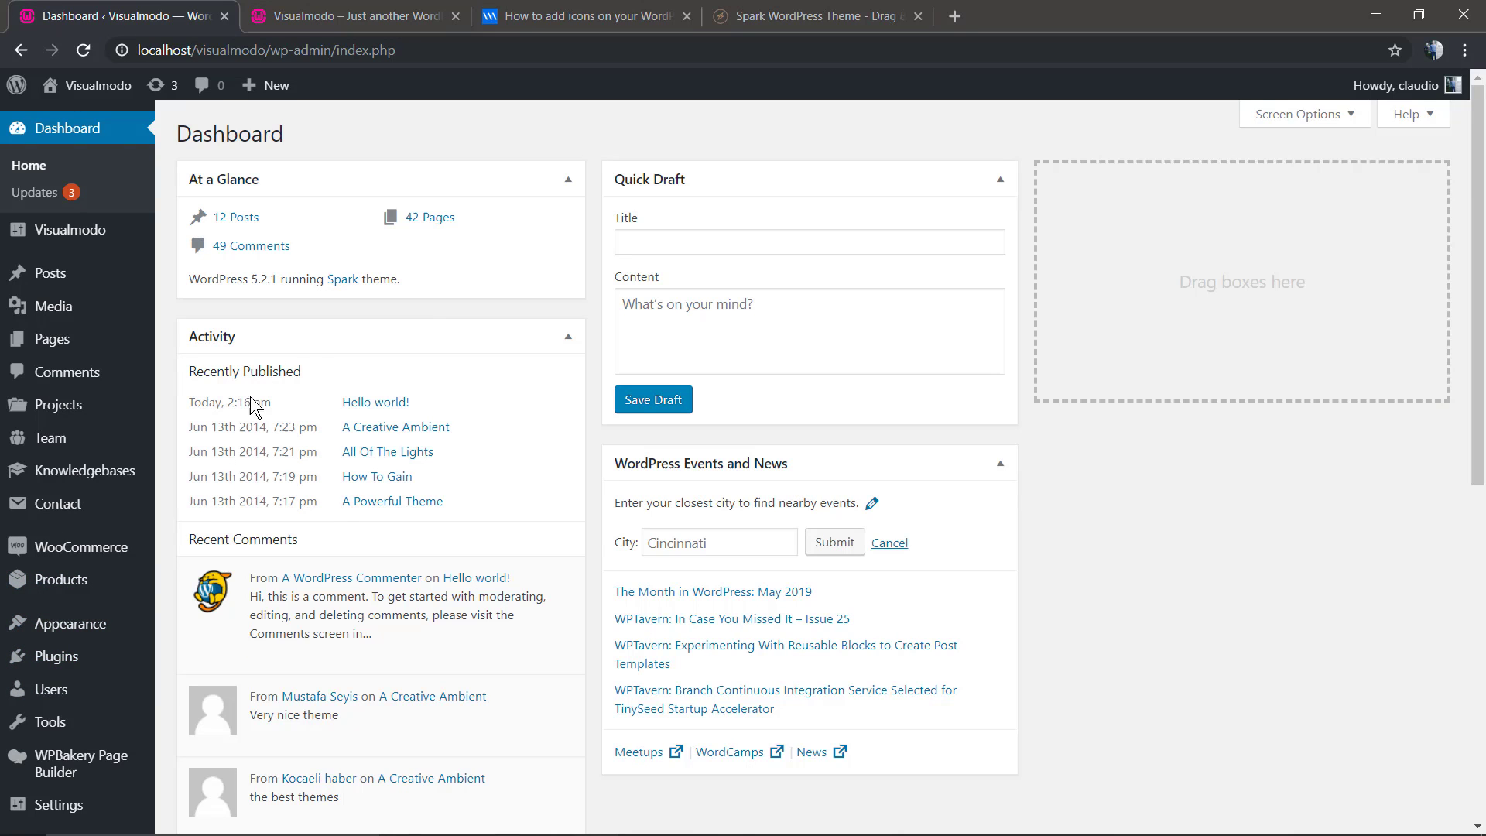
pyautogui.scroll(-2, 232, 681)
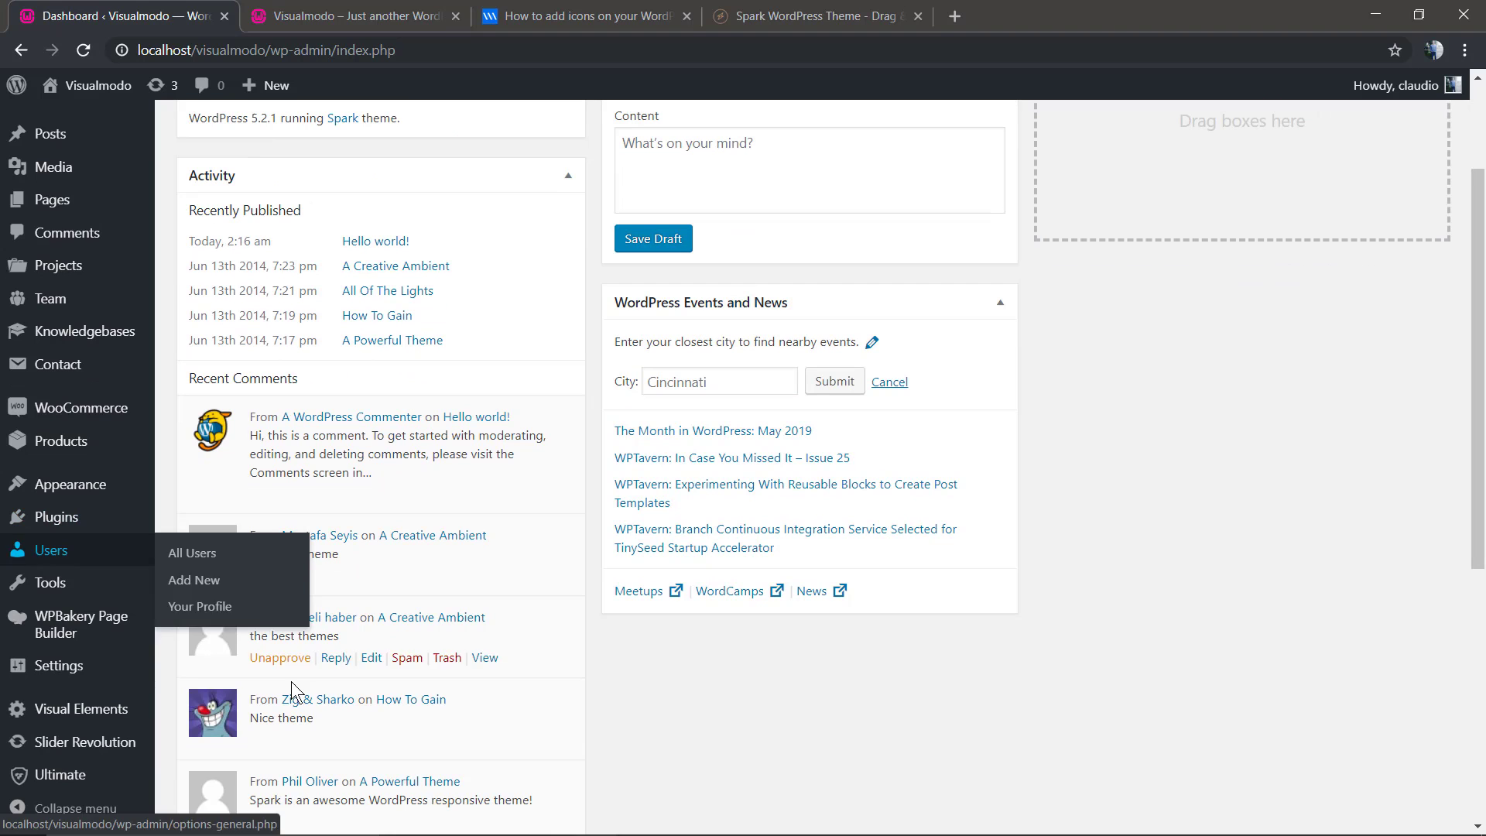
pyautogui.moveTo(104, 772)
pyautogui.moveTo(84, 709)
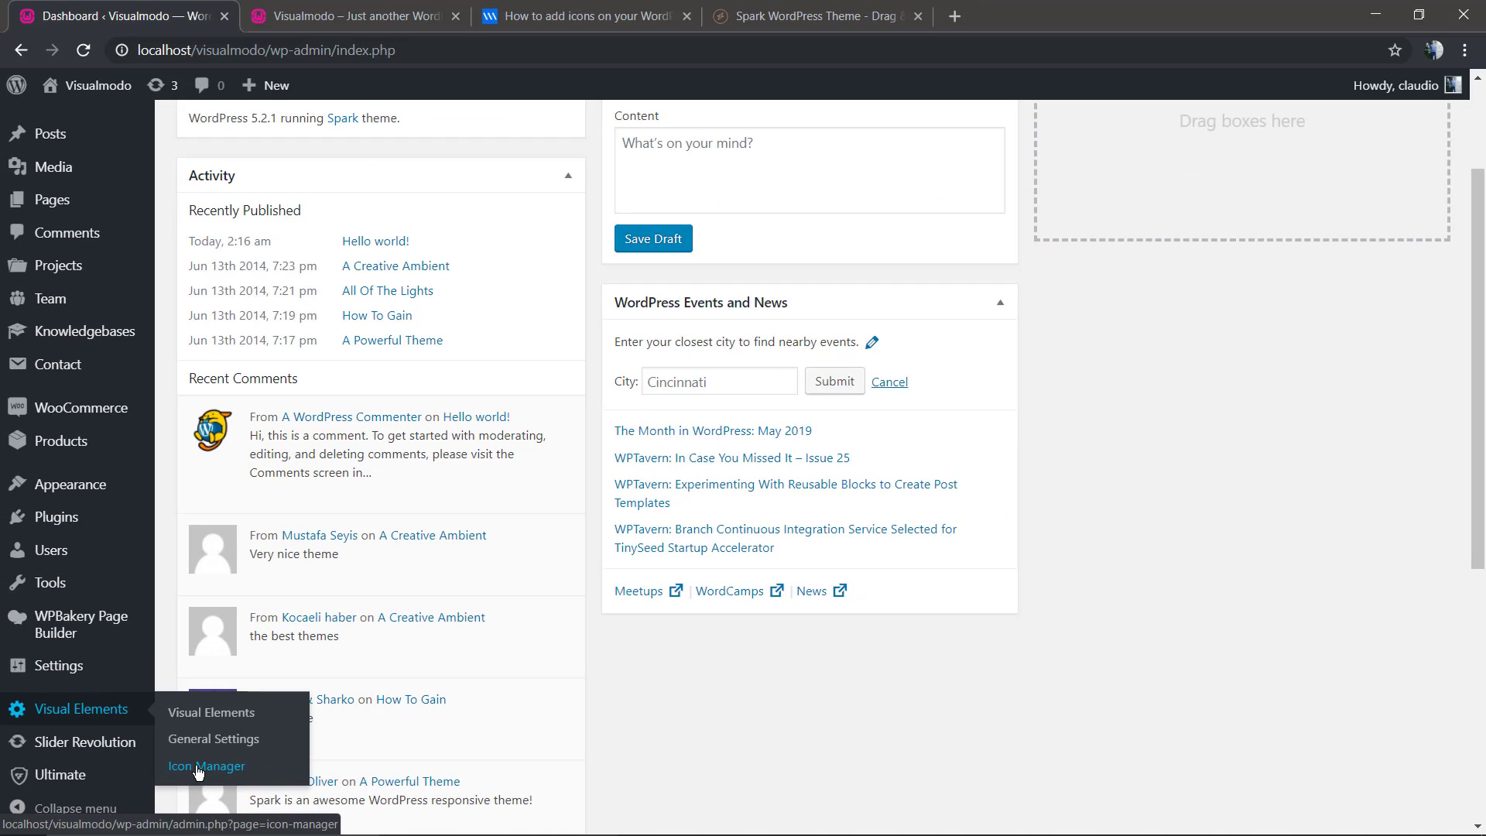
pyautogui.click(192, 774)
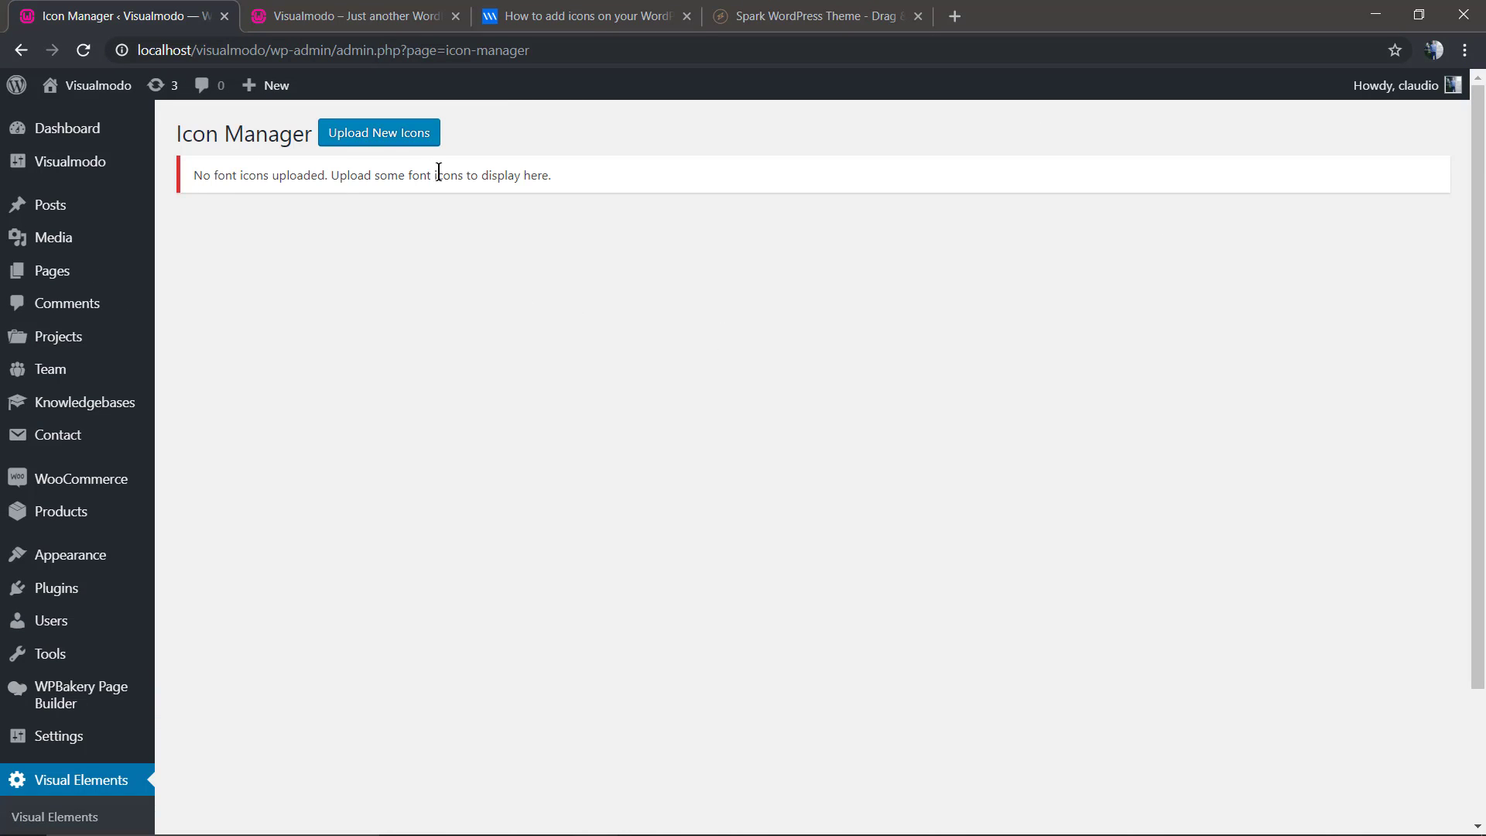
# - Insert design-2.zip from the Media Library as an icon font, adding a 100-icon Design set
pyautogui.click(368, 145)
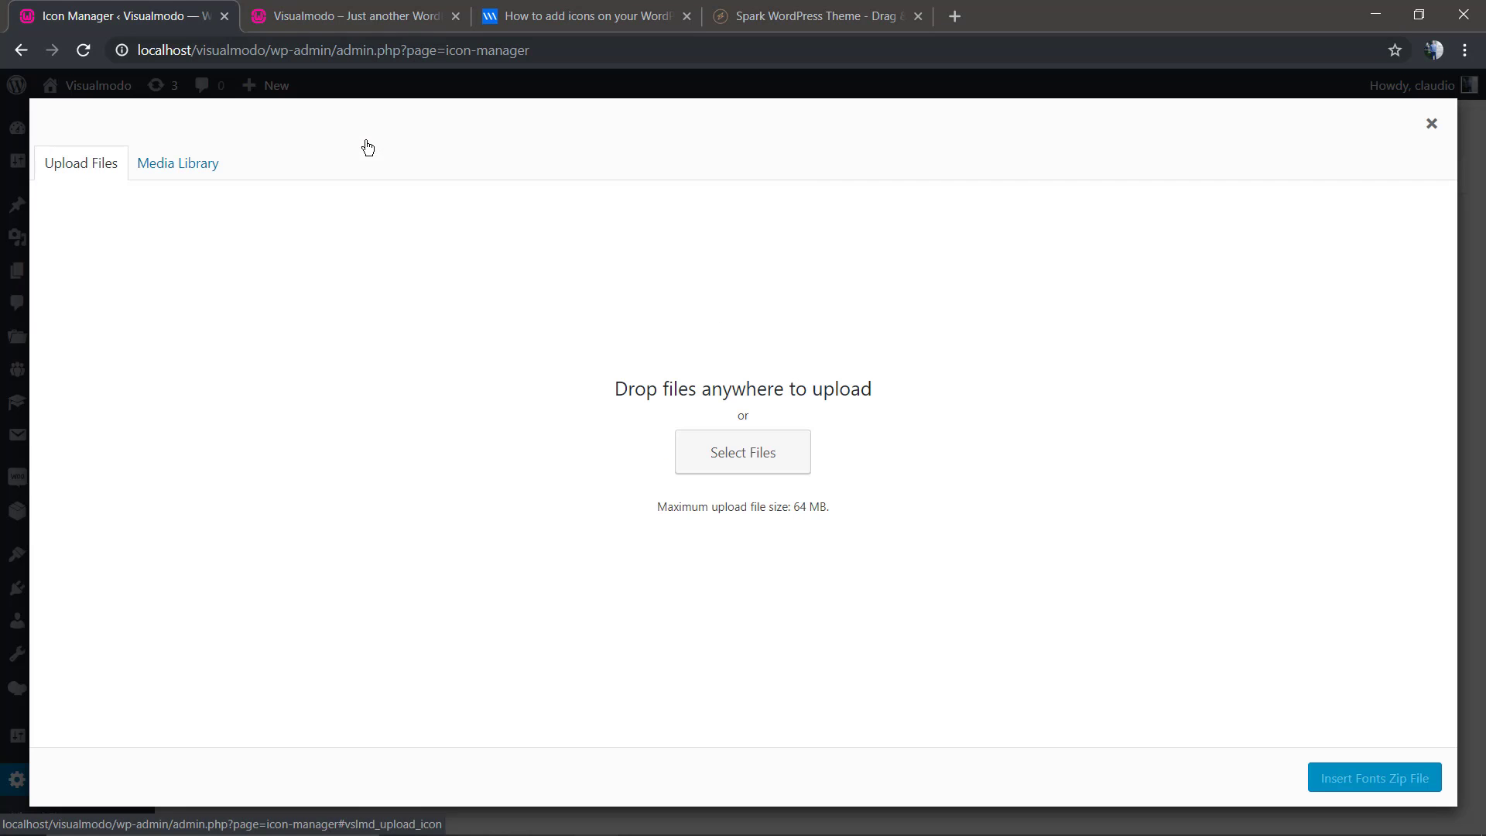
pyautogui.click(186, 173)
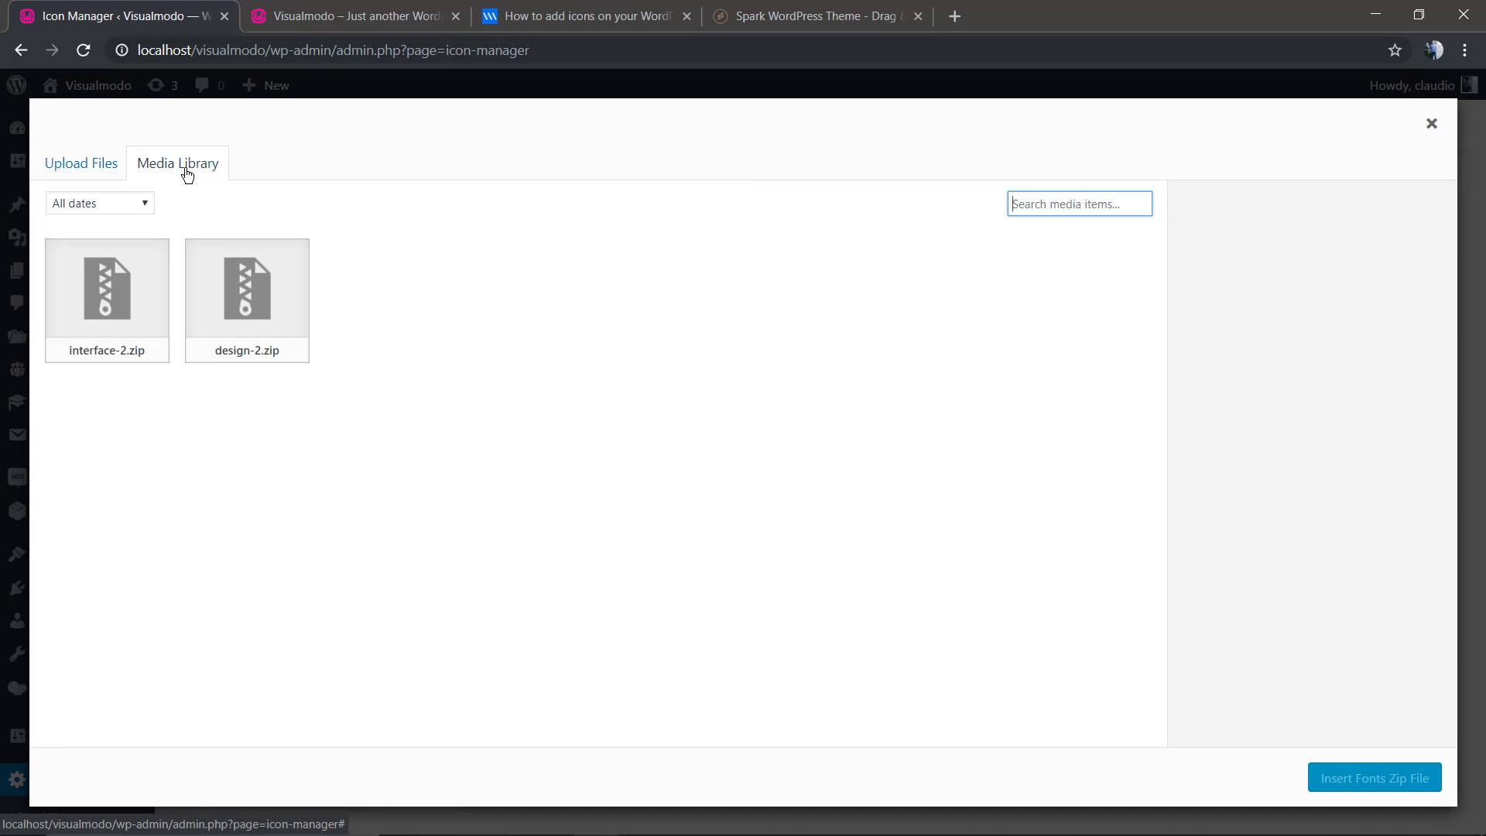
pyautogui.click(285, 331)
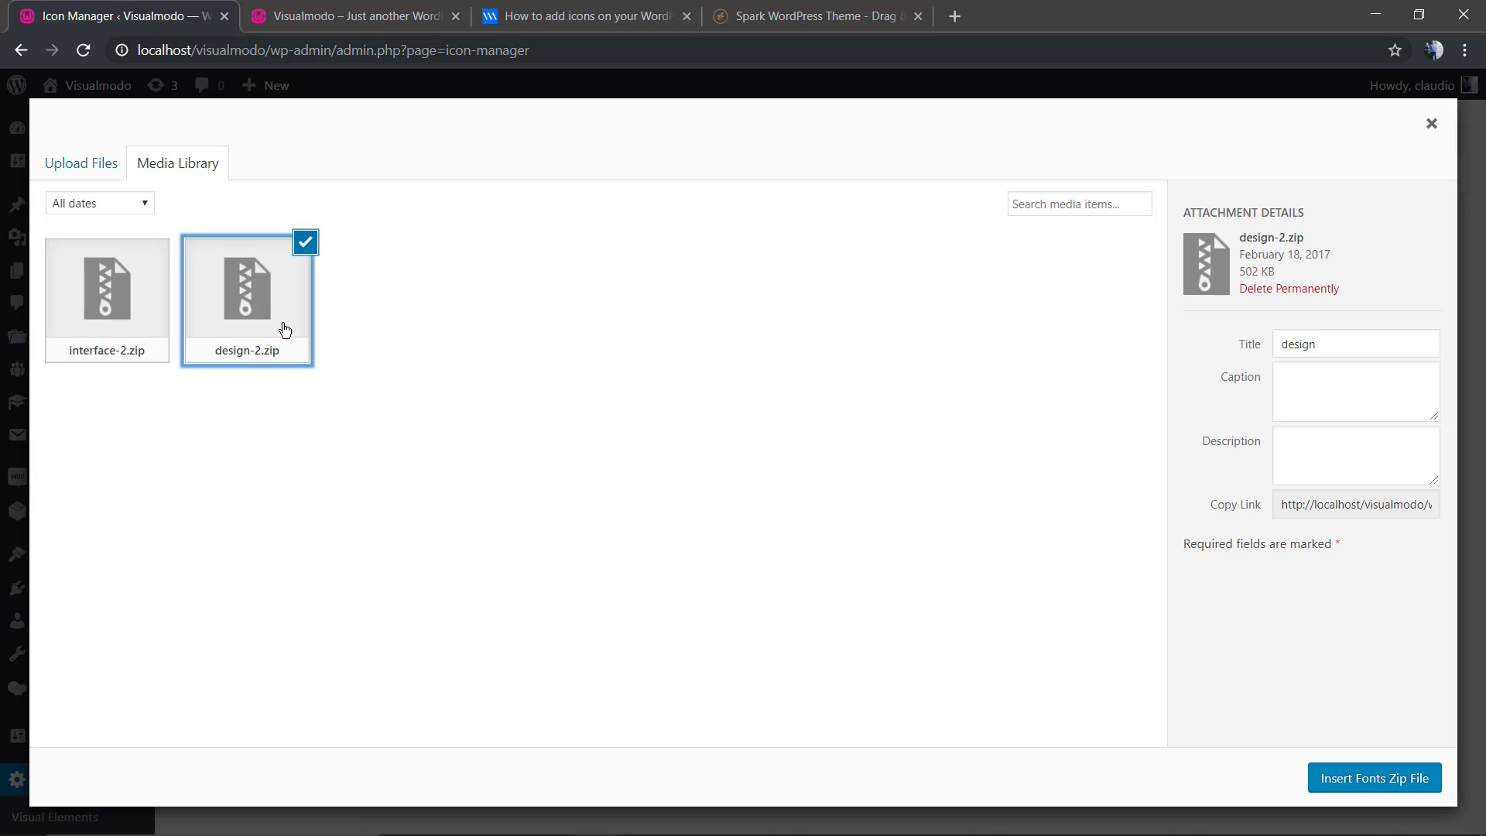
pyautogui.click(1374, 782)
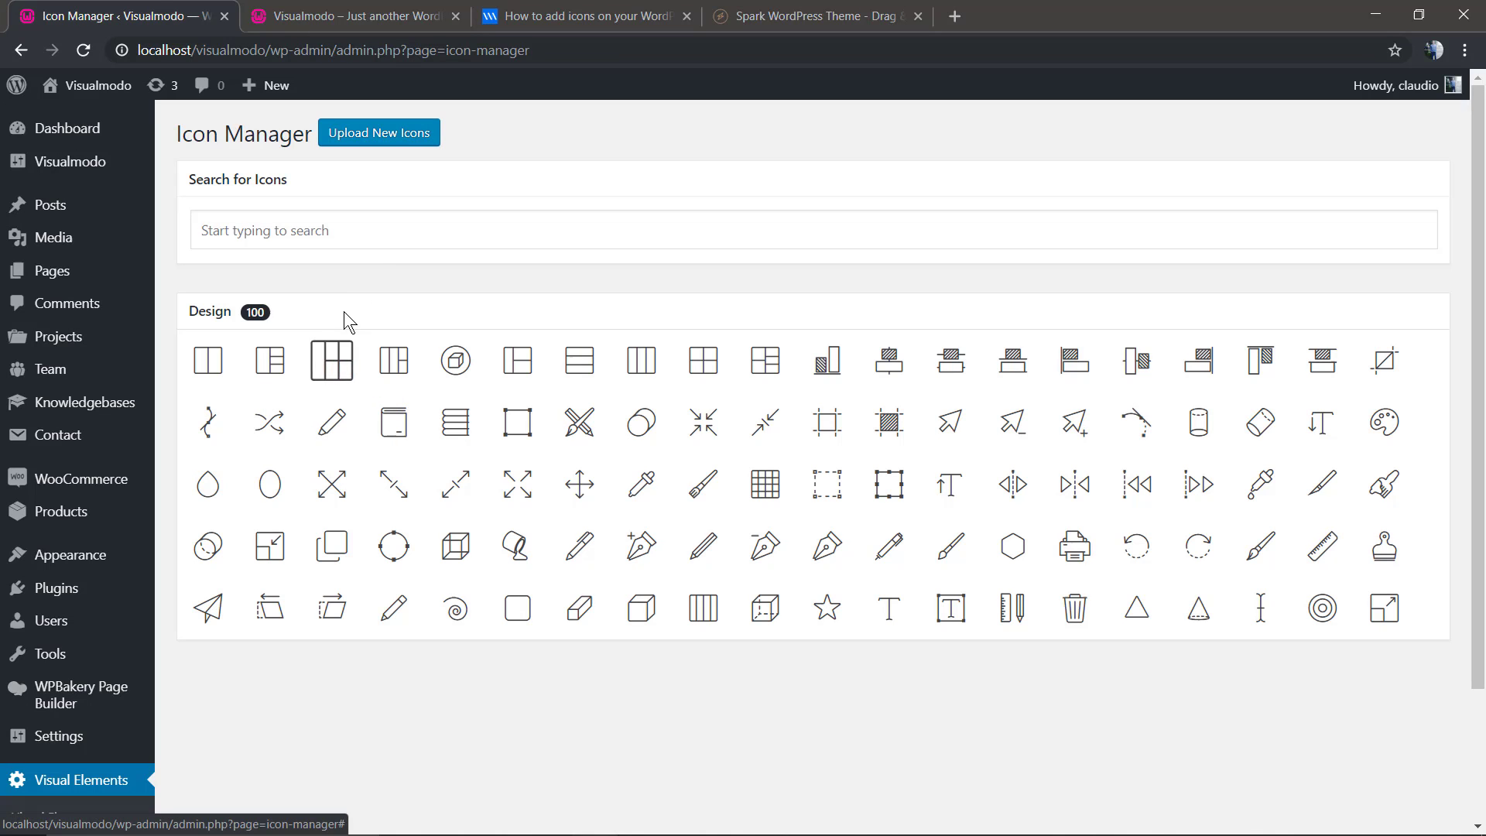
# - Insert interface-2.zip from the Media Library as a 100-icon Interface set
pyautogui.click(370, 135)
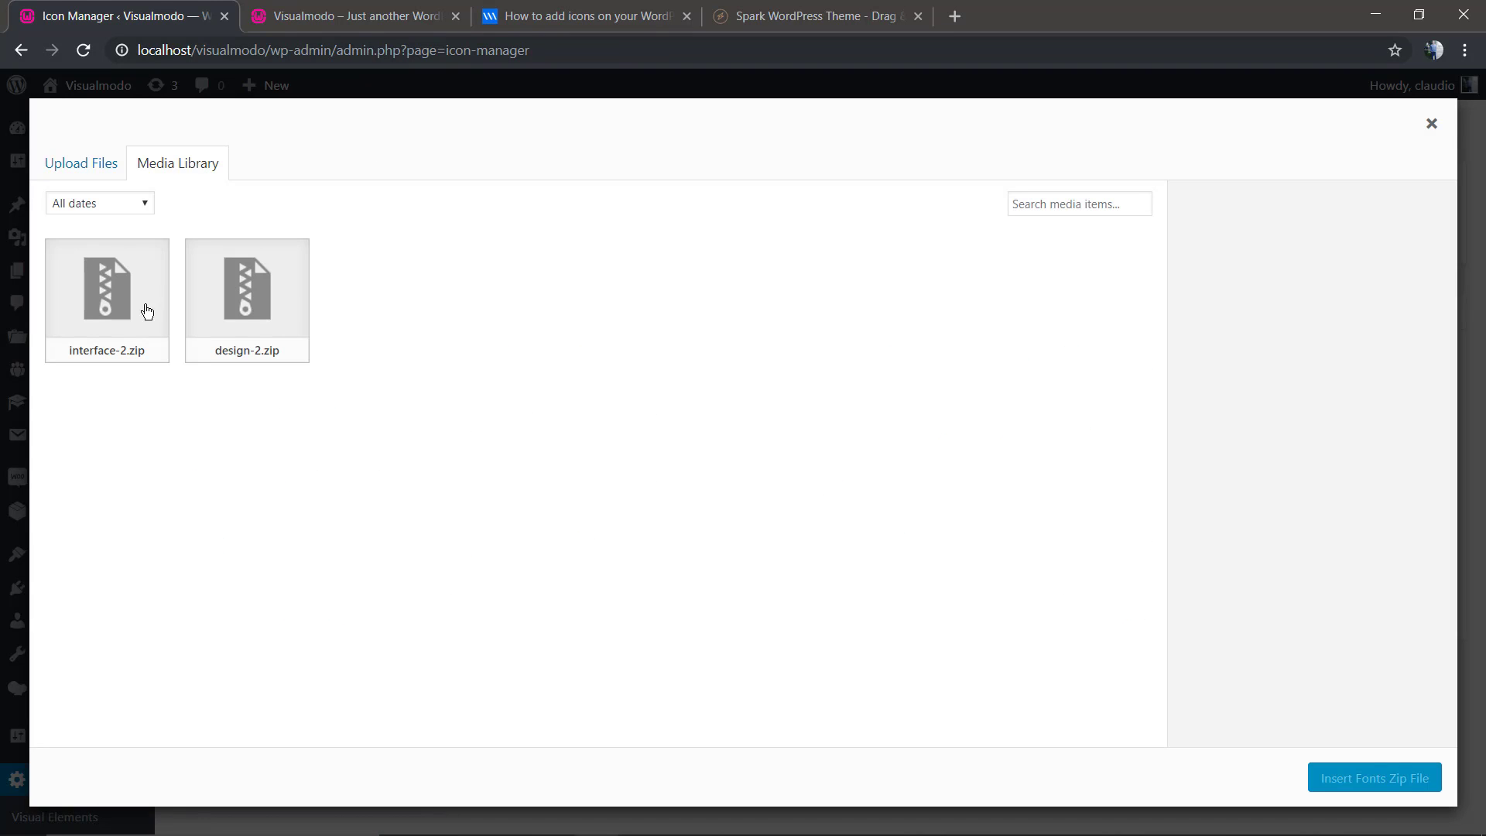
pyautogui.click(158, 317)
pyautogui.click(1352, 779)
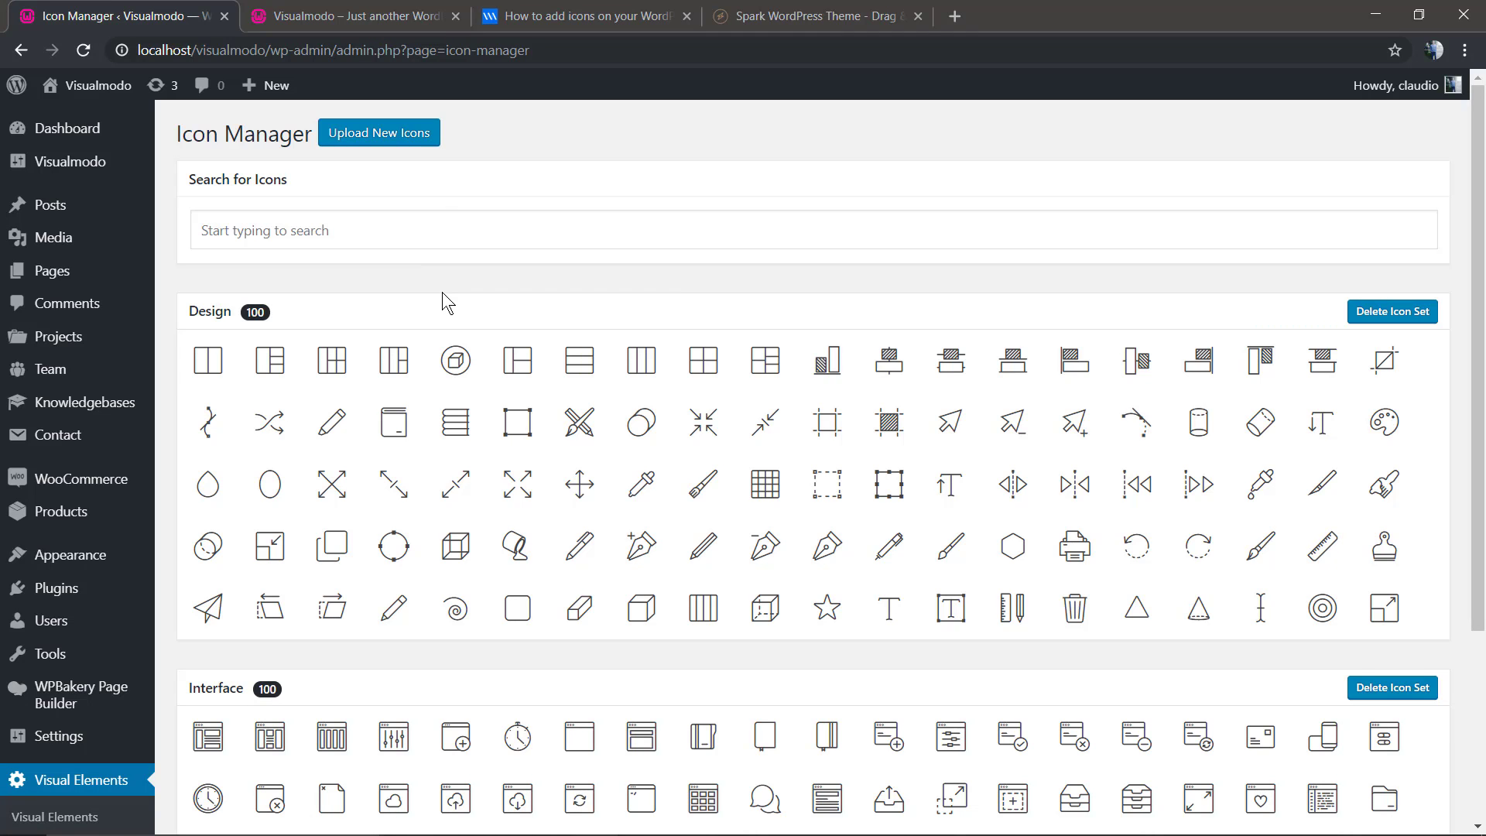
# - Bring up the Ultimate add-on's submenu in the admin sidebar
pyautogui.scroll(-2, 443, 294)
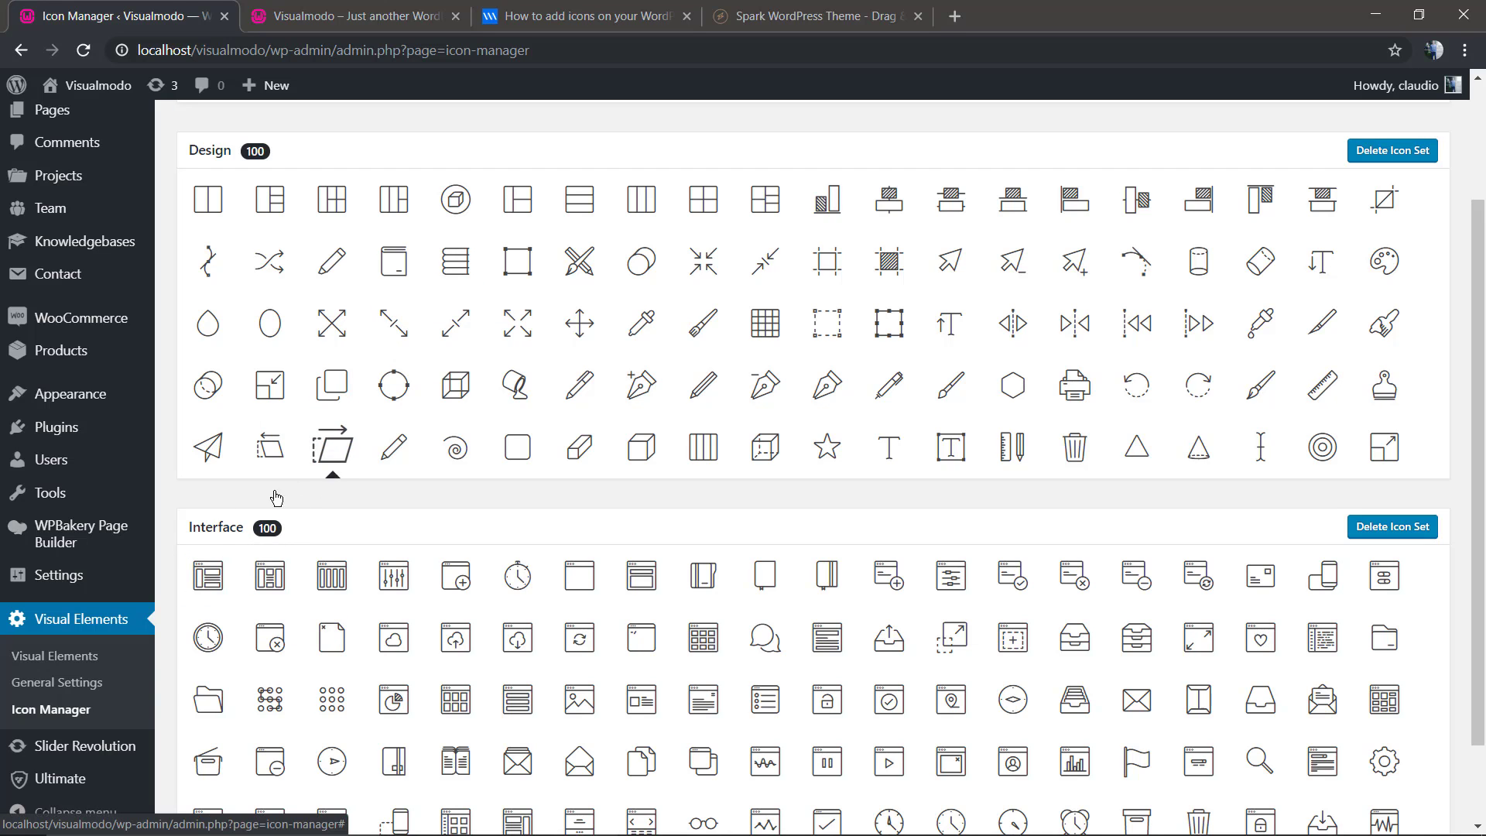
pyautogui.moveTo(74, 784)
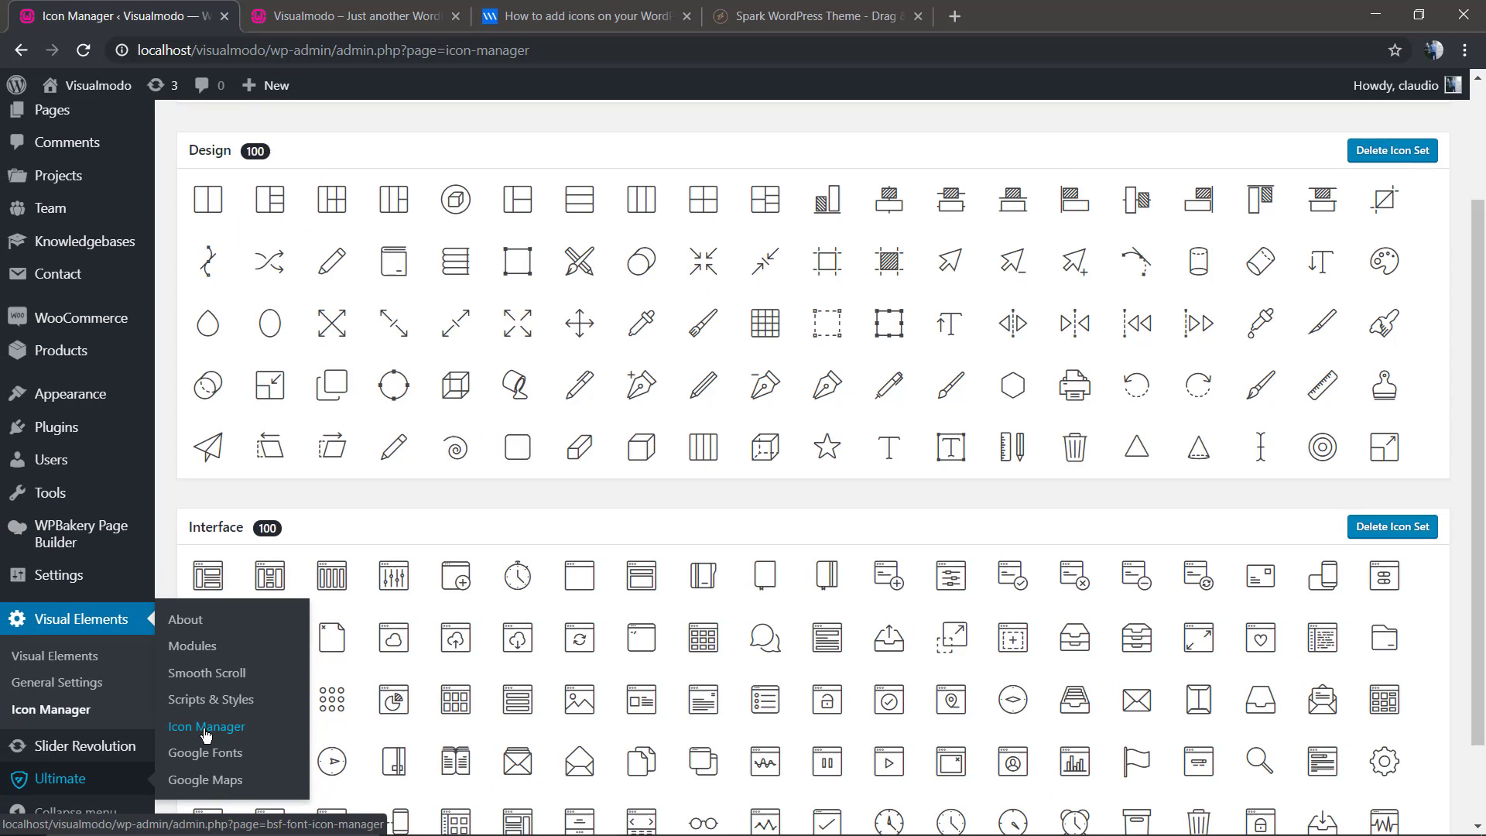
# - Open Ultimate's Icon Fonts Manager and insert design-2.zip as a 100-icon Design set
pyautogui.click(205, 735)
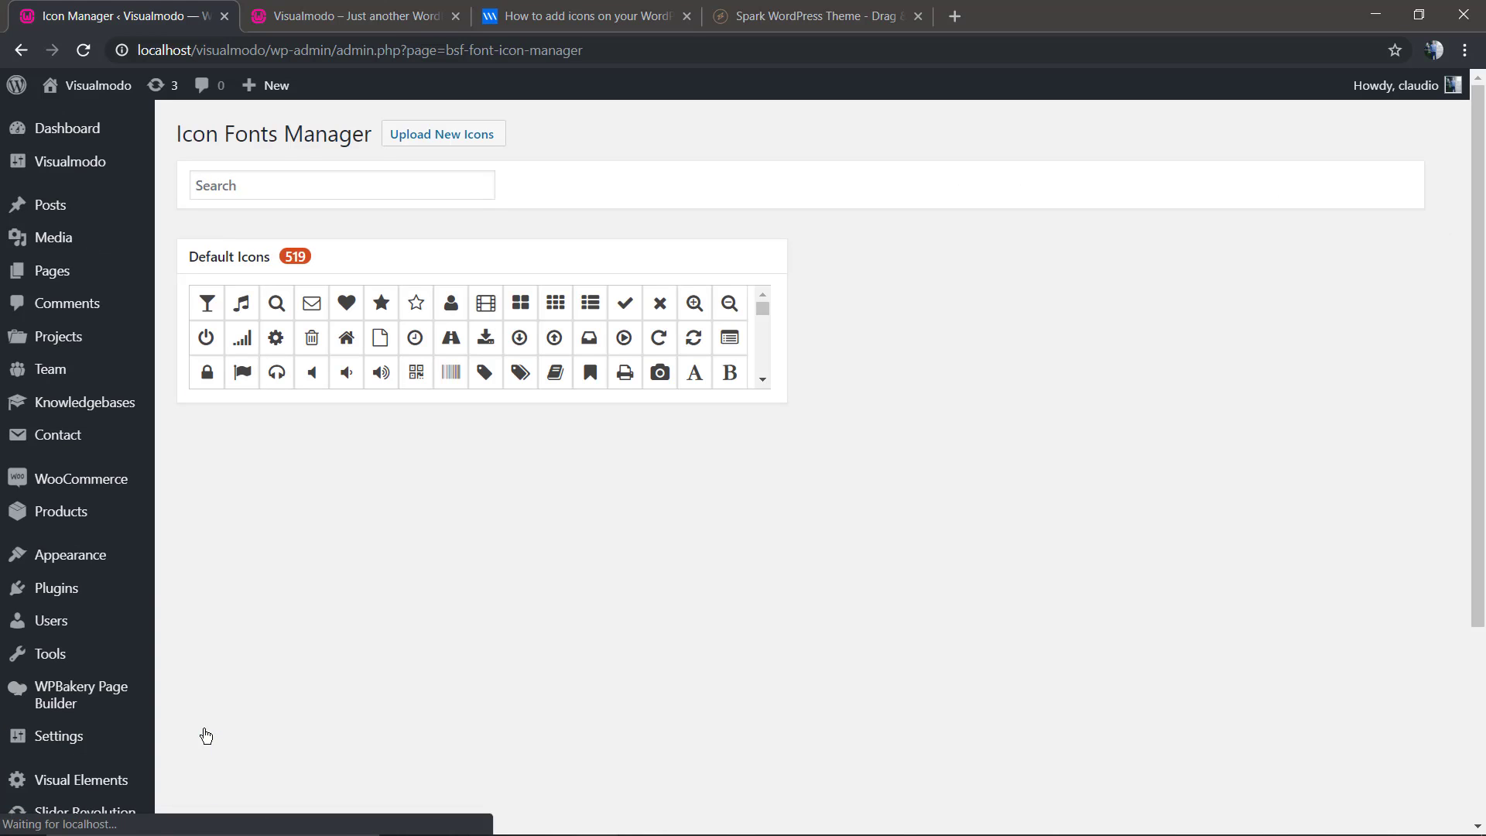
pyautogui.click(431, 136)
pyautogui.click(243, 293)
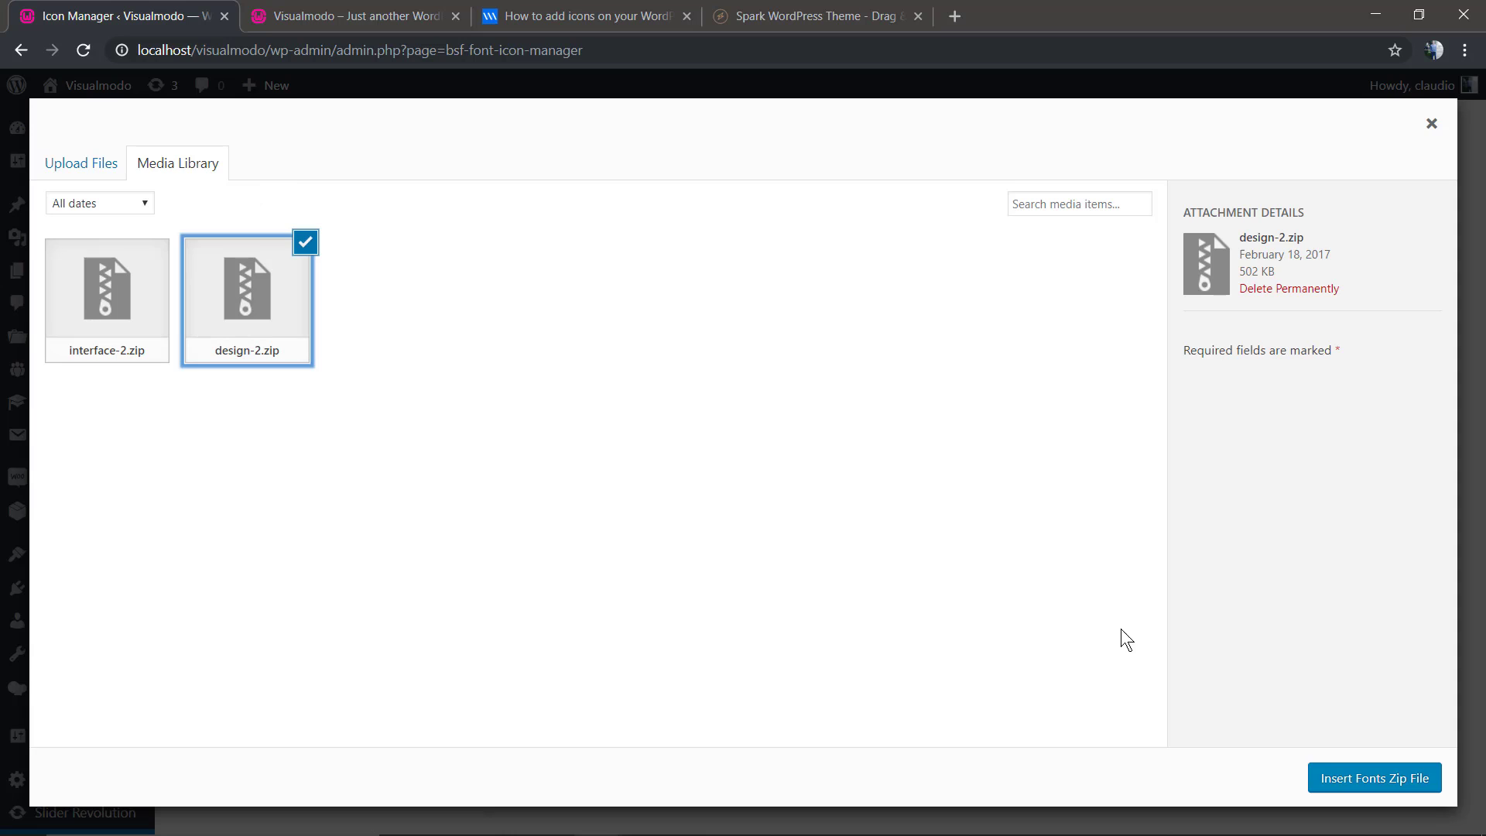
pyautogui.click(1328, 777)
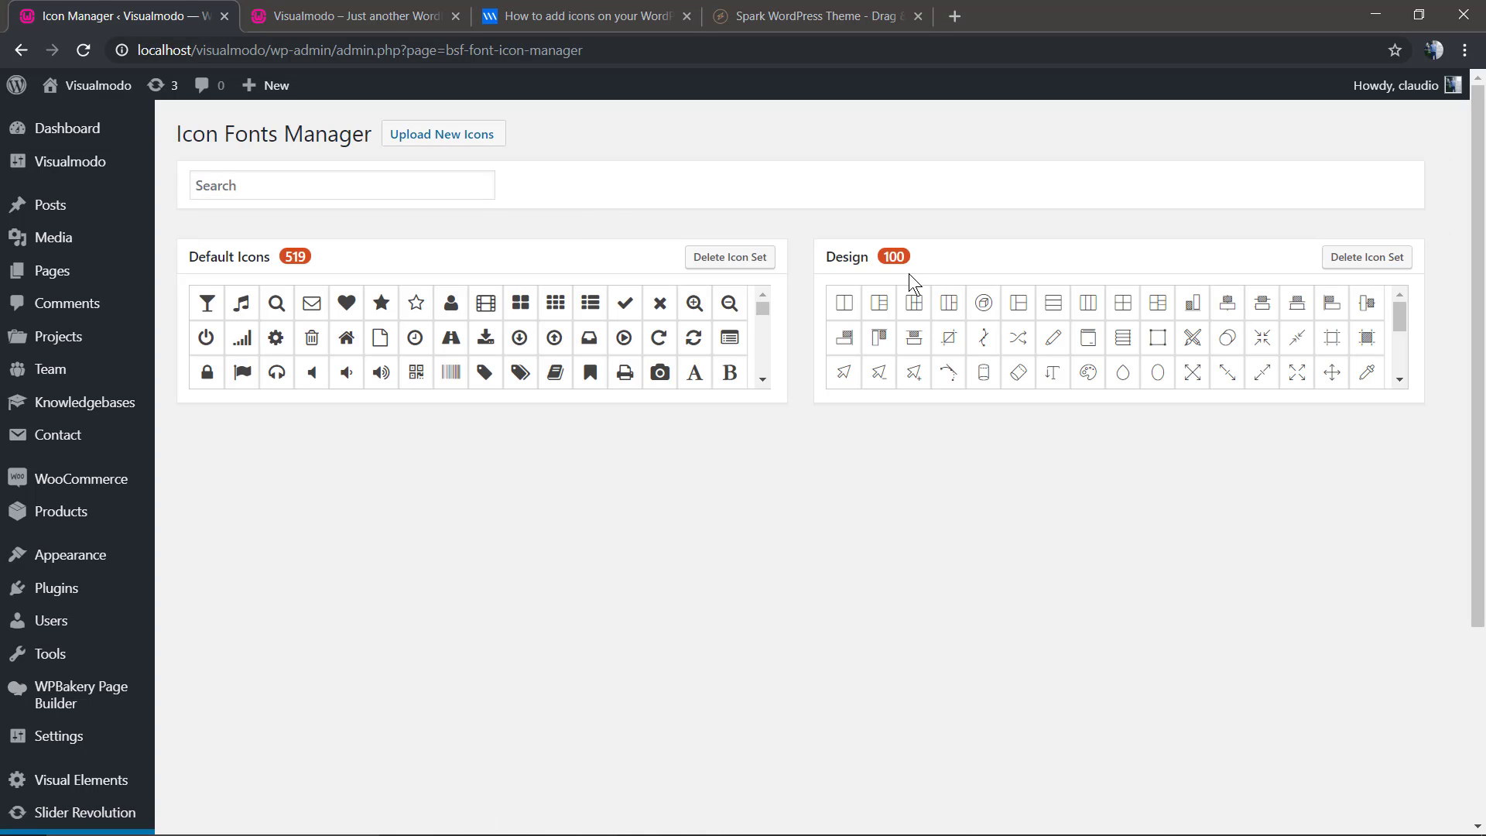
# - Insert interface-2.zip into the Ultimate Icon Fonts Manager as well
pyautogui.scroll(-2, 991, 340)
pyautogui.scroll(2, 998, 352)
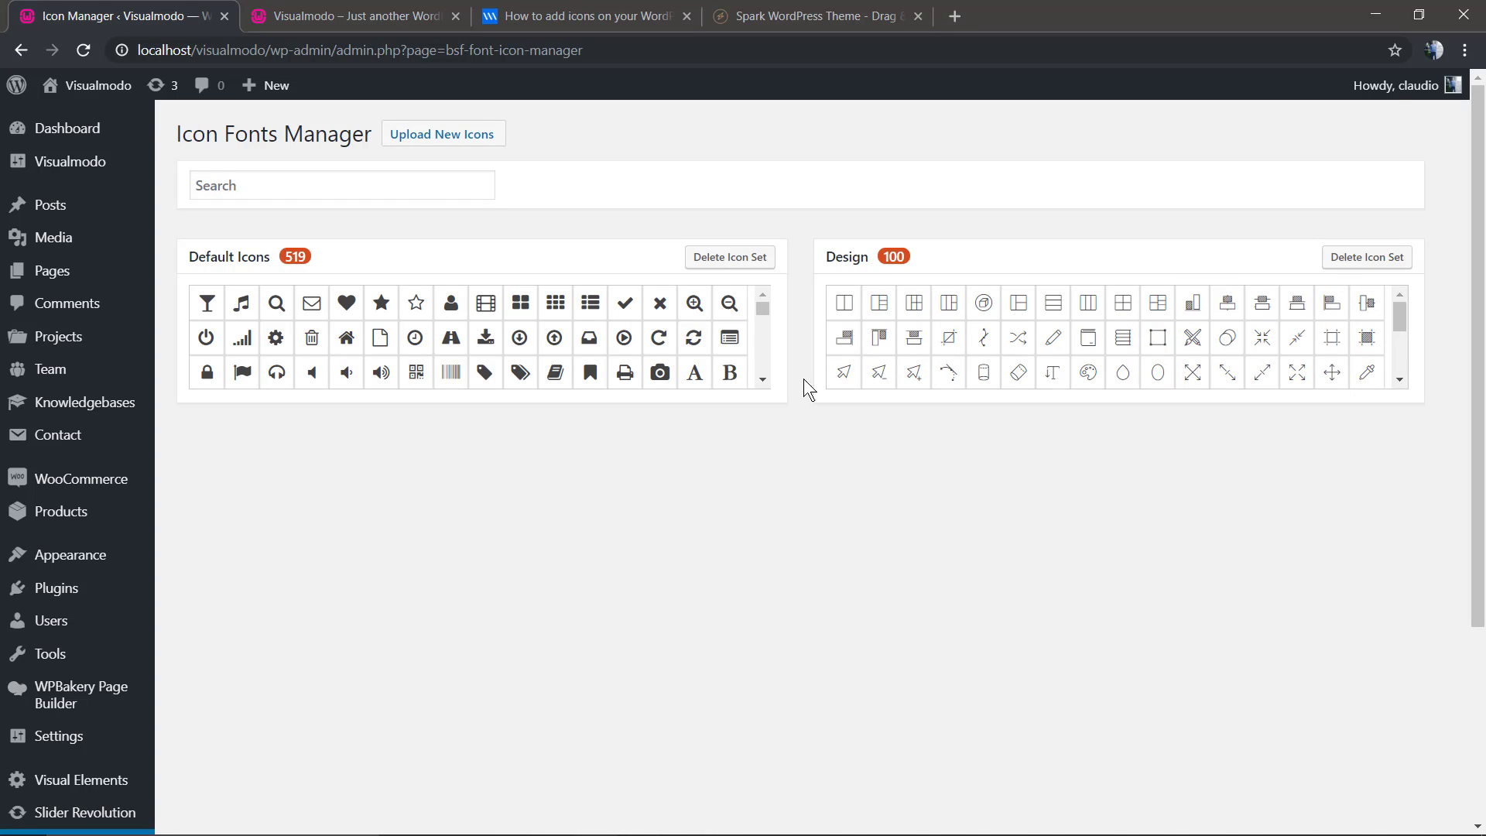
pyautogui.click(393, 138)
pyautogui.click(120, 294)
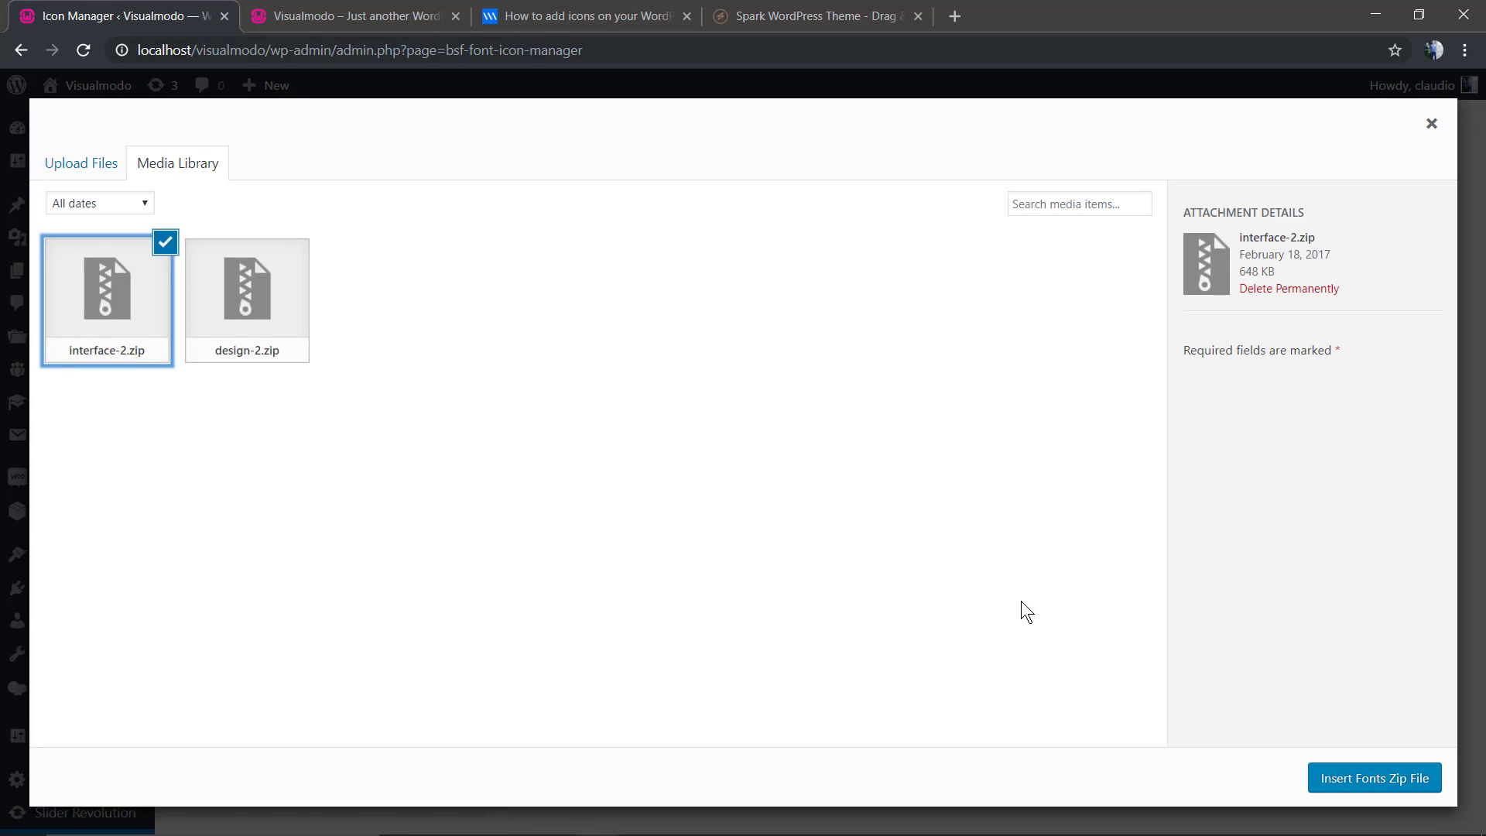
pyautogui.click(1393, 781)
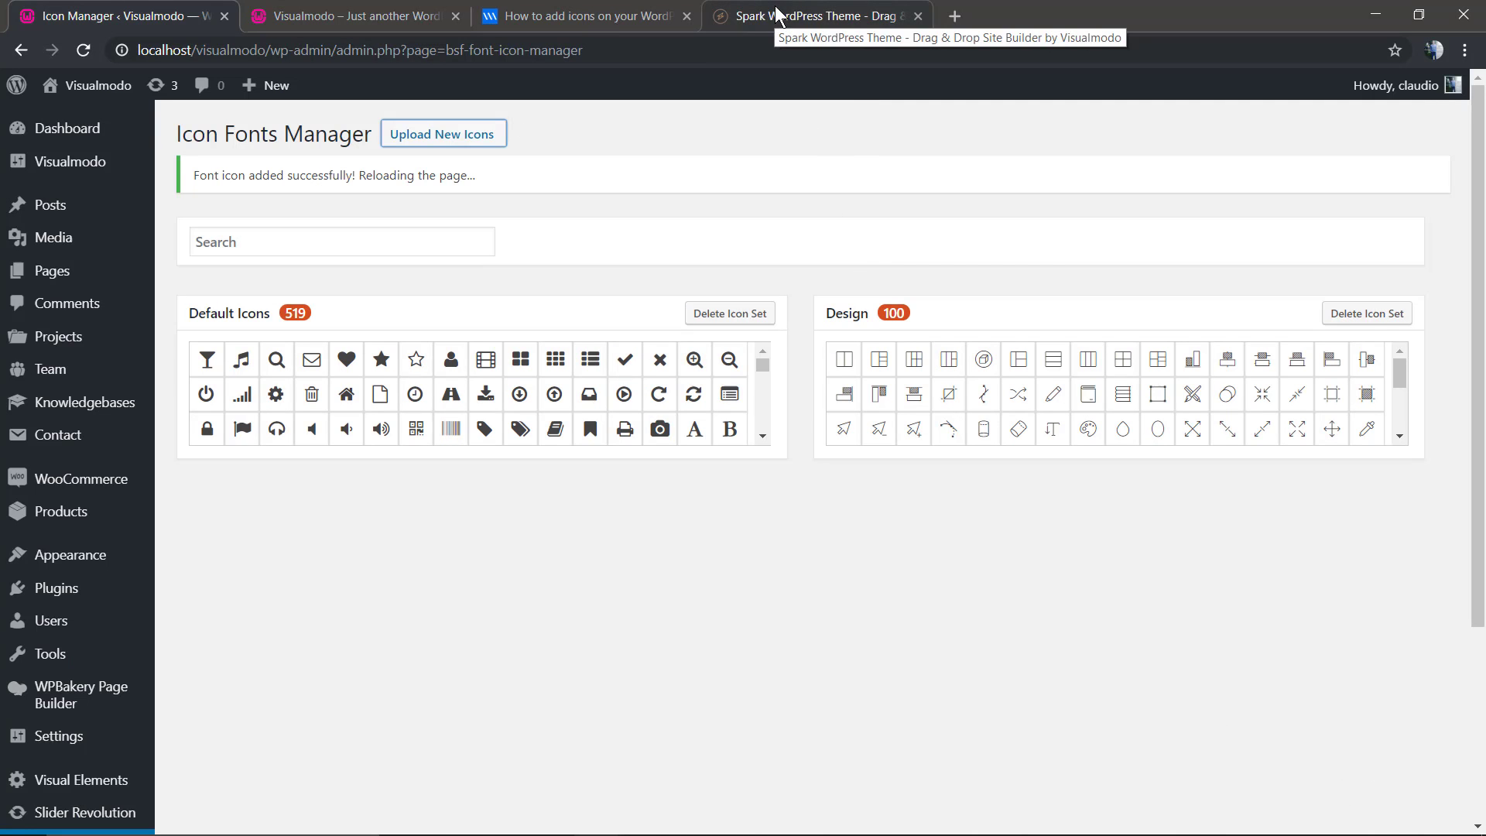
# - Download the Linearicons pack (linearicons.zip) from the article's icon pack list
pyautogui.click(607, 17)
pyautogui.scroll(-20, 513, 381)
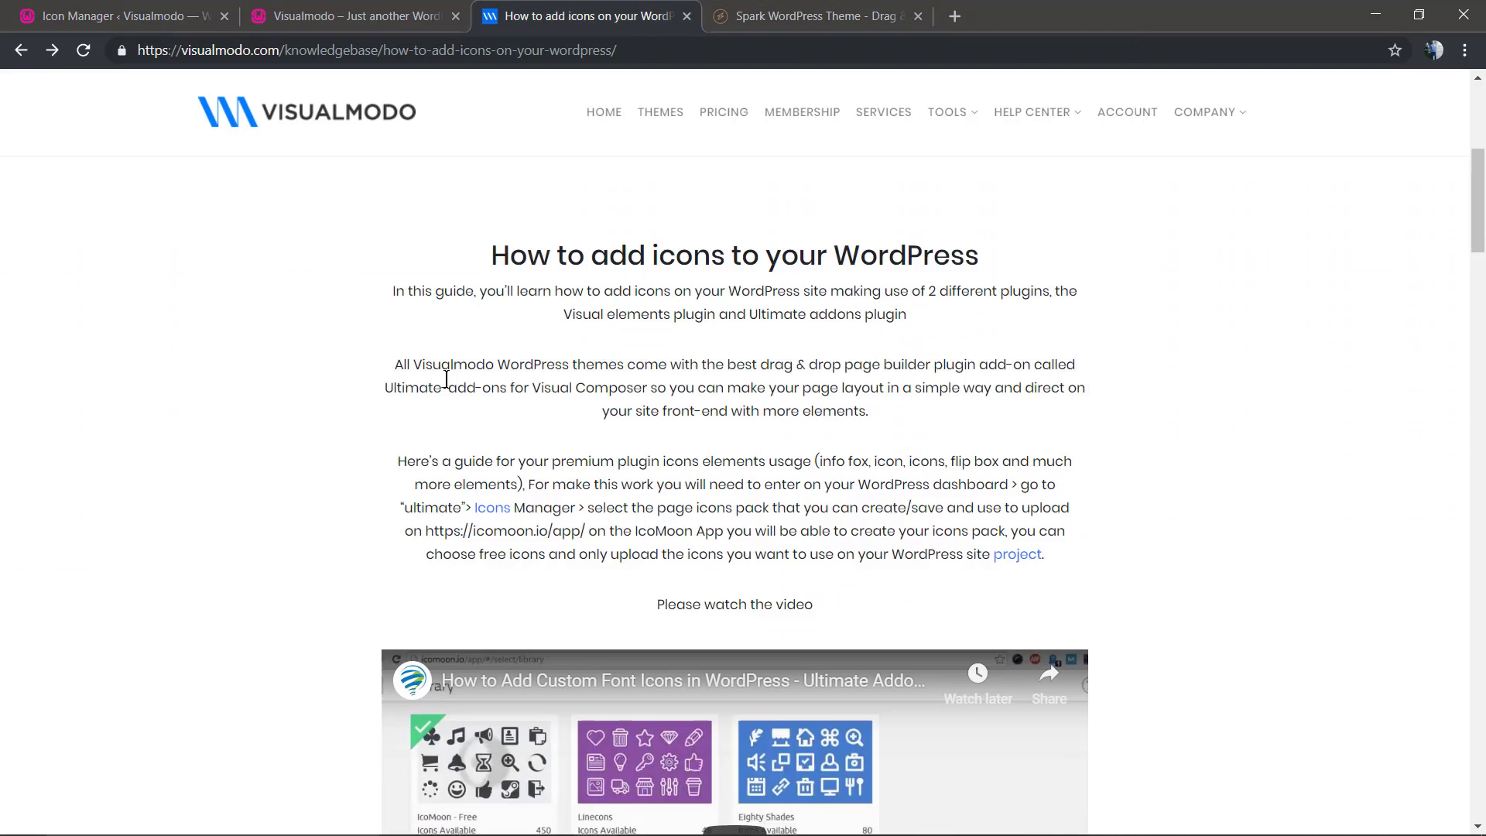
pyautogui.scroll(-10, 259, 373)
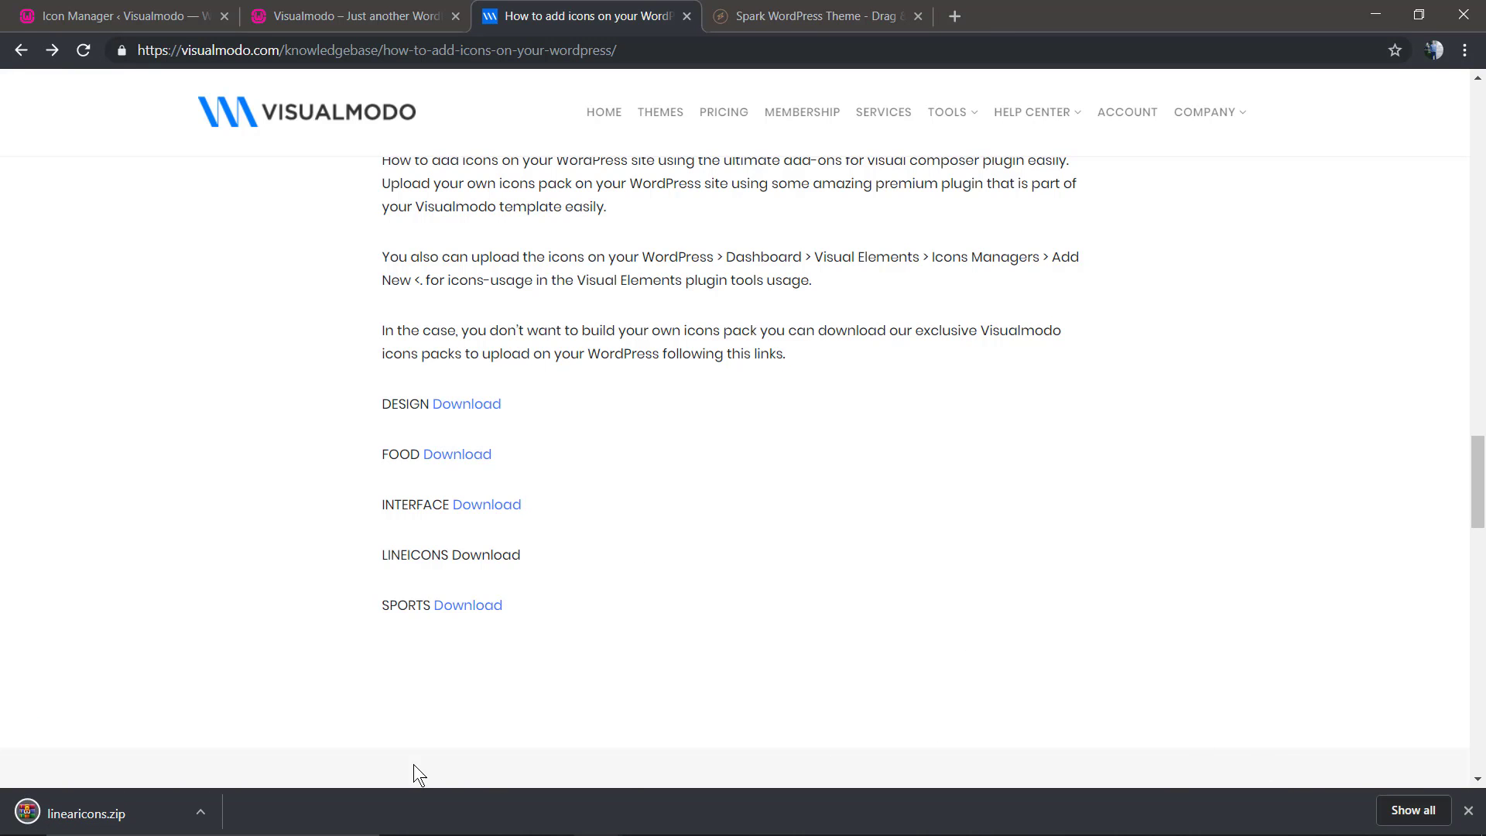
pyautogui.click(1468, 811)
# - Return to the Visual Elements Icon Manager in the WordPress admin
pyautogui.click(372, 16)
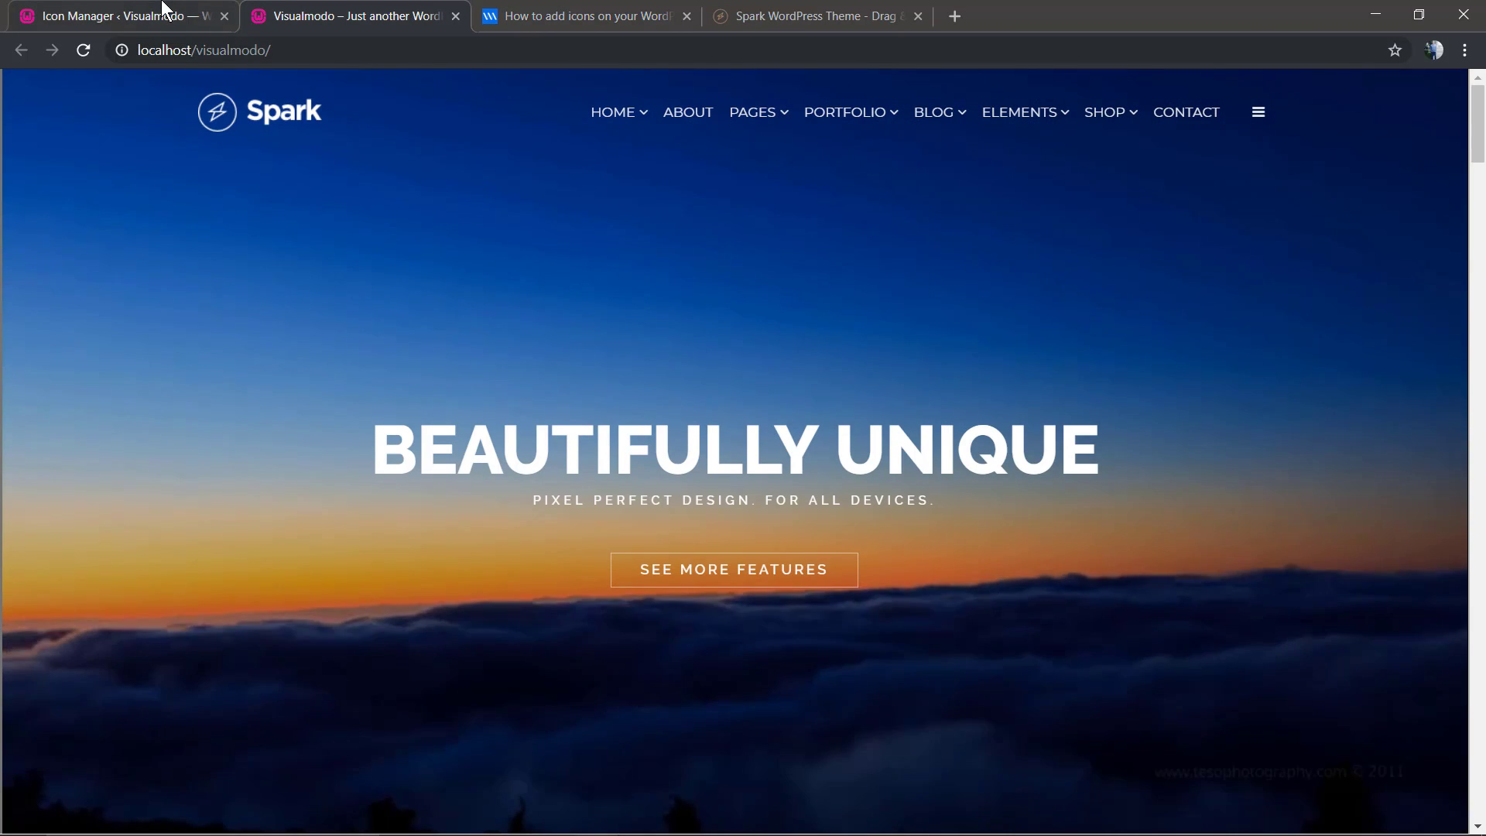
pyautogui.click(165, 9)
pyautogui.scroll(-2, 20, 650)
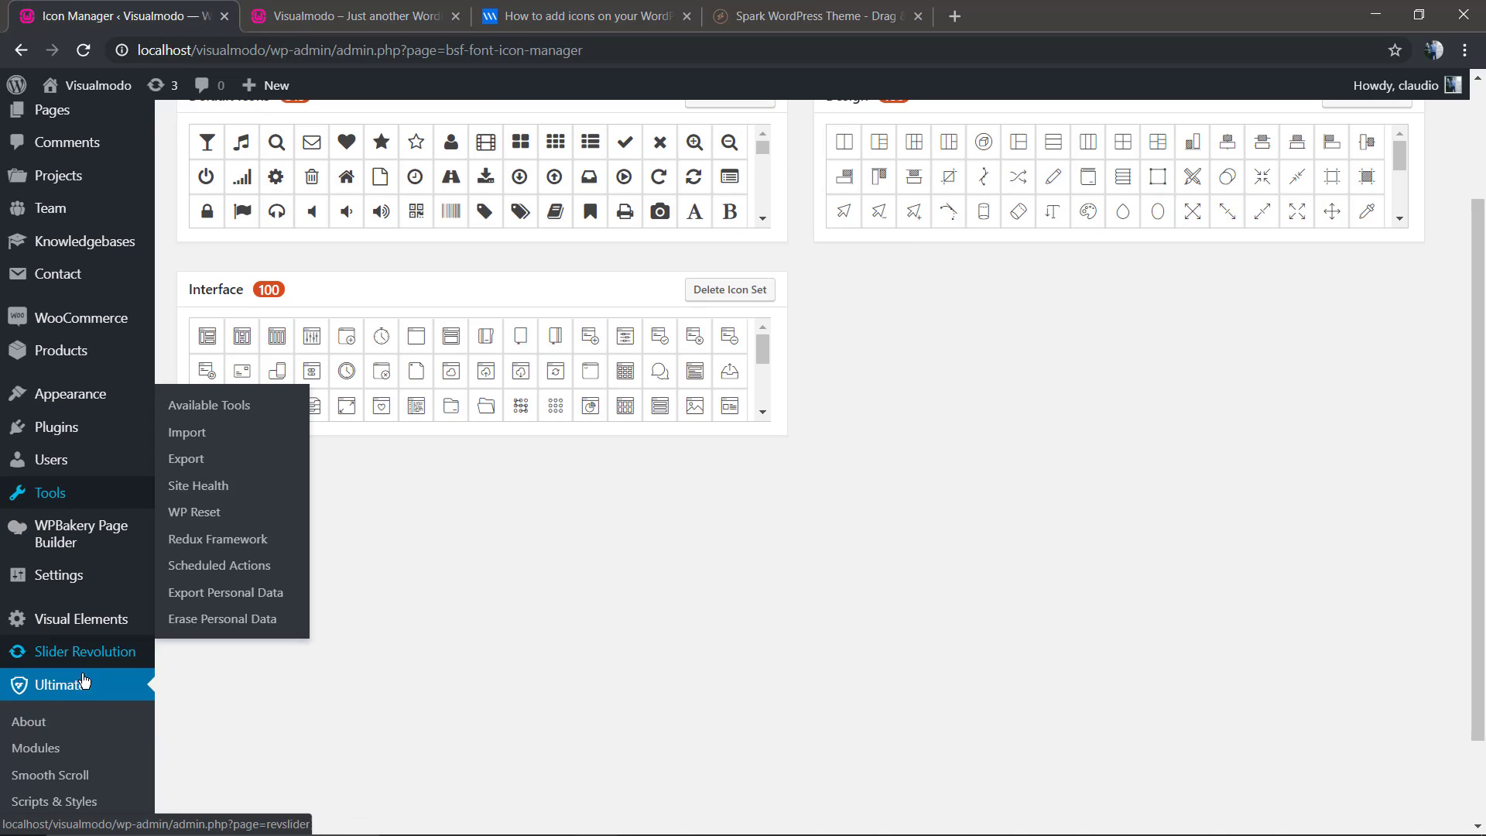
pyautogui.moveTo(93, 621)
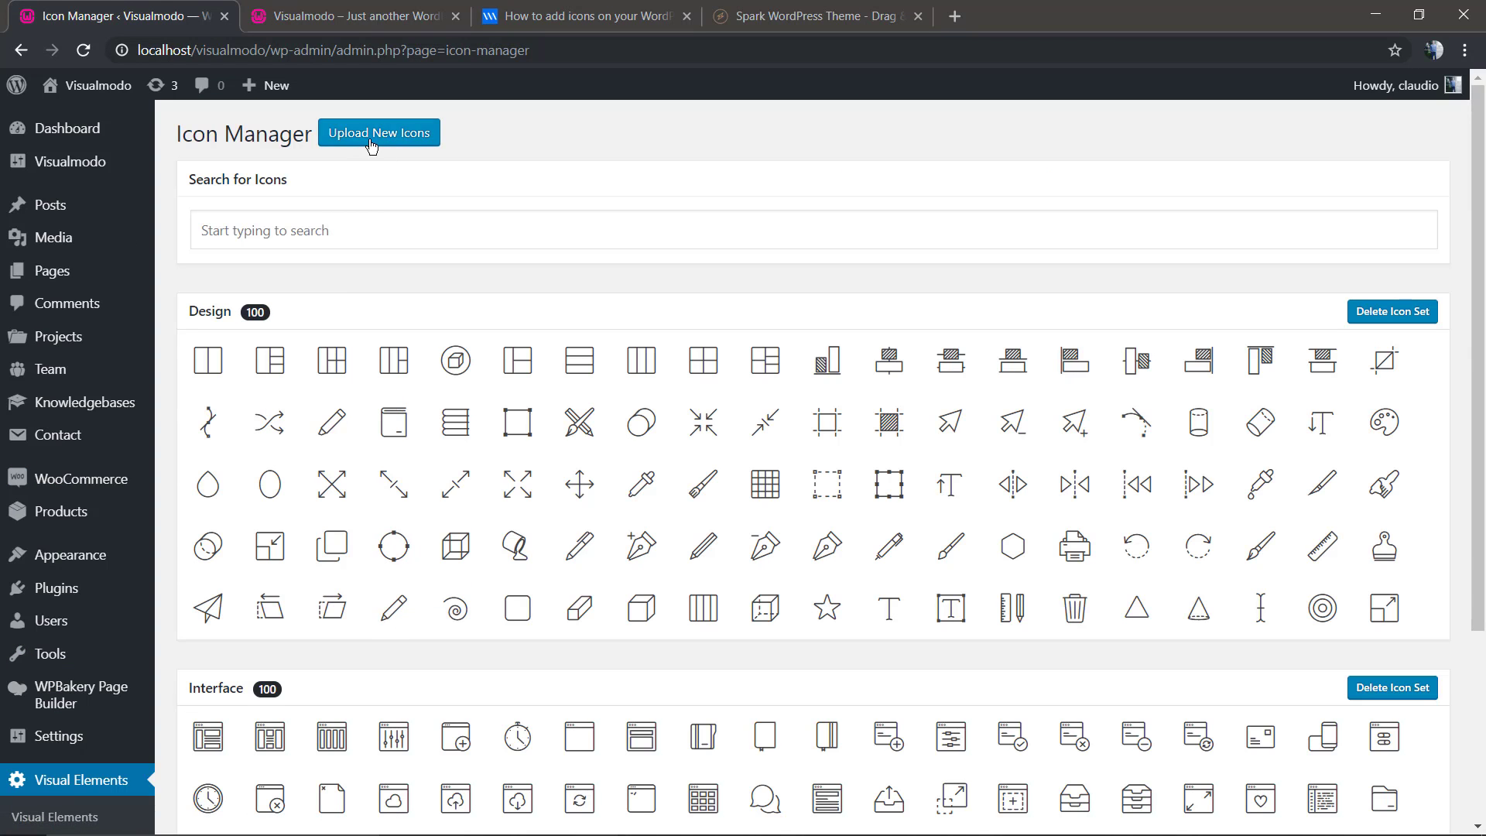
# - Upload linearicons.zip from the Downloads folder and insert it as a new icon set
pyautogui.click(379, 133)
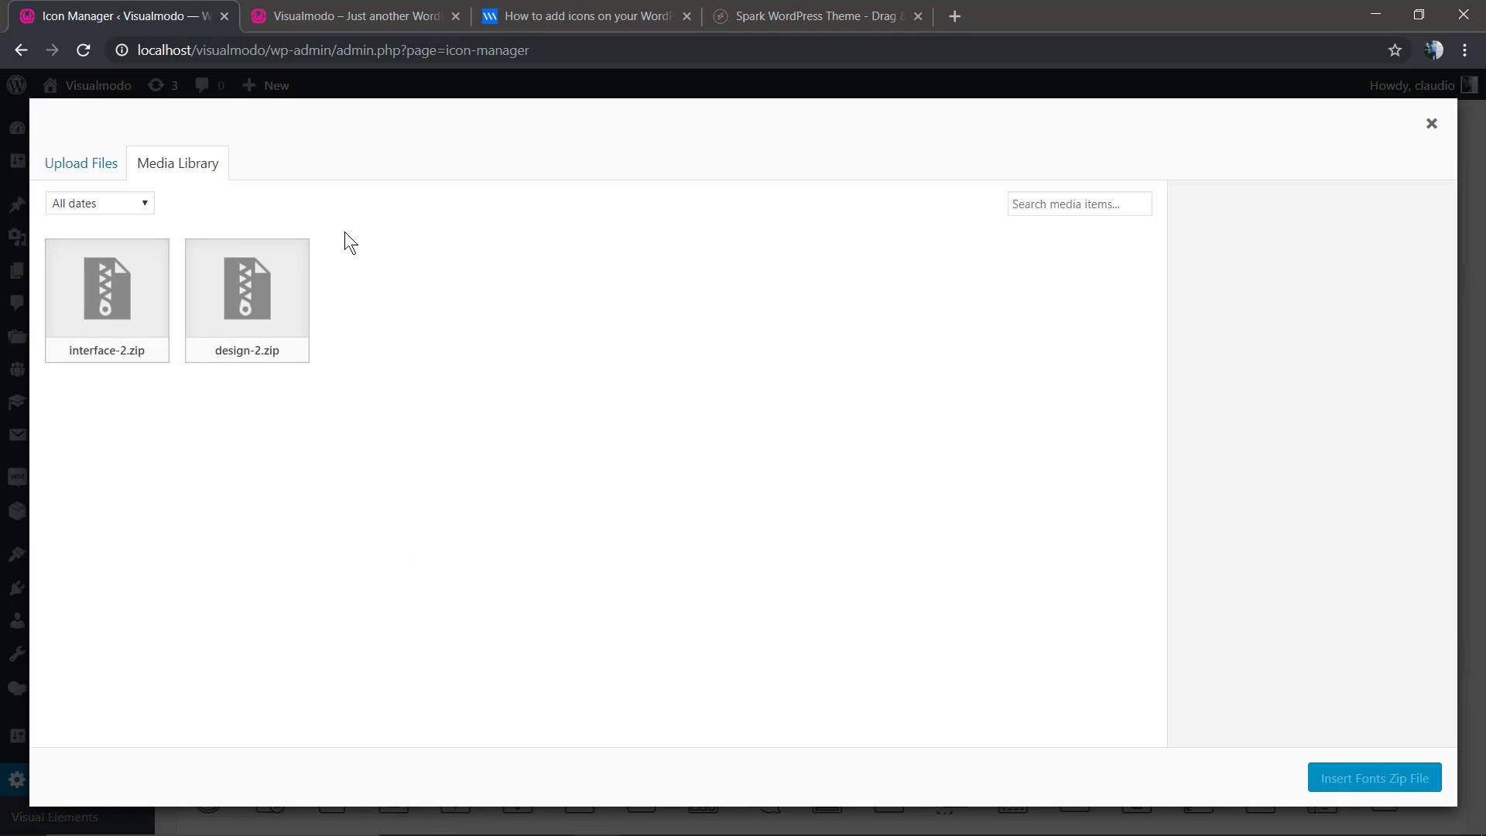
pyautogui.click(93, 163)
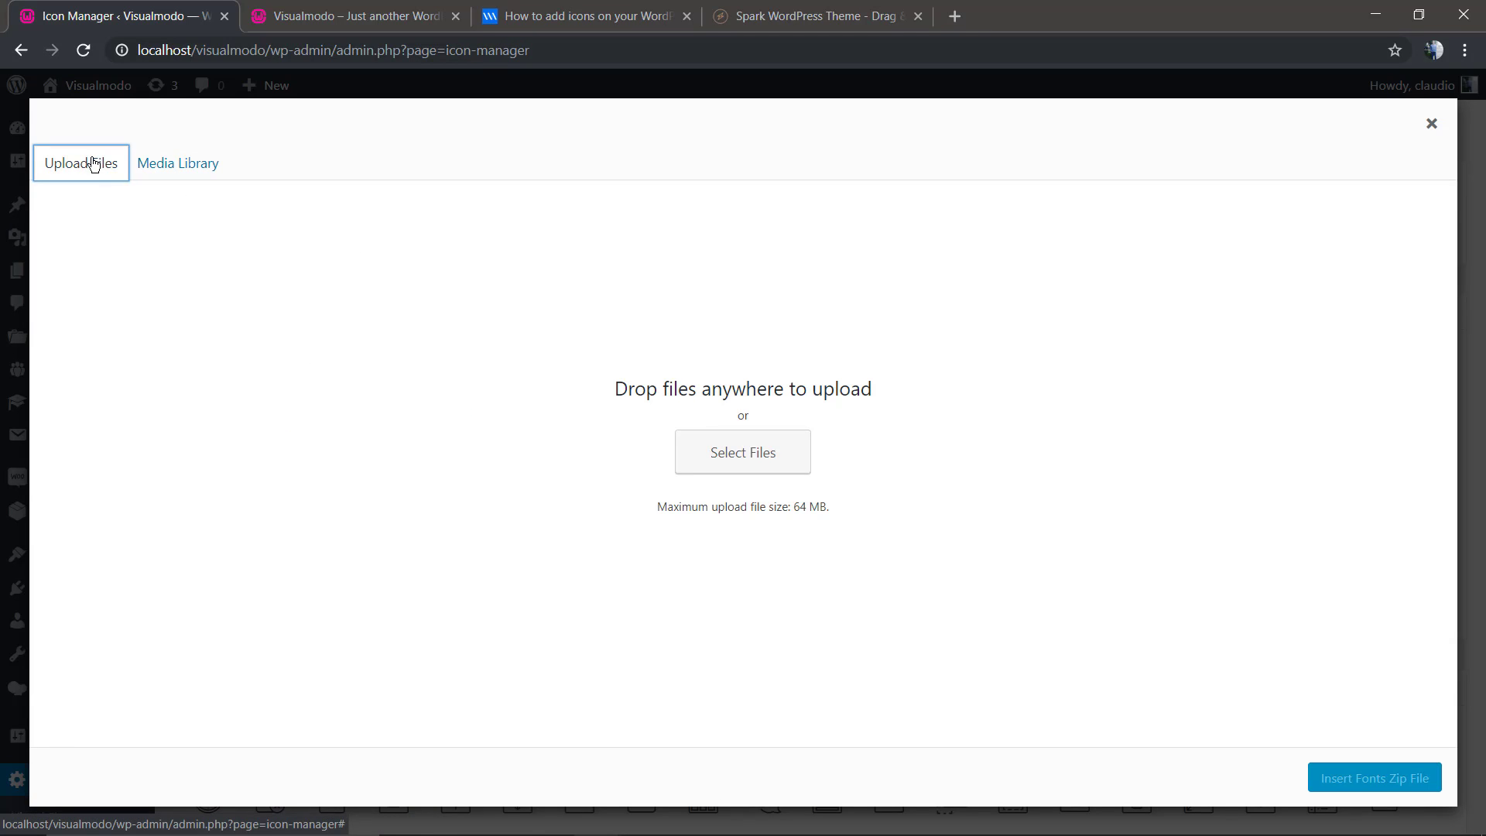
pyautogui.click(739, 458)
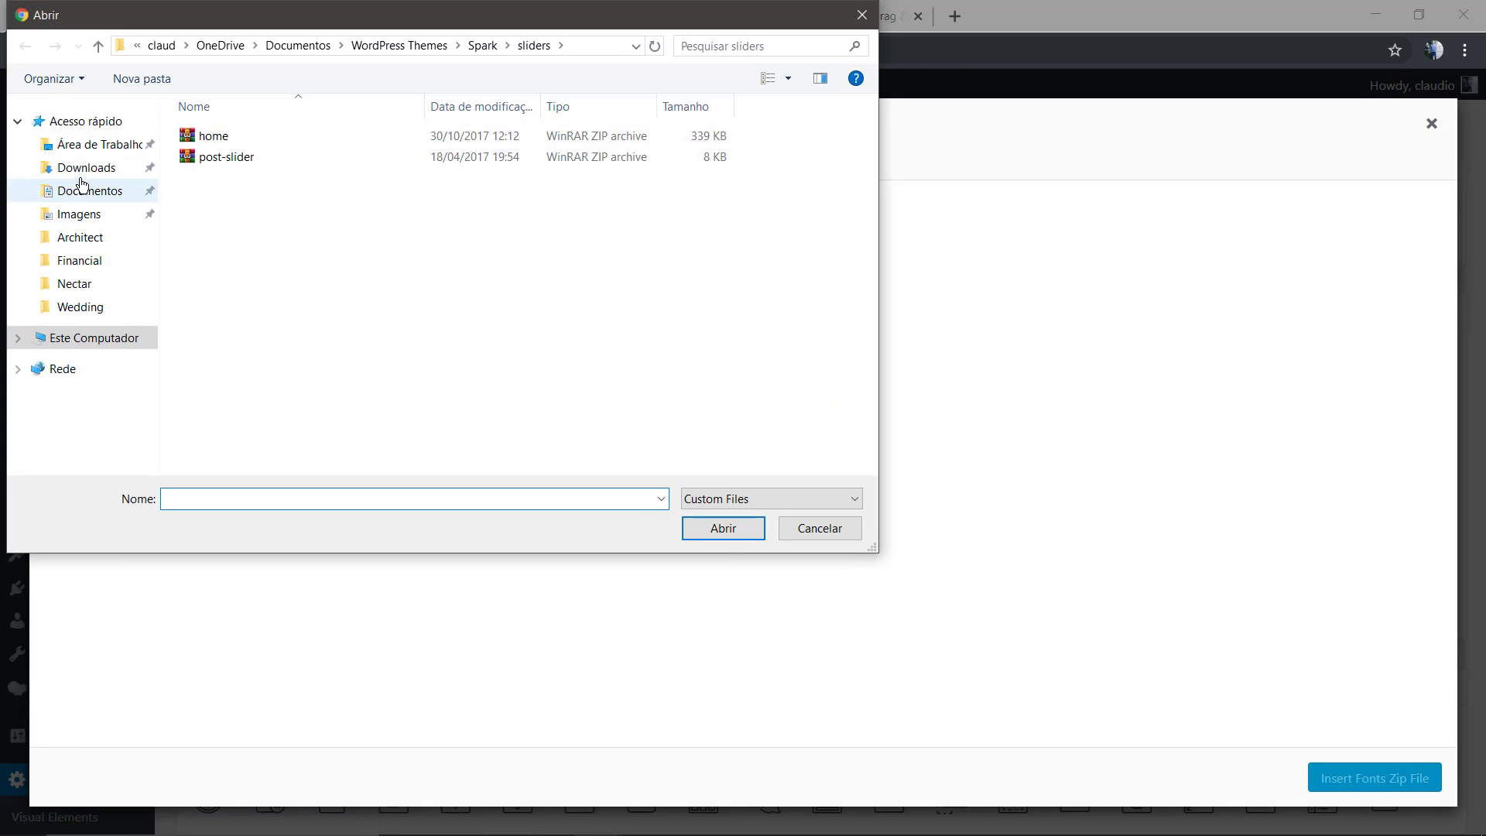
pyautogui.click(86, 168)
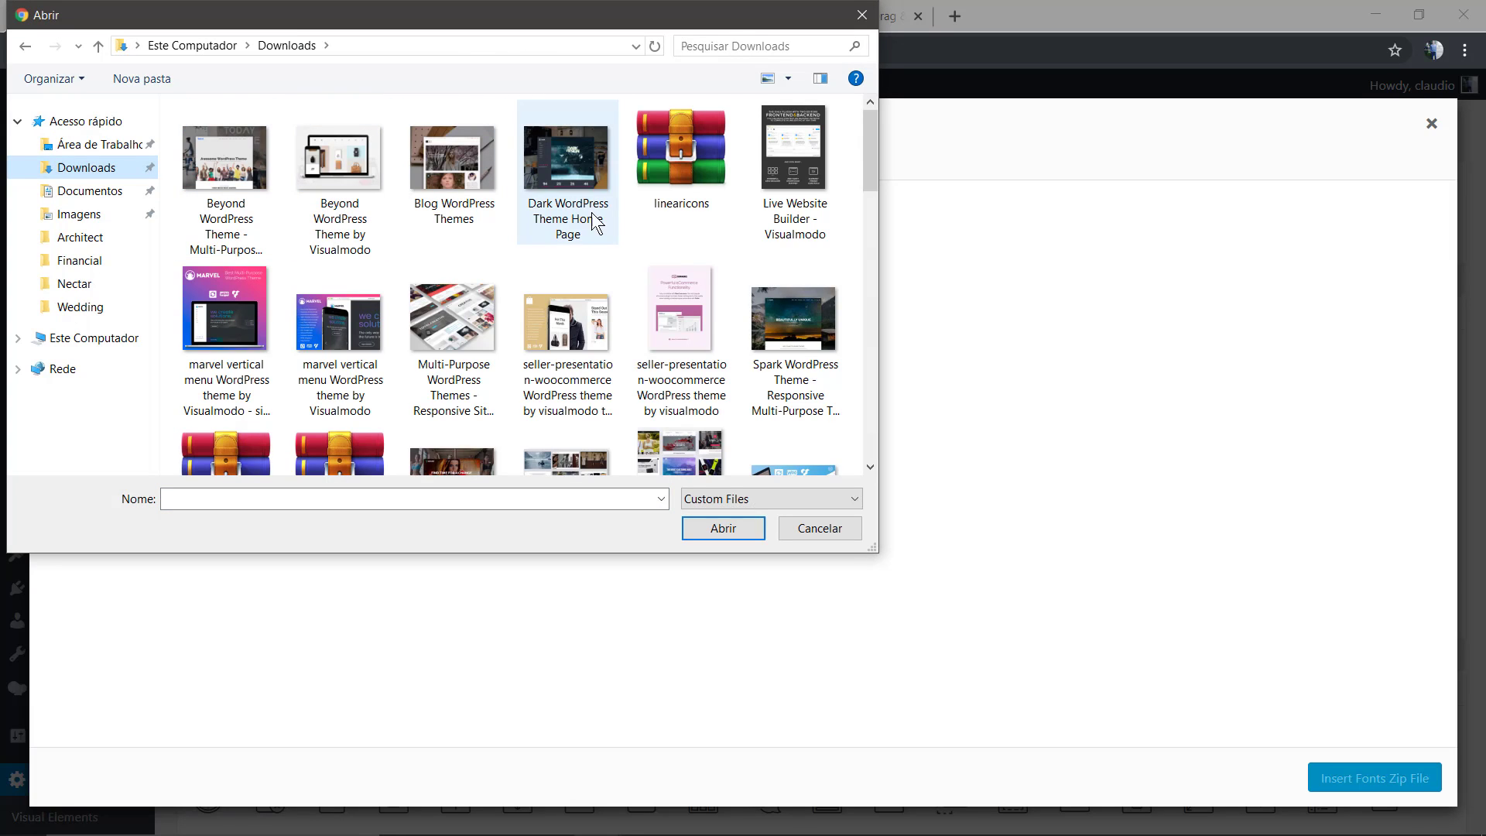
pyautogui.doubleClick(678, 174)
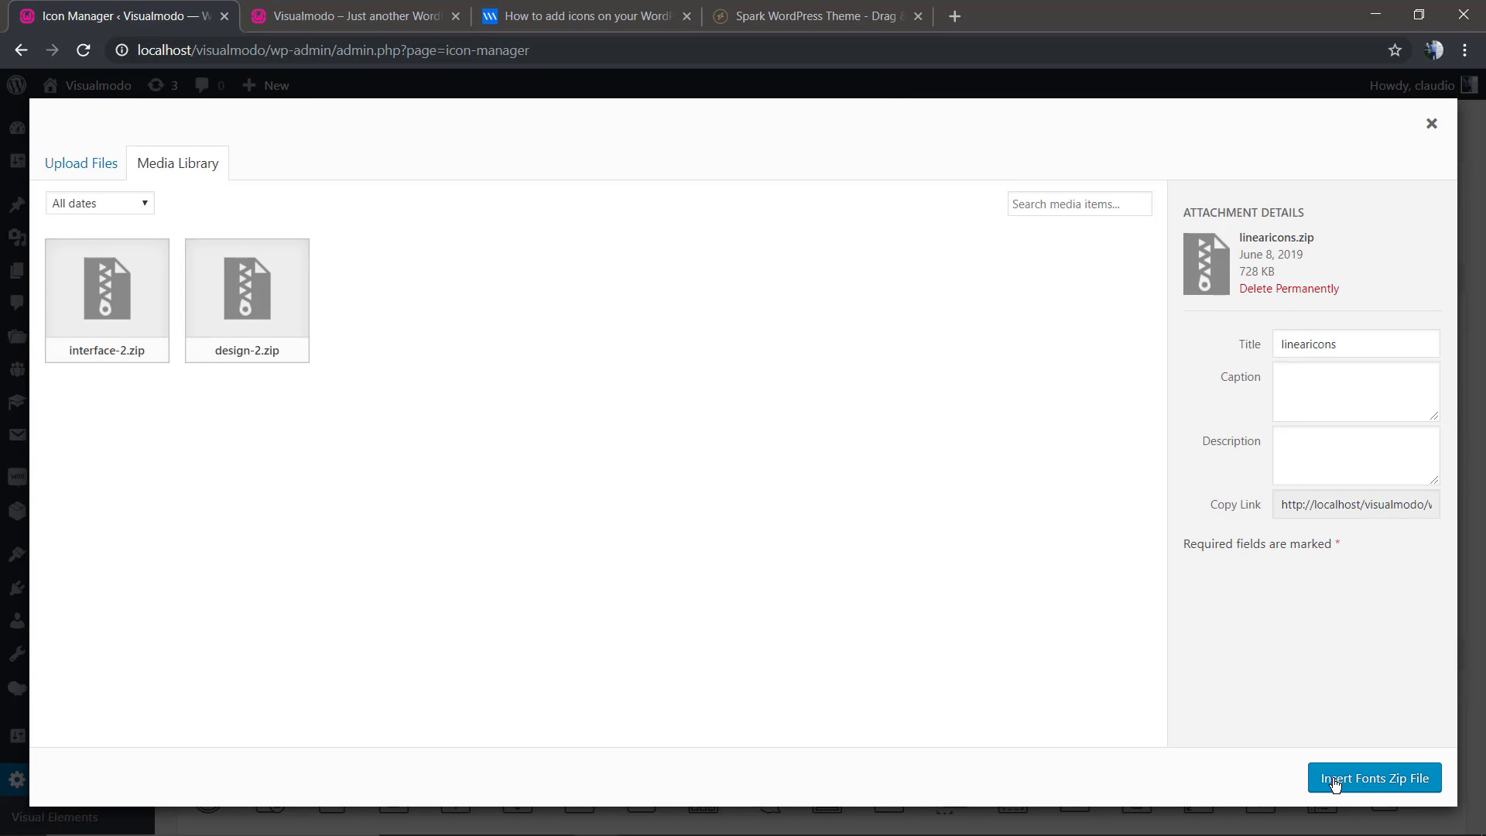
pyautogui.click(1335, 784)
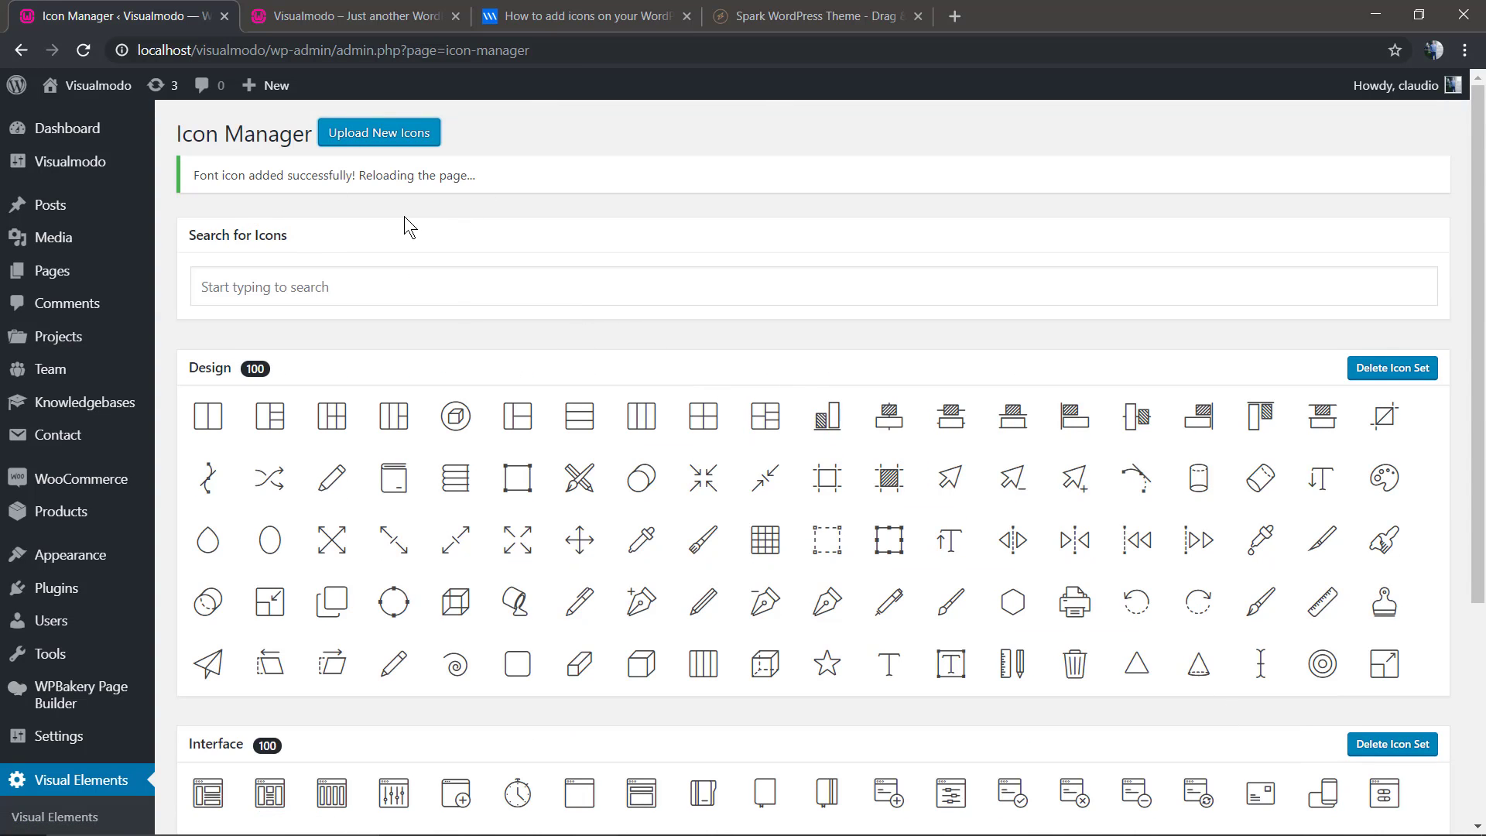
pyautogui.scroll(-6, 395, 239)
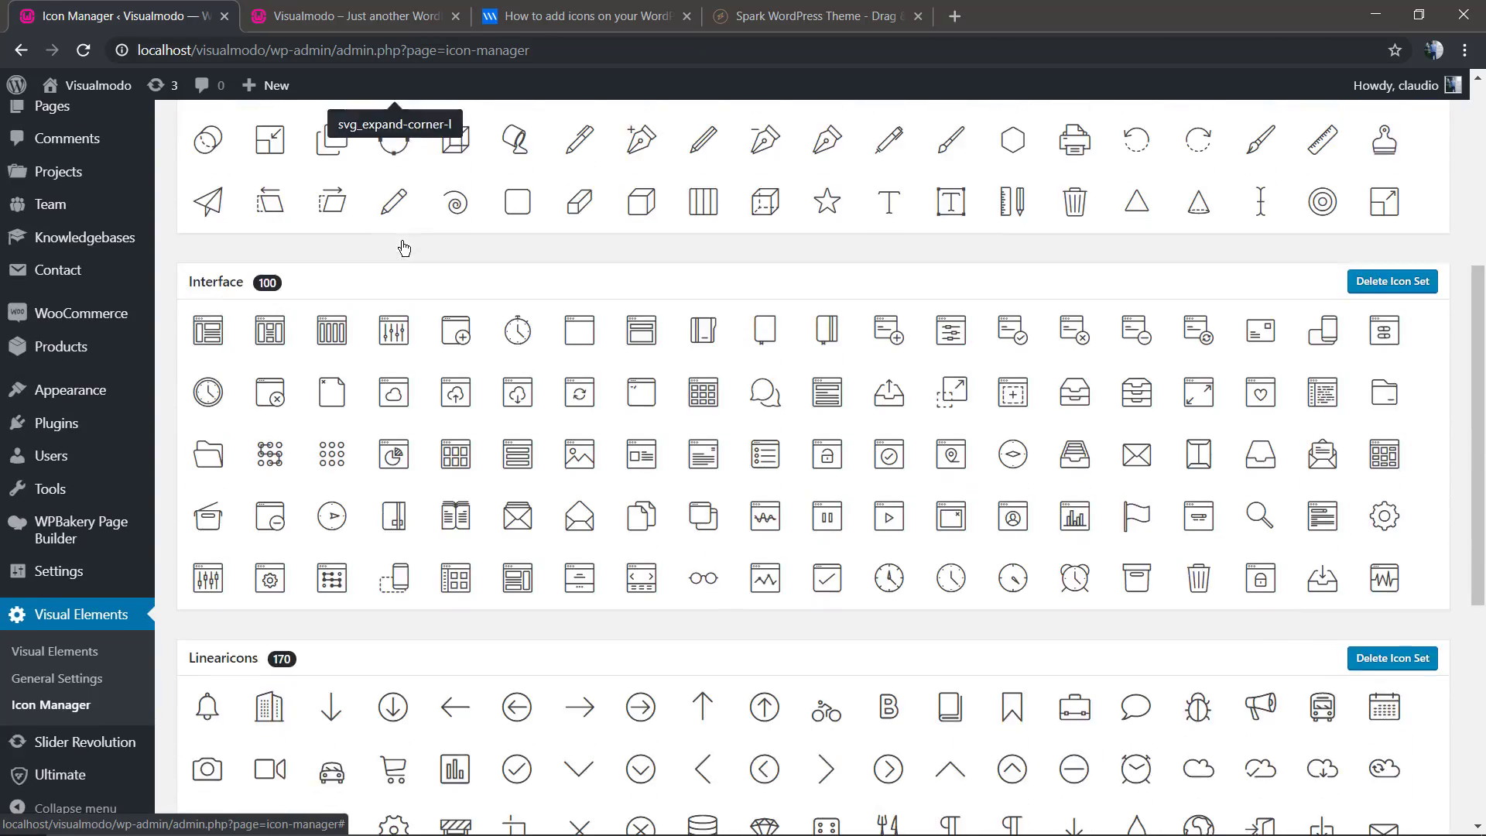
pyautogui.scroll(4, 364, 309)
pyautogui.scroll(-10, 358, 281)
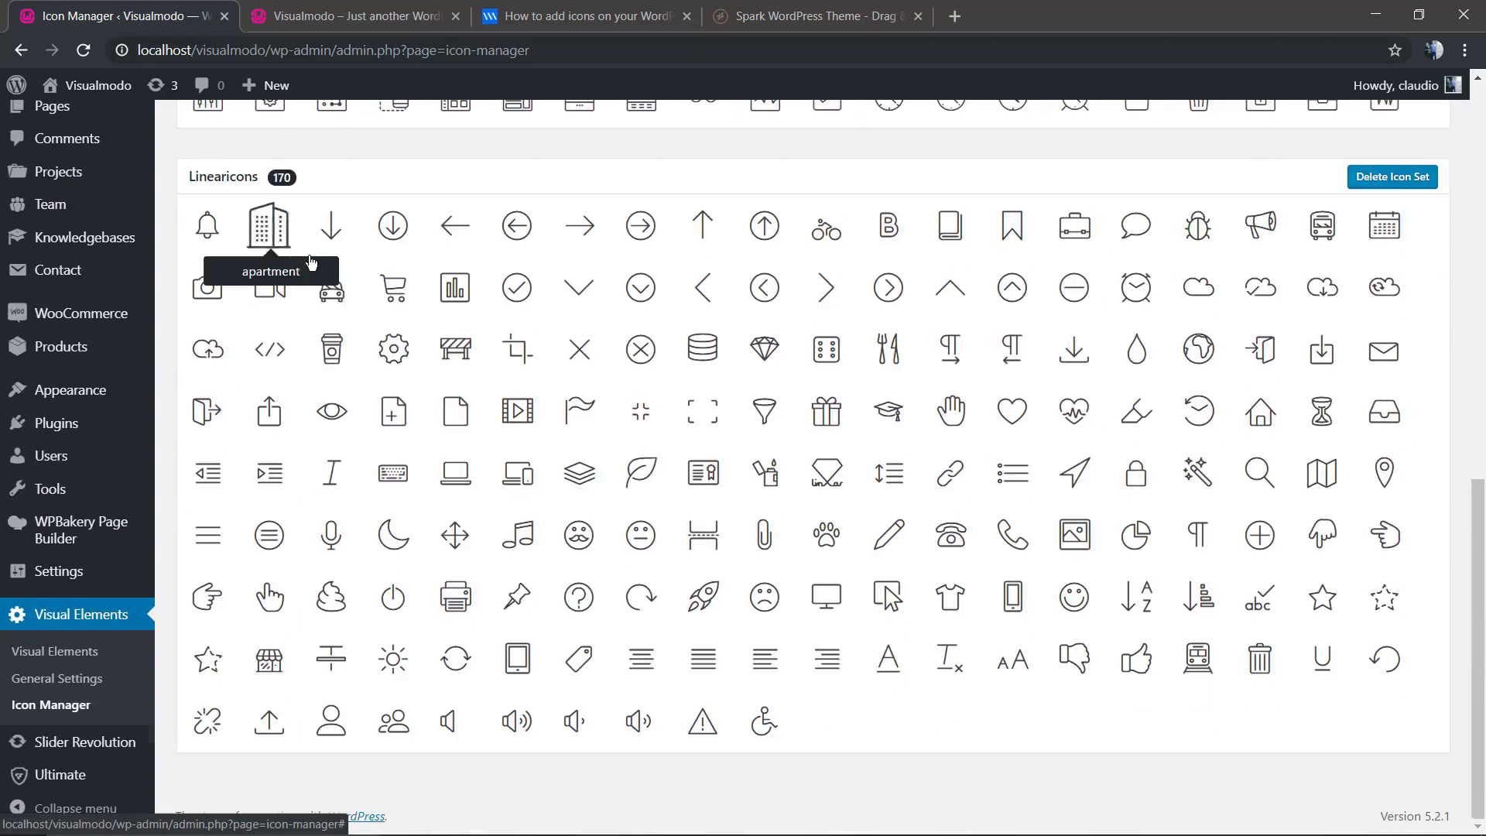
pyautogui.scroll(8, 265, 221)
pyautogui.click(327, 14)
pyautogui.scroll(-10, 360, 346)
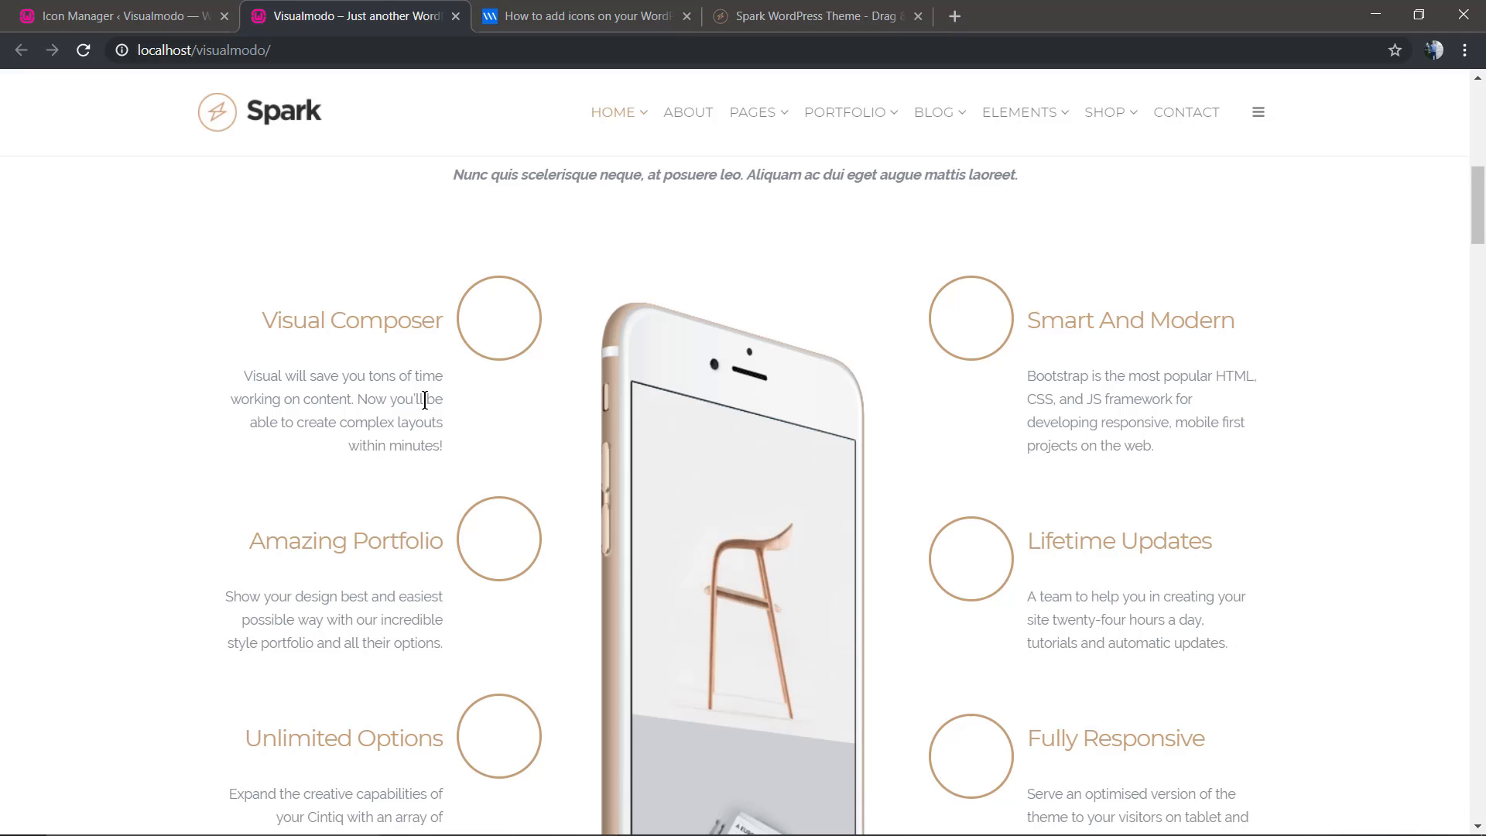
pyautogui.press('F5')
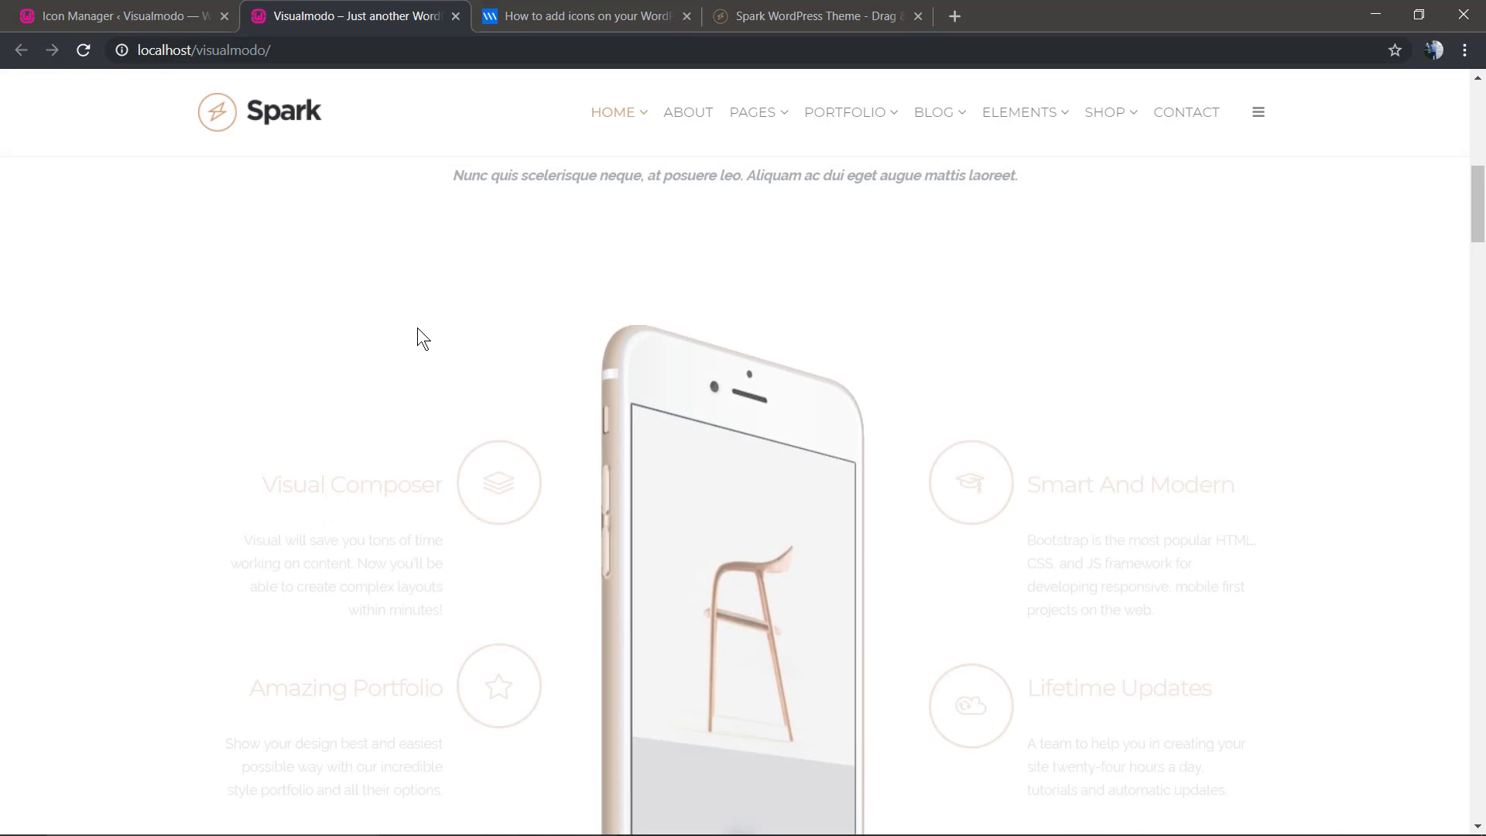
pyautogui.scroll(-4, 967, 341)
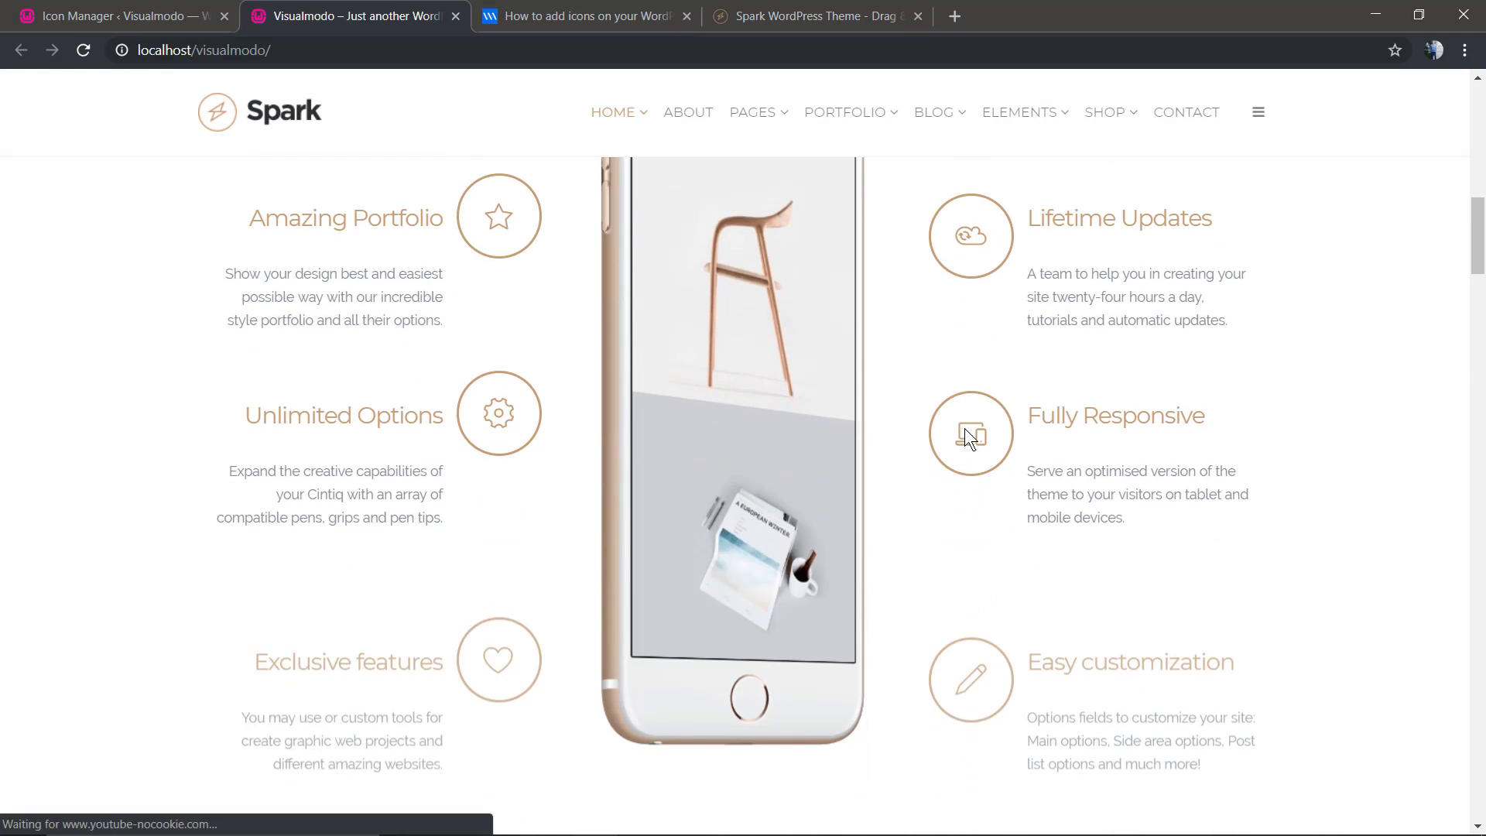
pyautogui.scroll(-2, 966, 438)
pyautogui.scroll(8, 963, 434)
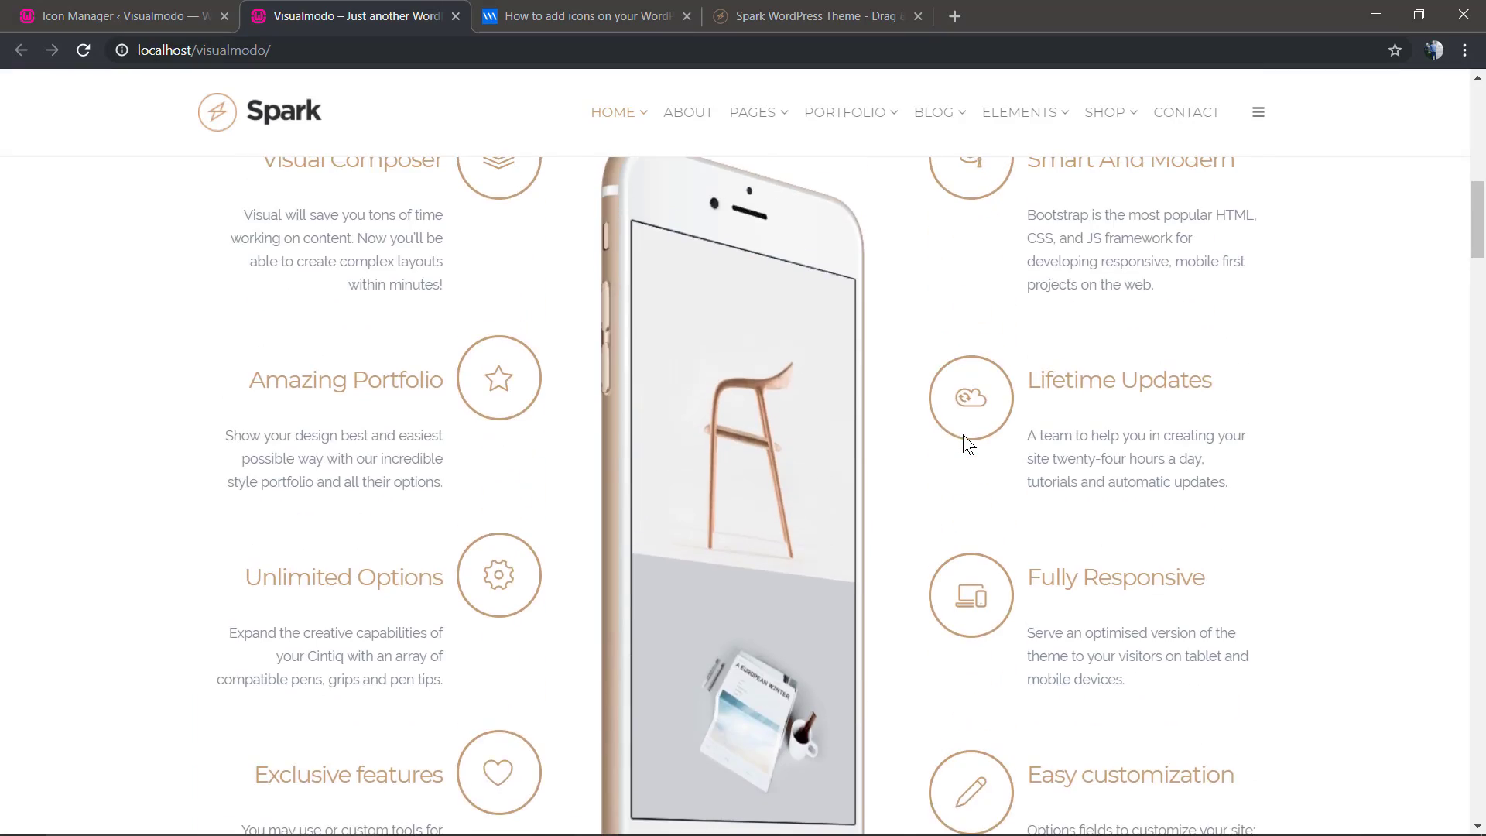
pyautogui.scroll(-6, 963, 434)
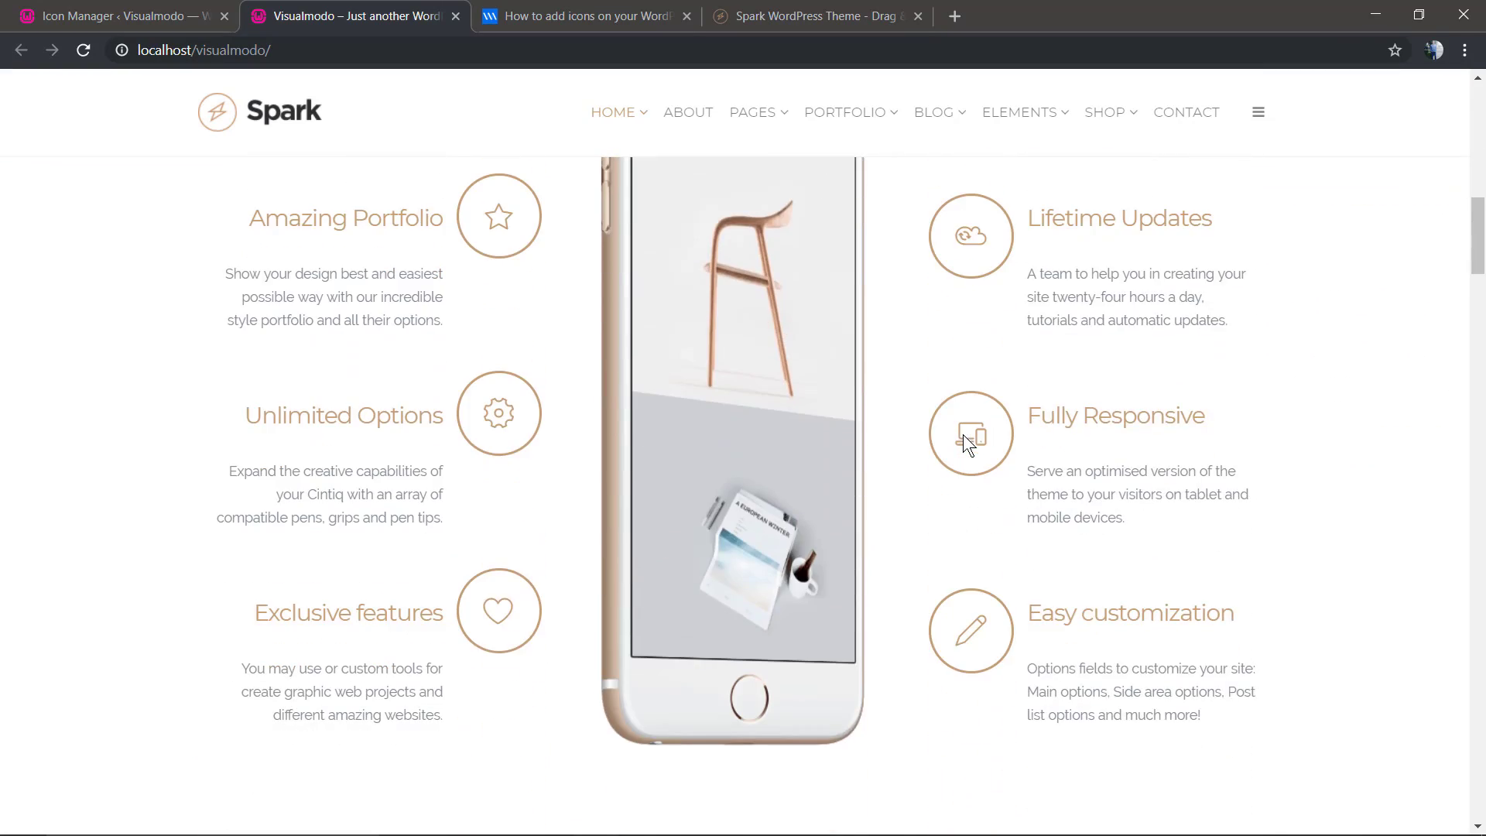
pyautogui.scroll(8, 962, 434)
pyautogui.scroll(5, 962, 434)
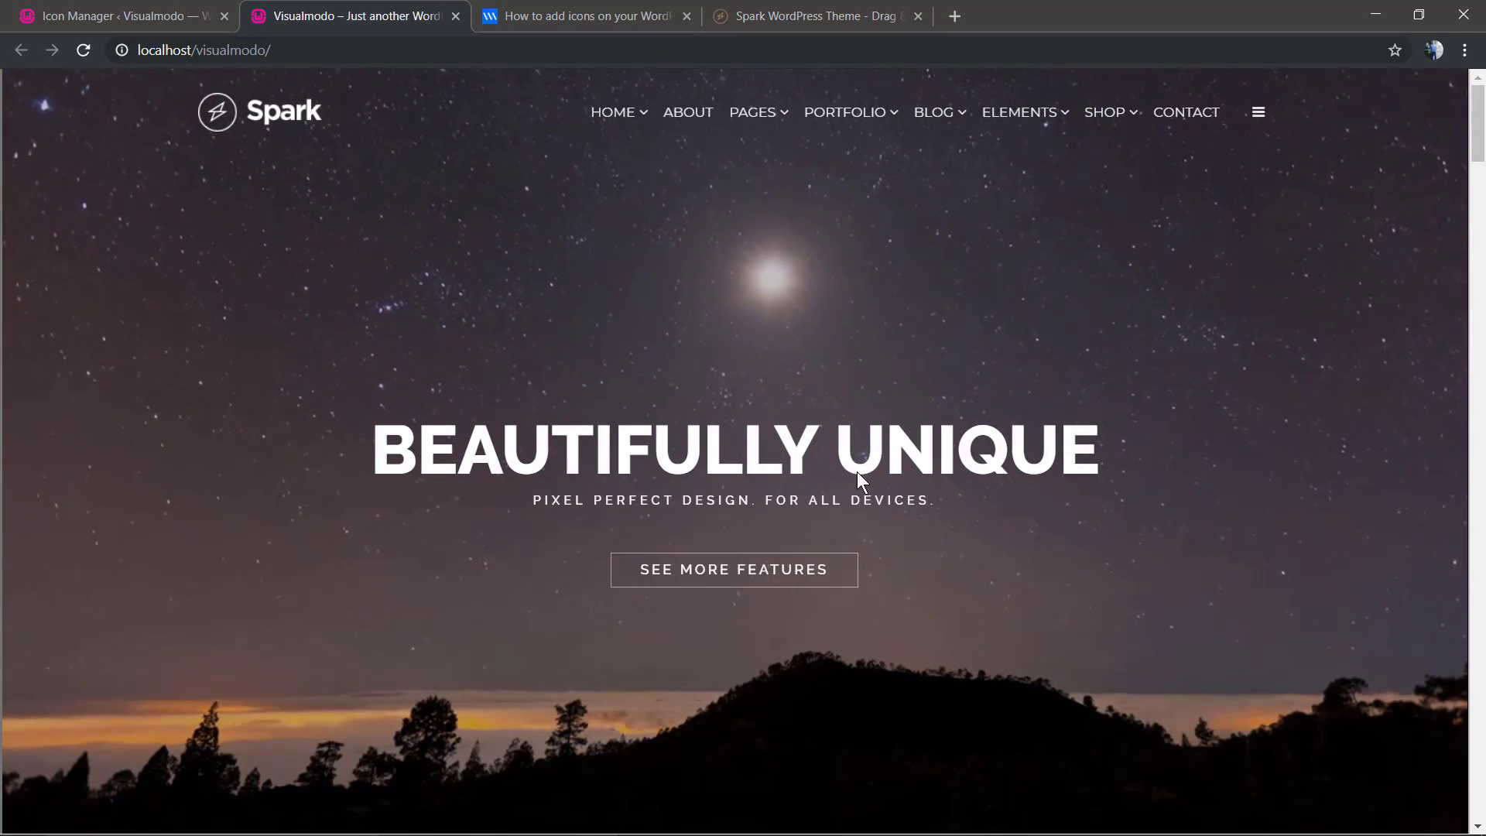
pyautogui.scroll(-8, 801, 429)
pyautogui.scroll(-3, 452, 388)
pyautogui.scroll(5, 444, 387)
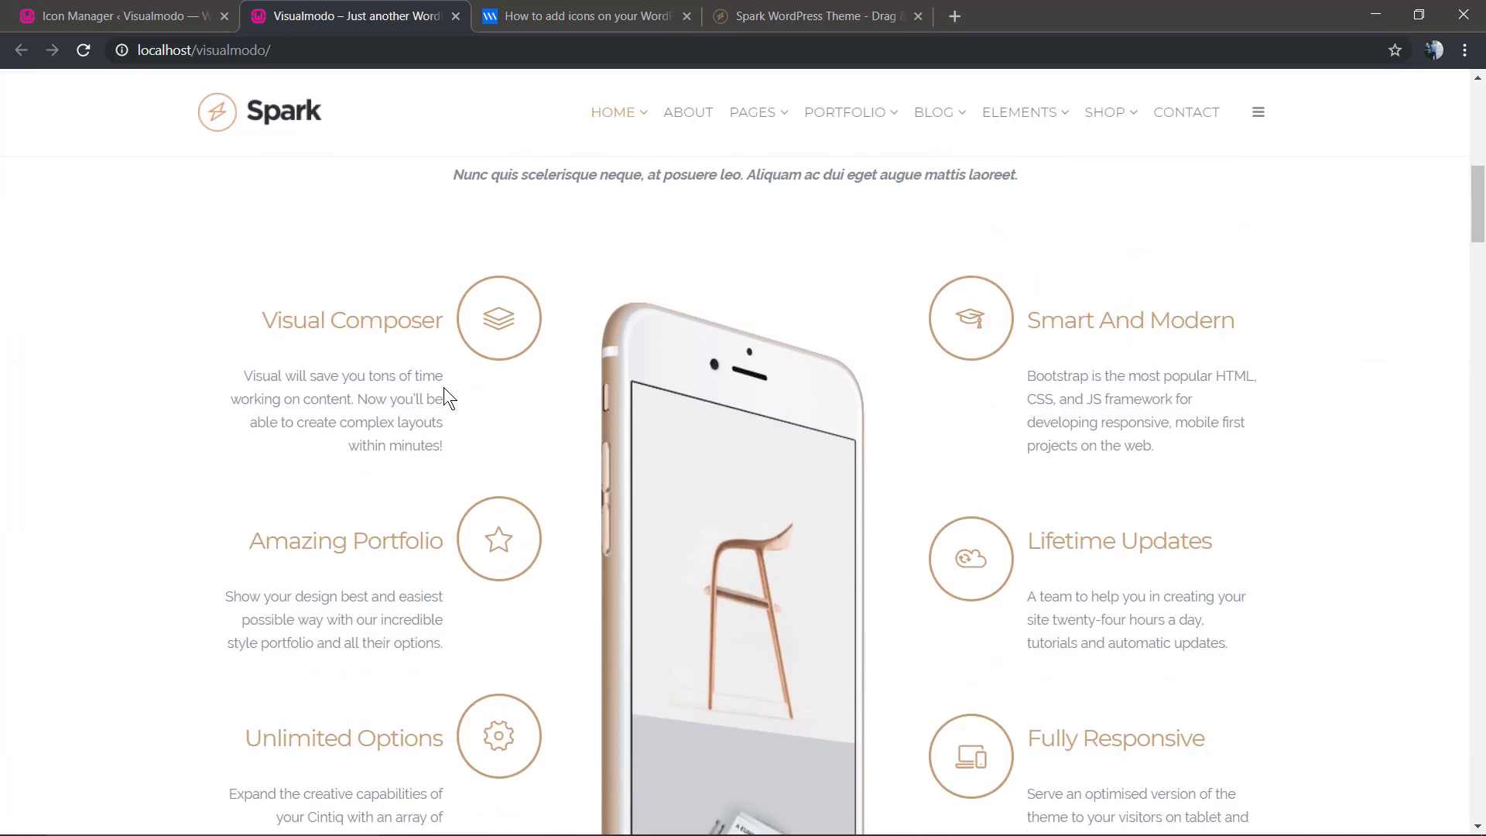
pyautogui.scroll(-2, 444, 387)
pyautogui.scroll(5, 444, 387)
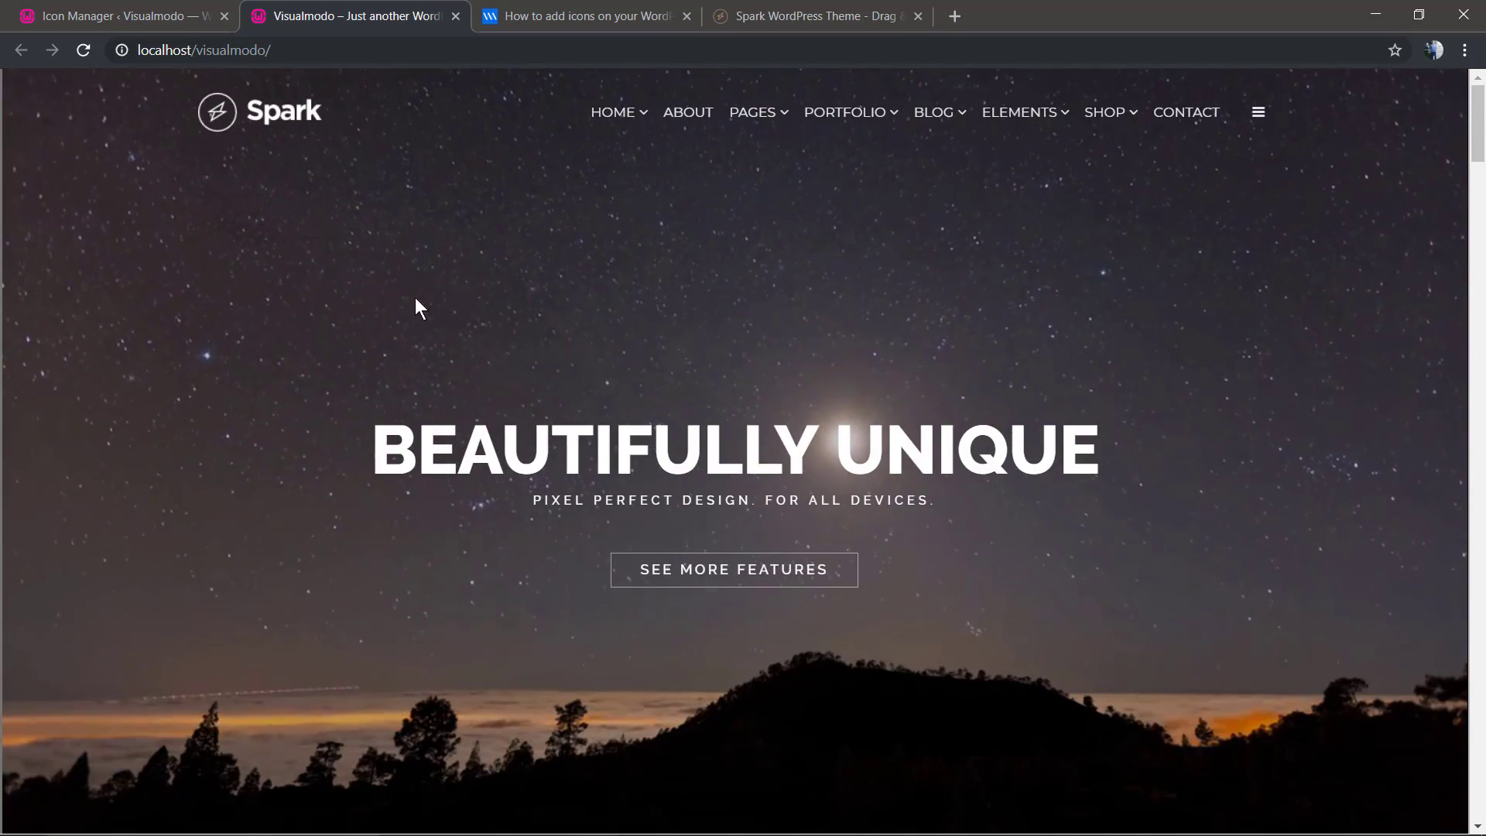
pyautogui.click(124, 15)
pyautogui.scroll(3, 95, 316)
pyautogui.moveTo(66, 275)
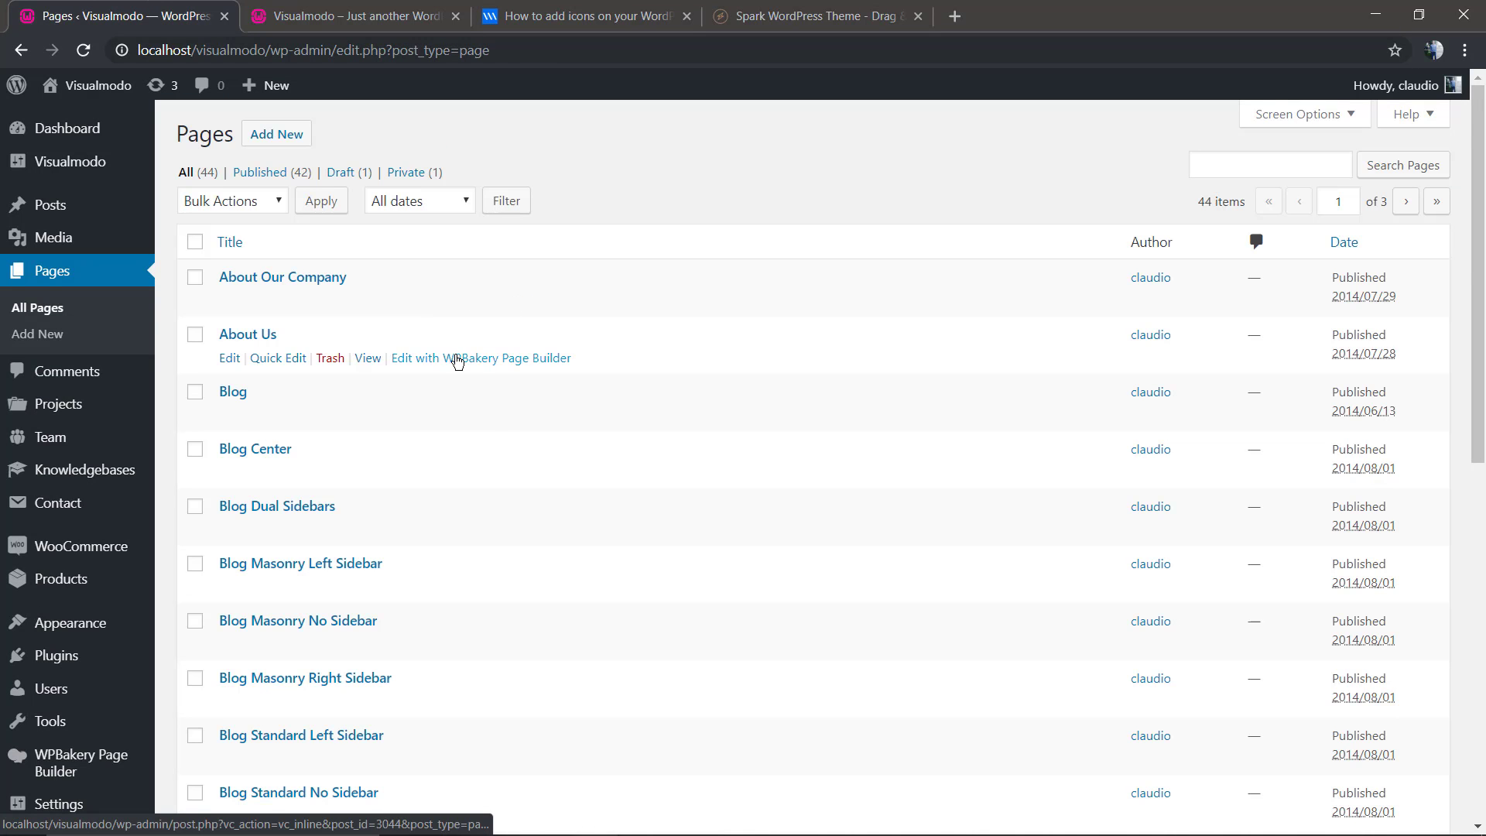
# - Open the Home page from All Pages in the WPBakery Frontend Editor
pyautogui.scroll(-6, 418, 340)
pyautogui.scroll(-3, 434, 387)
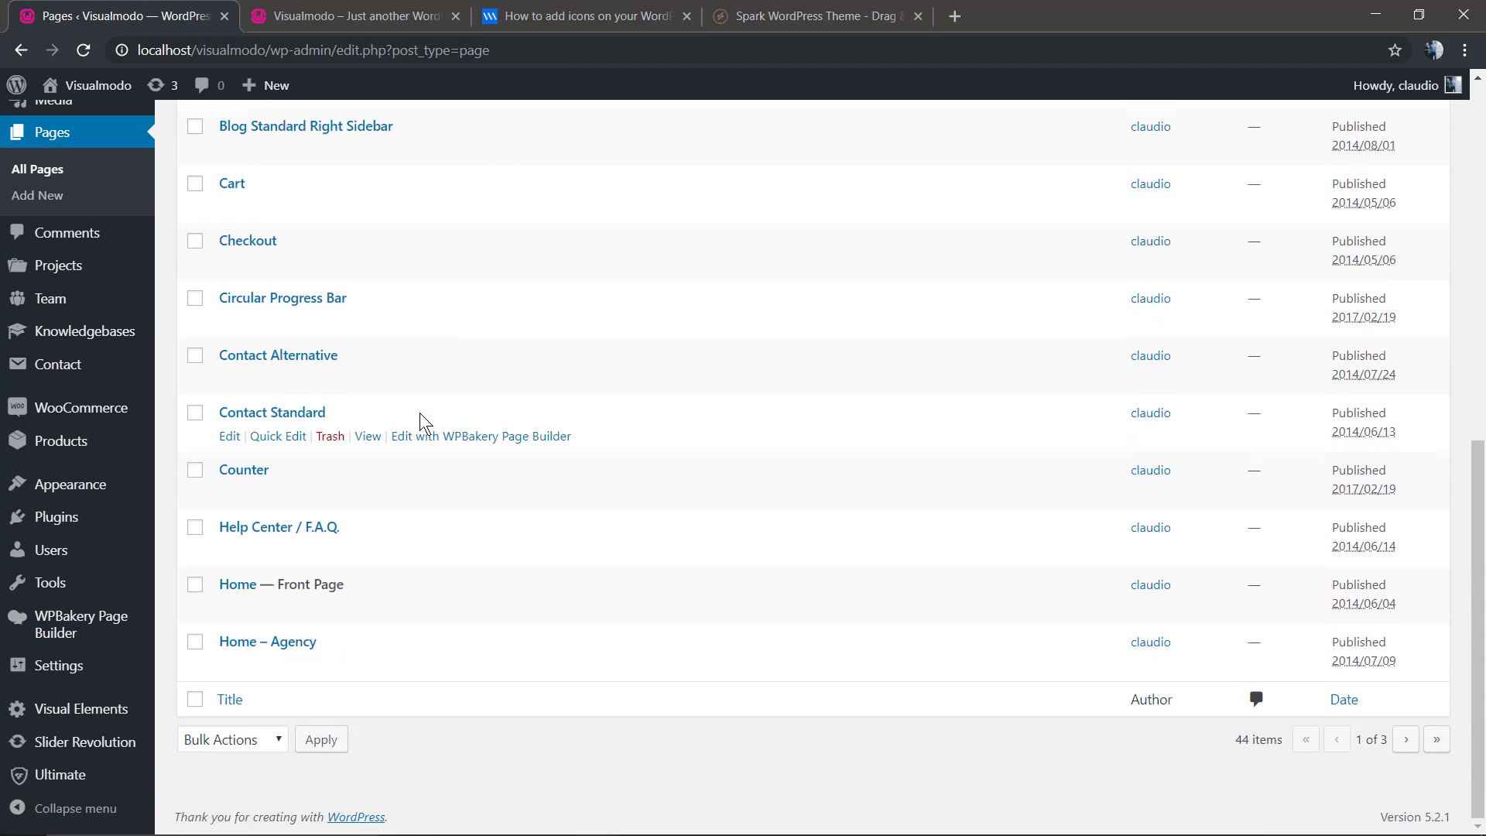
pyautogui.click(229, 586)
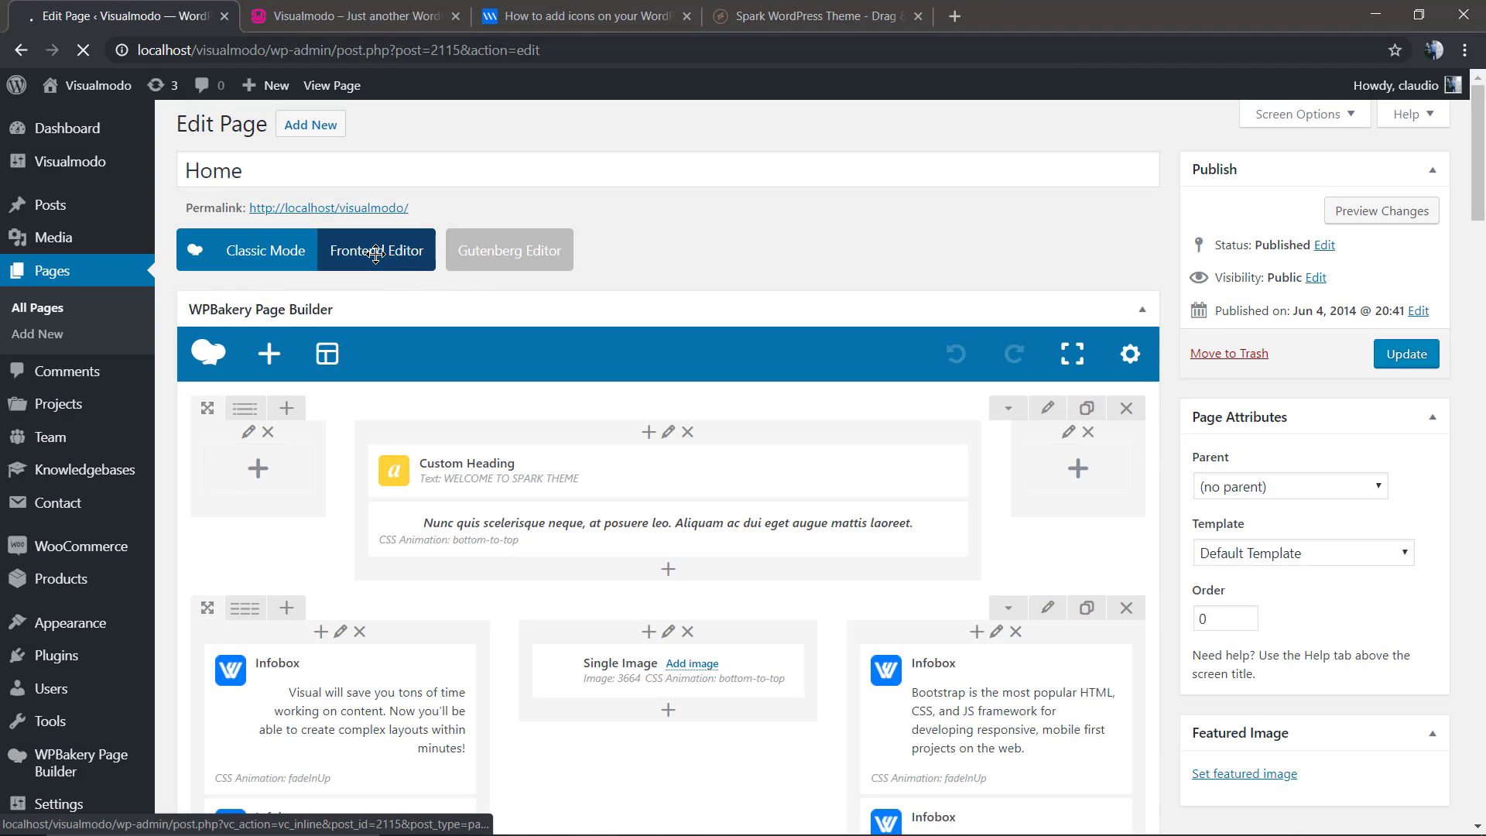
pyautogui.click(378, 261)
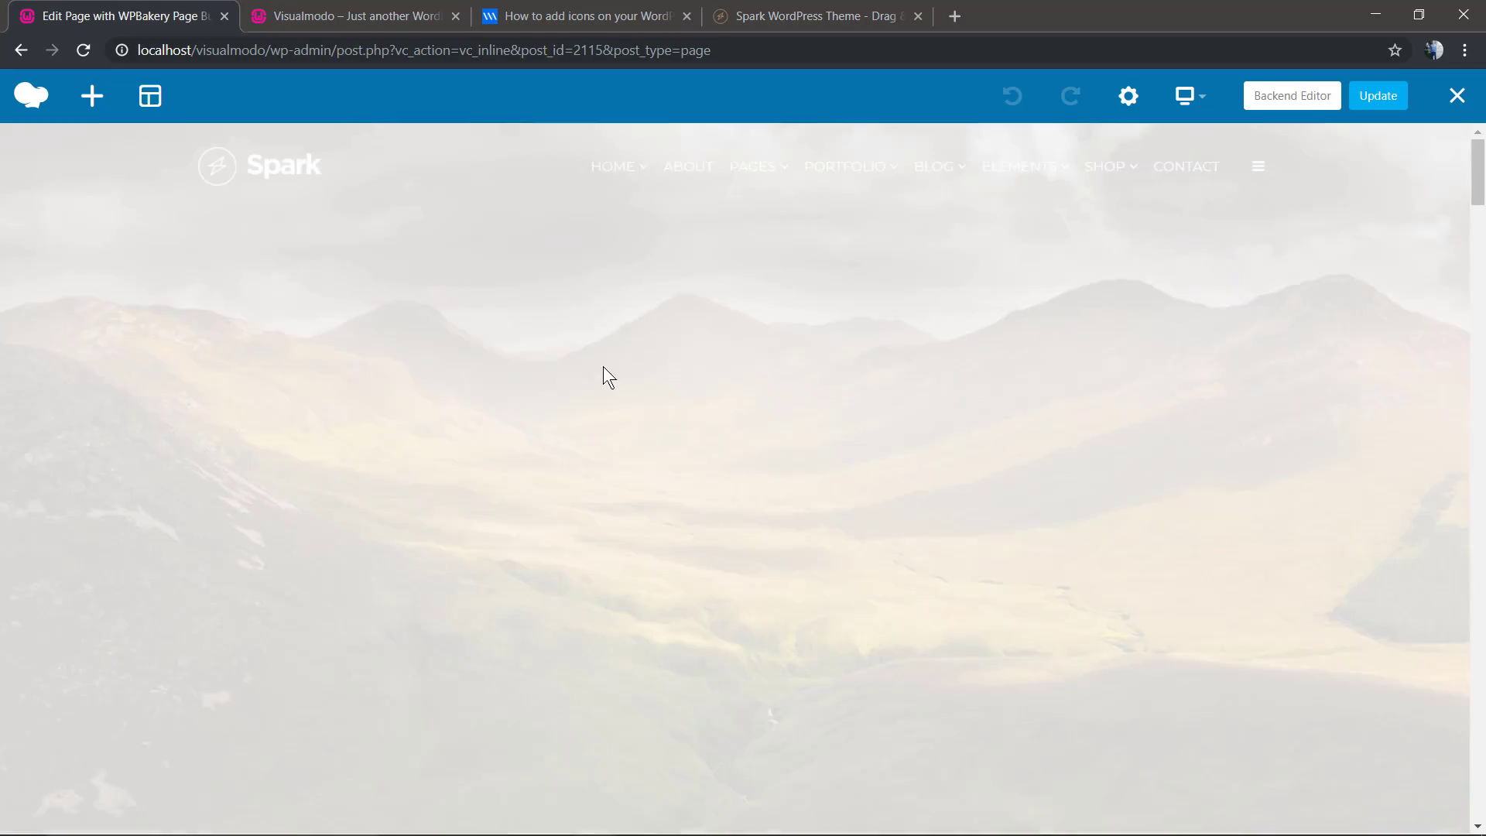
# - Open the infobox's Icon settings and try the hand icon
pyautogui.scroll(-9, 579, 368)
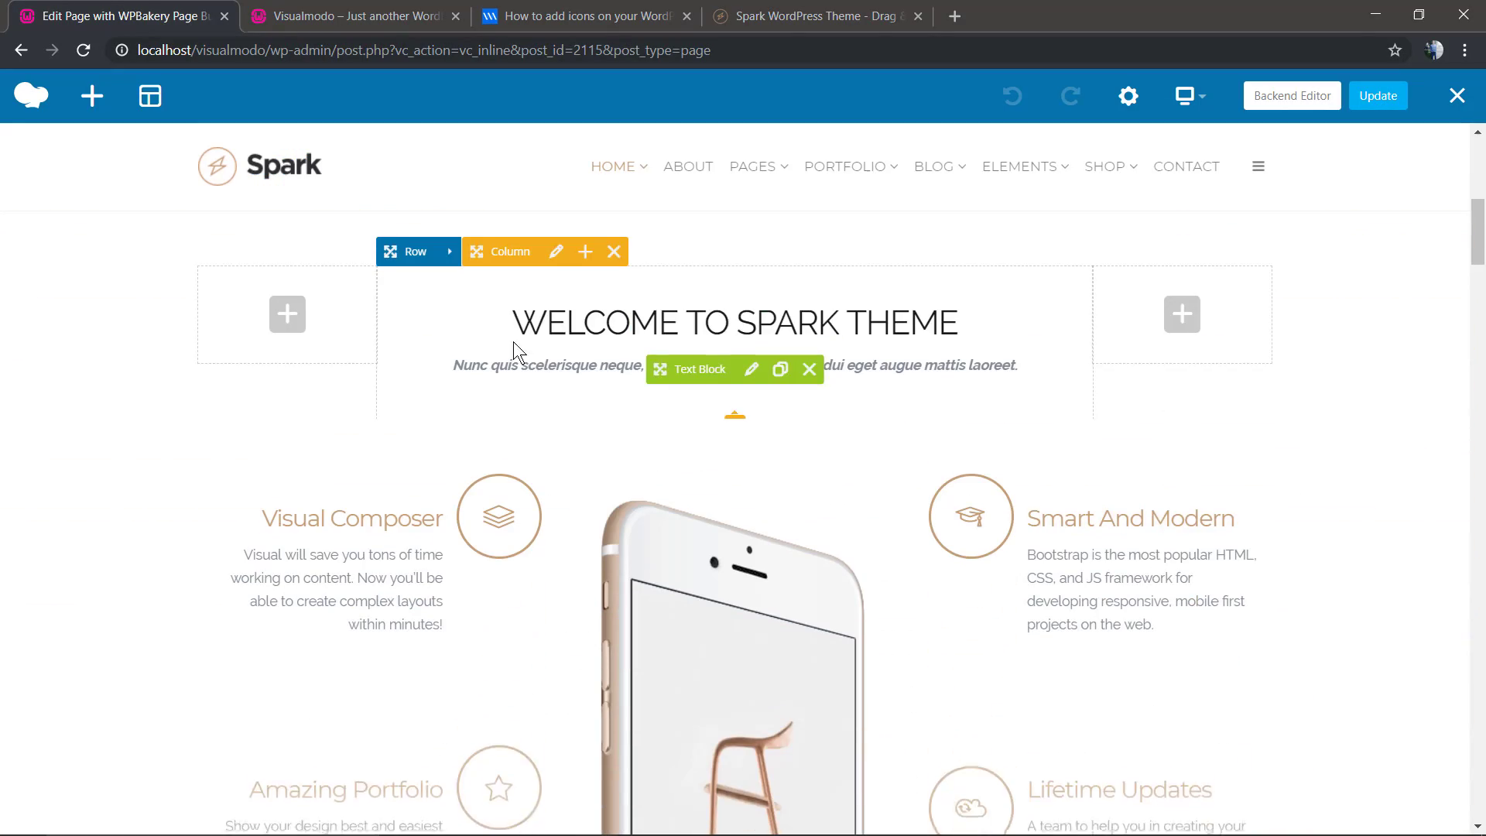
pyautogui.scroll(2, 363, 400)
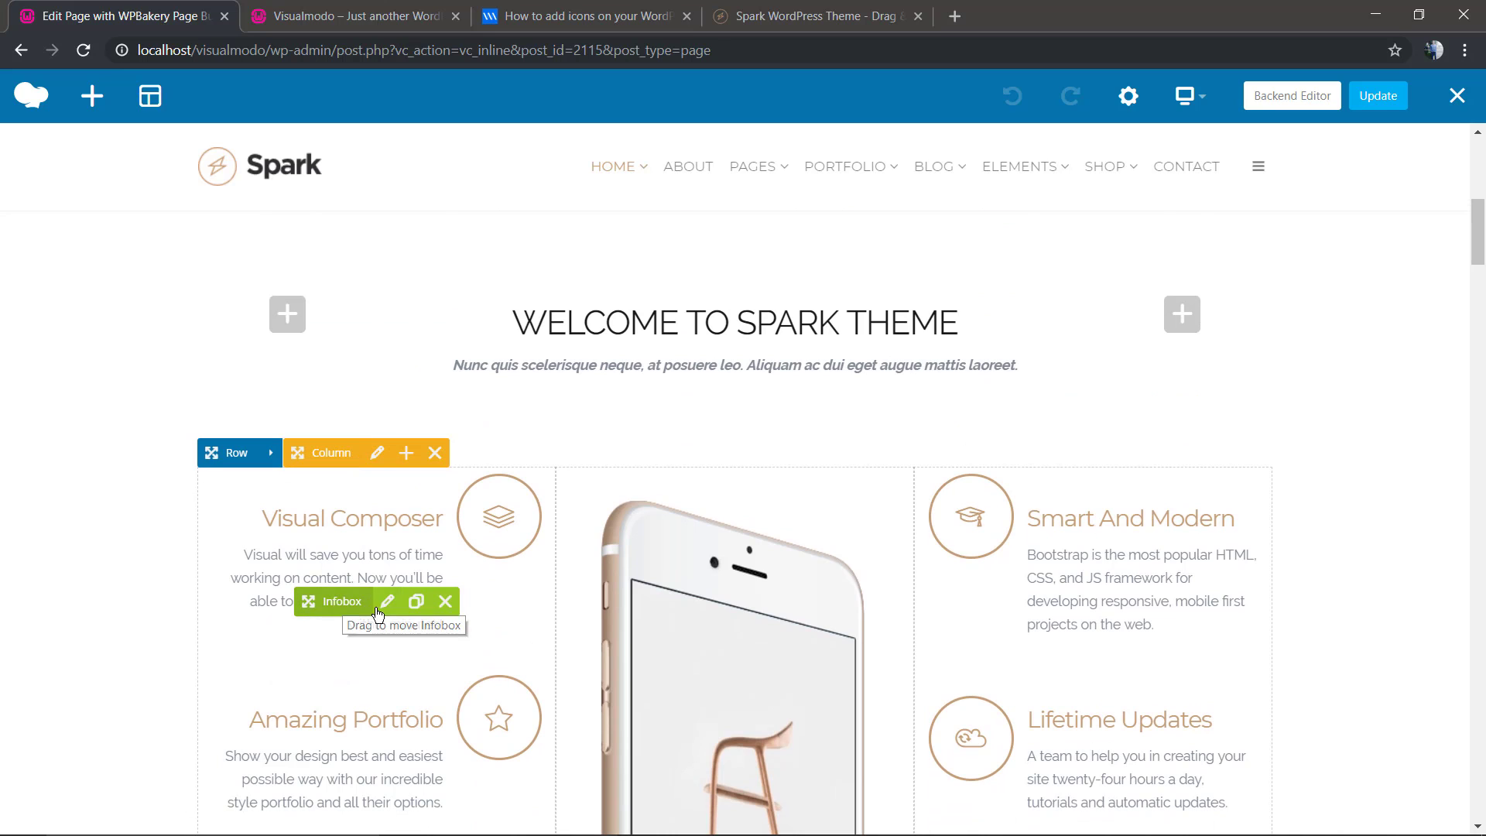
pyautogui.click(387, 611)
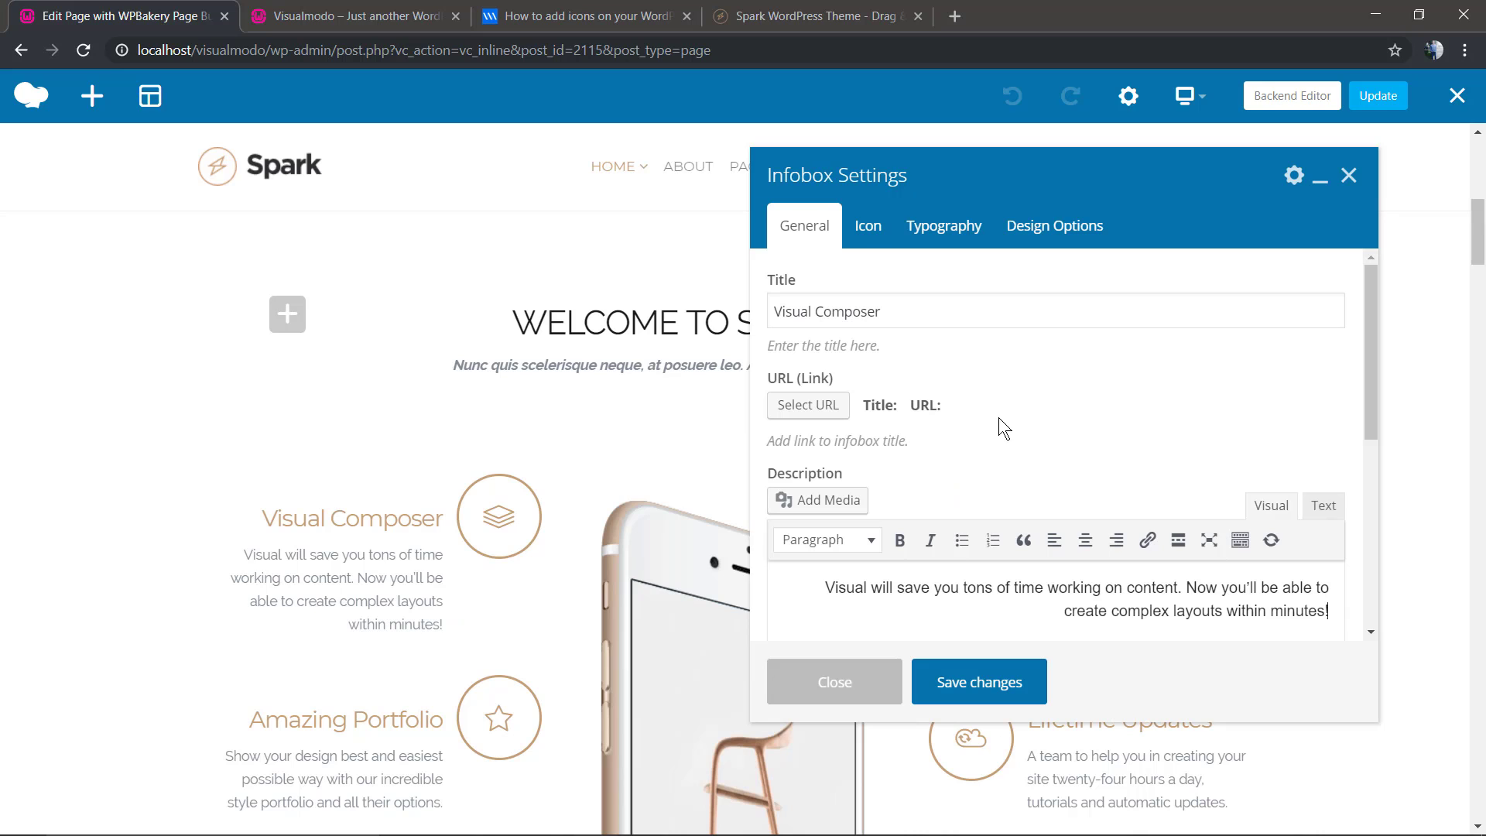
pyautogui.click(868, 229)
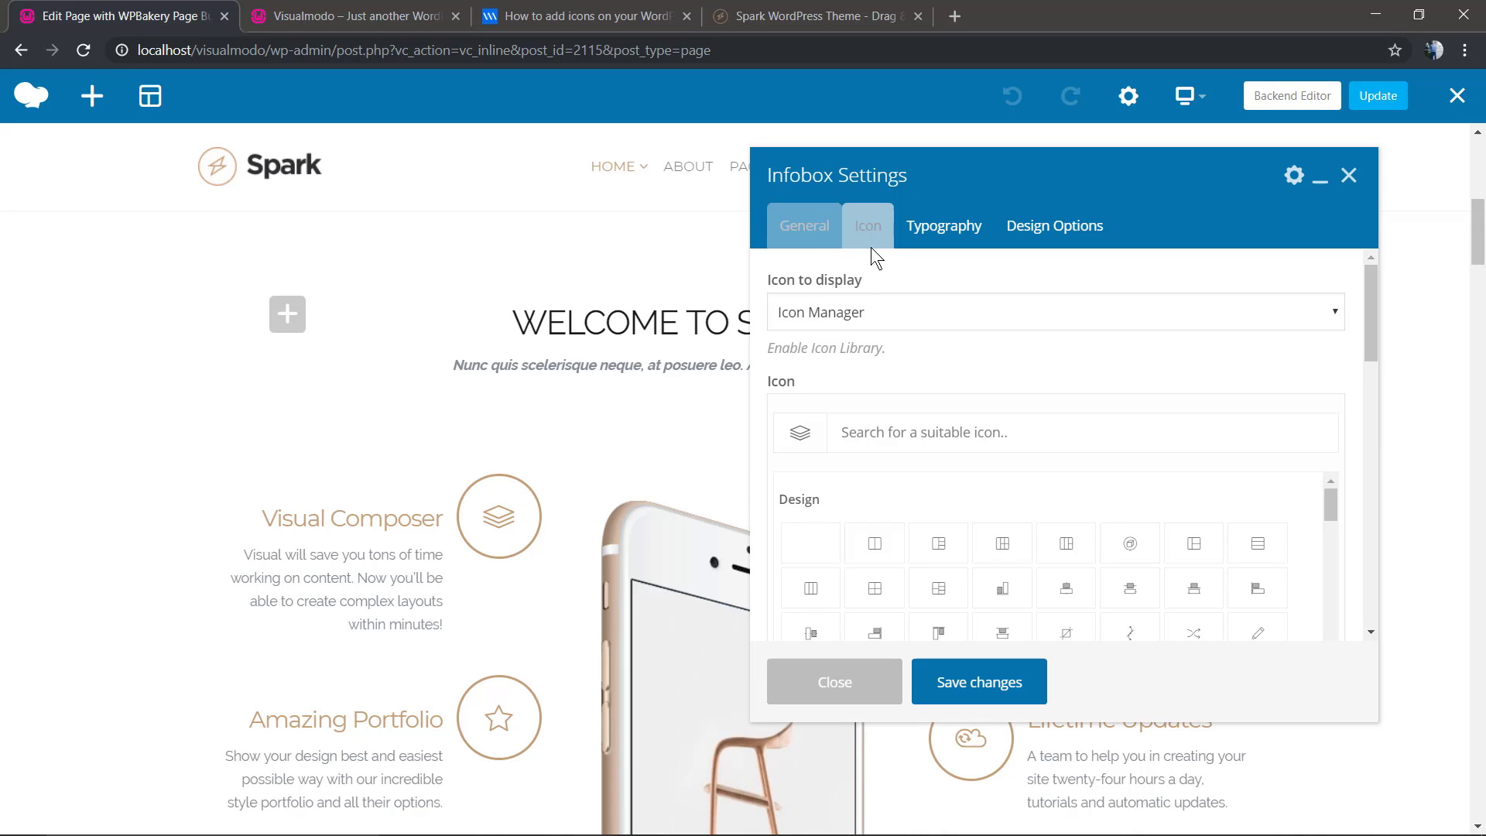
pyautogui.scroll(-10, 1006, 519)
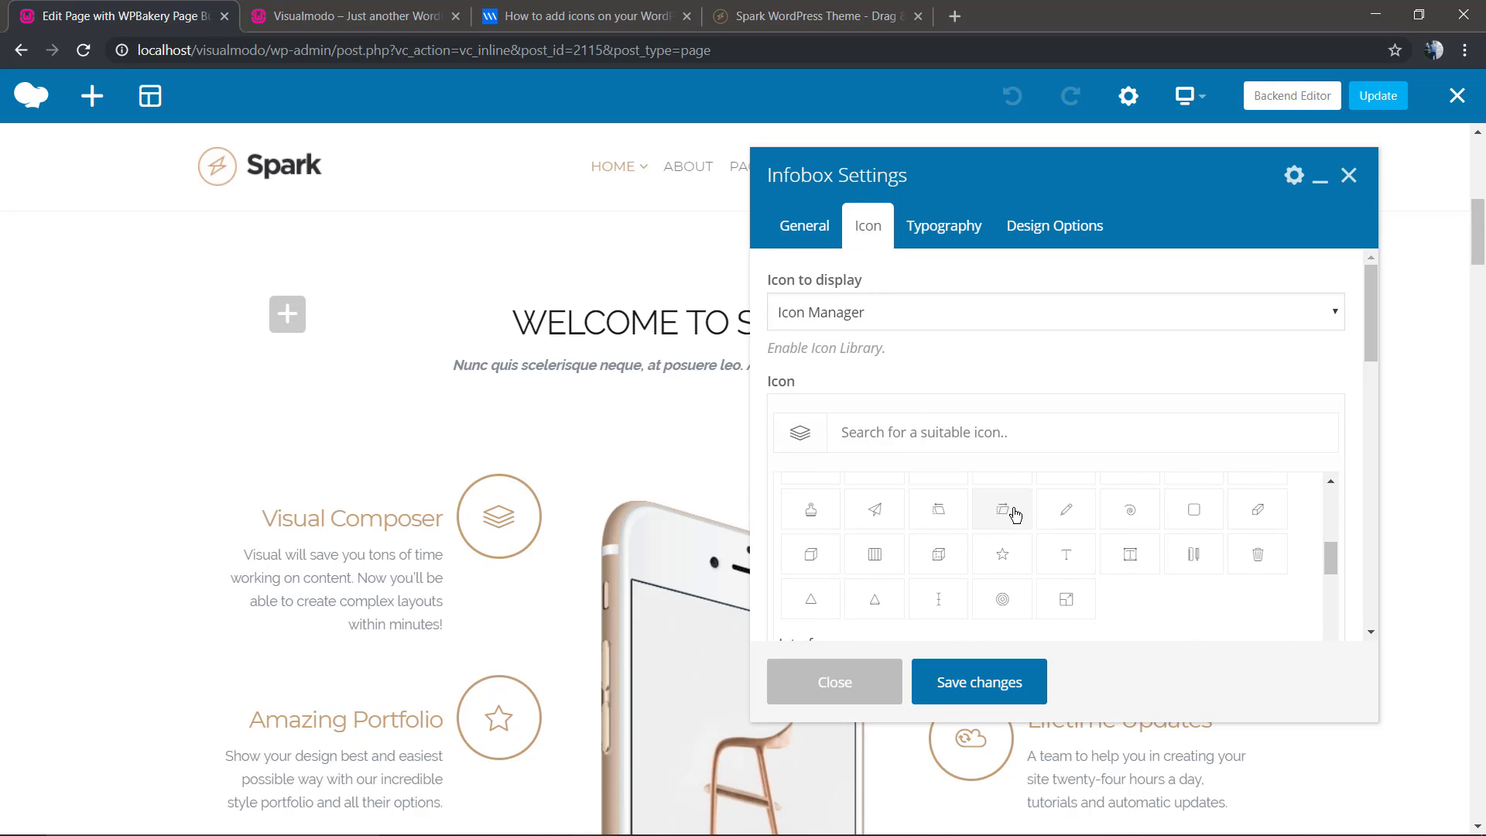
pyautogui.scroll(-8, 1010, 508)
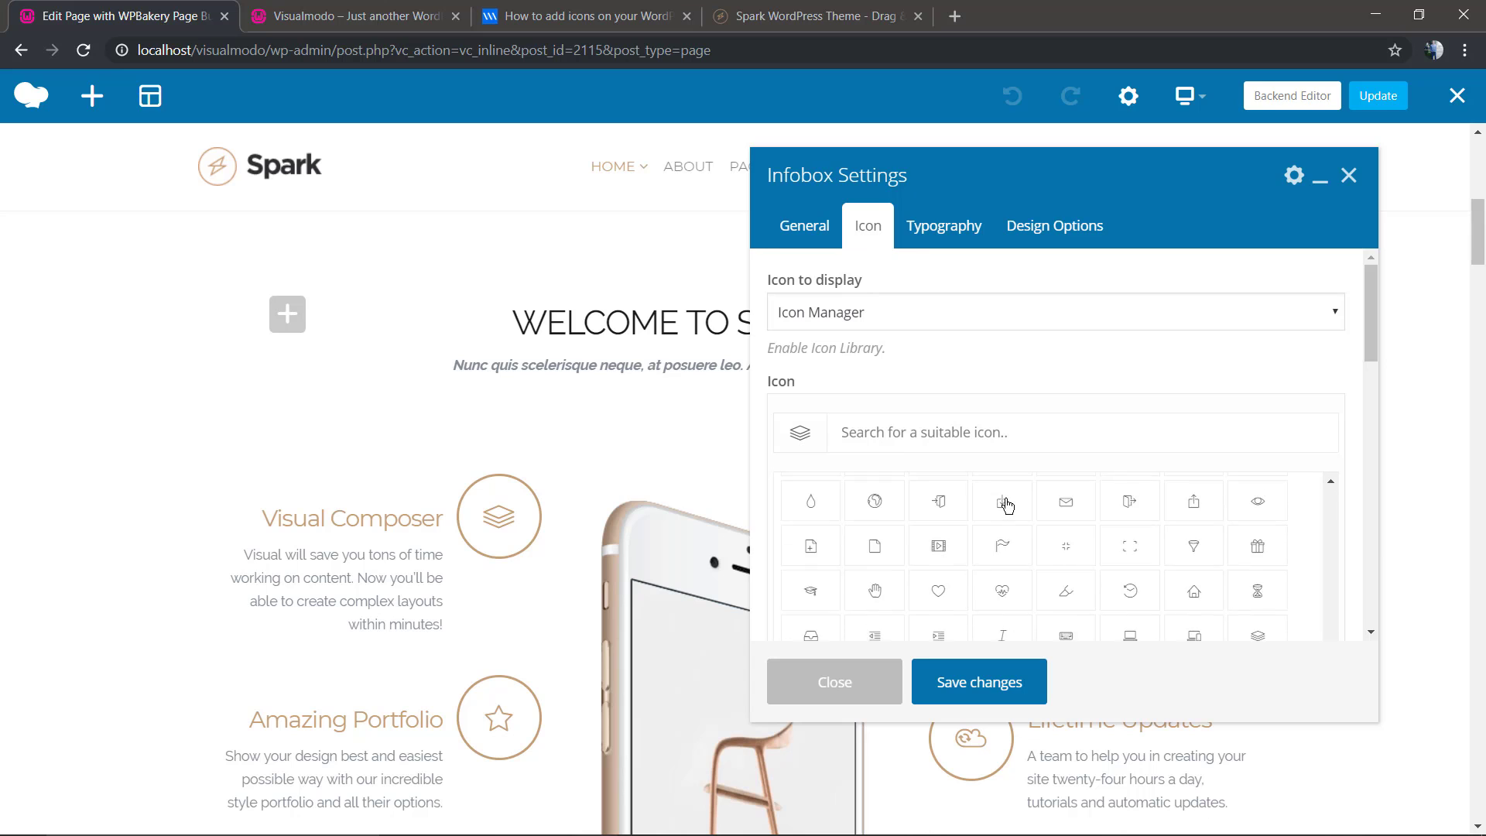
pyautogui.click(939, 534)
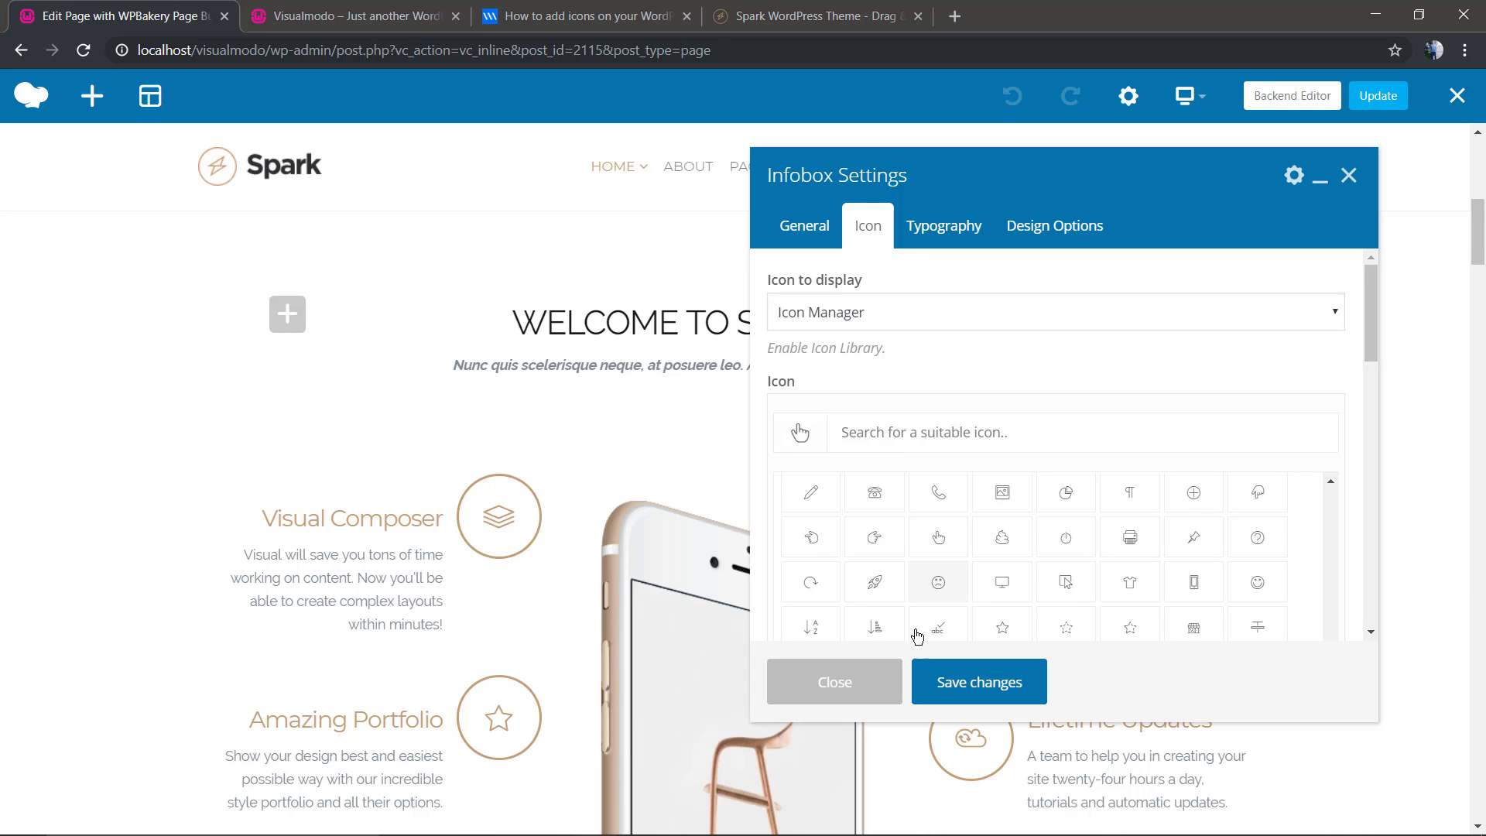
pyautogui.click(972, 686)
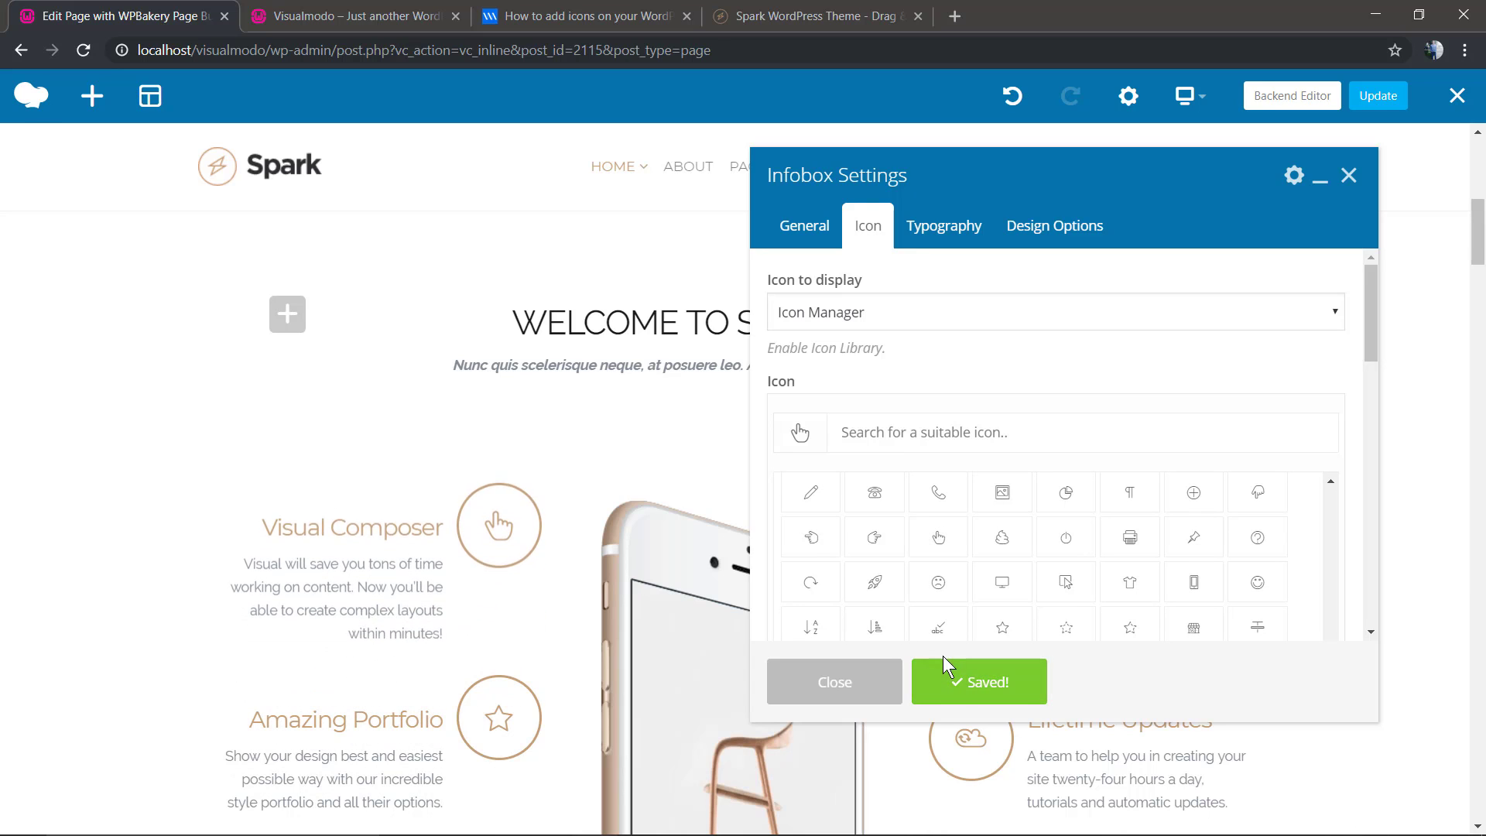
# - Try the pencil icon and then the phone icon on the infobox
pyautogui.click(813, 497)
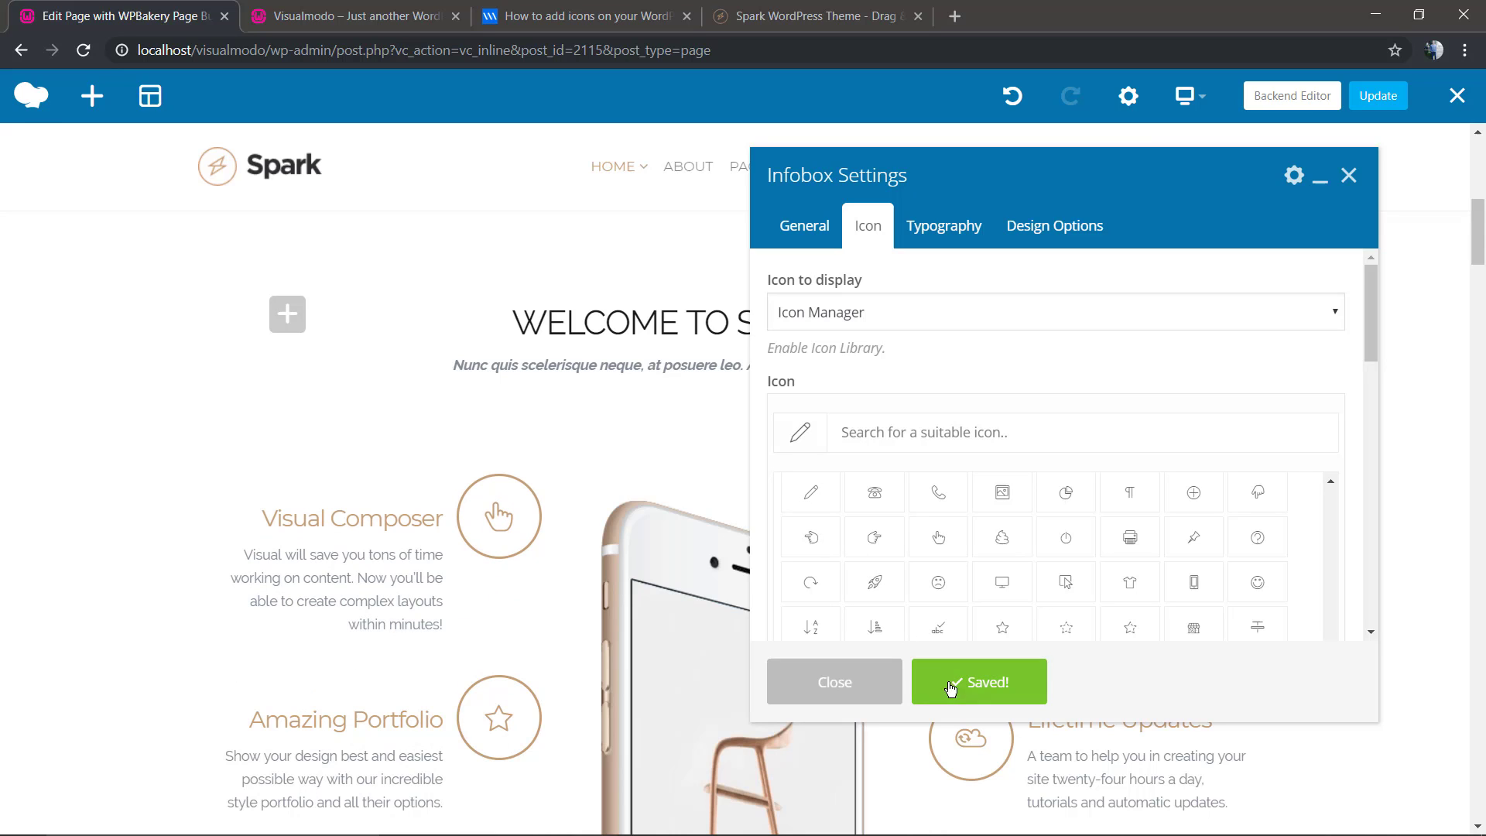
pyautogui.click(963, 695)
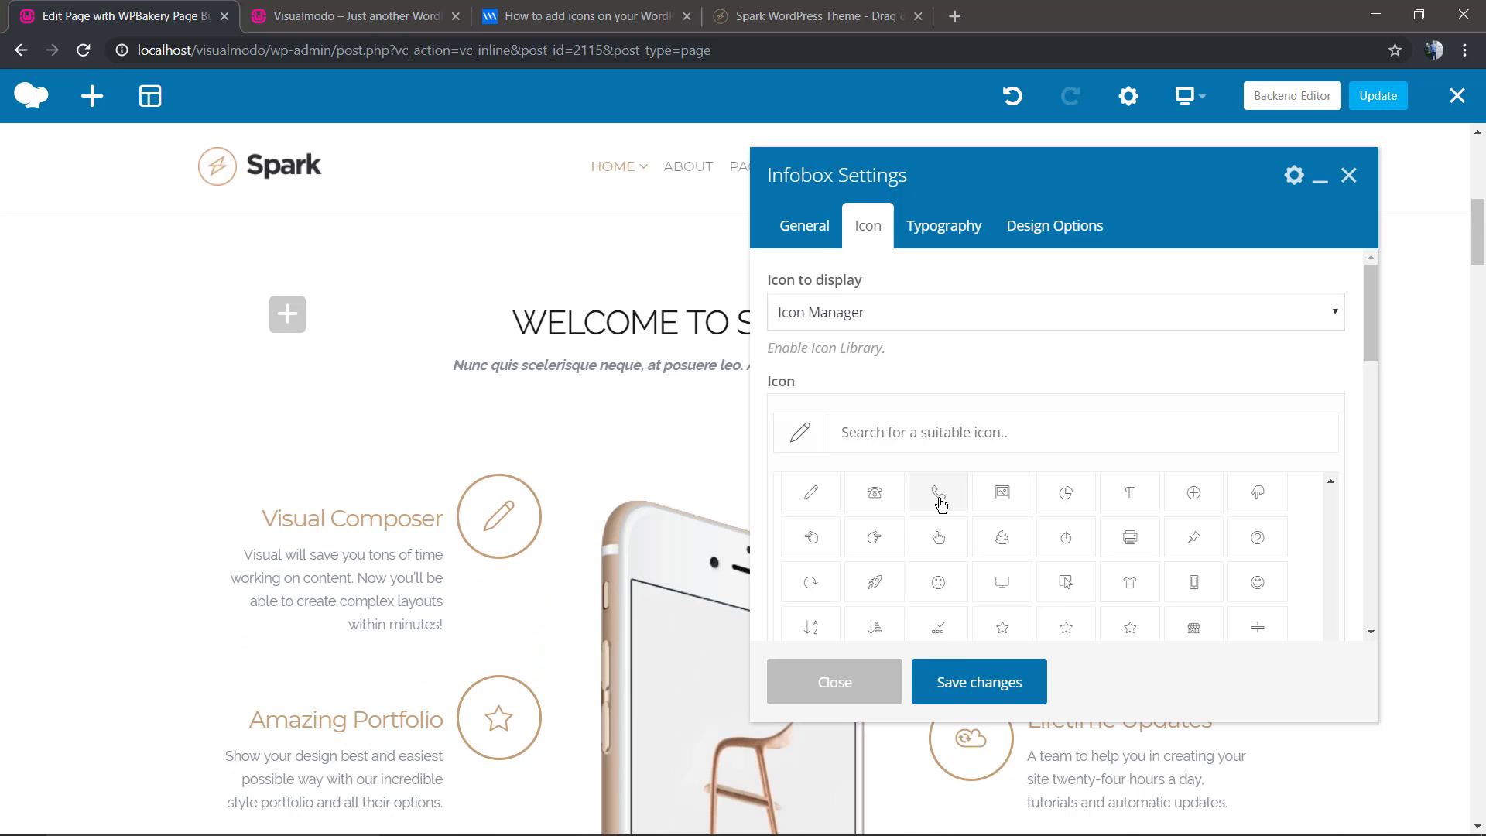
pyautogui.click(939, 501)
pyautogui.click(956, 678)
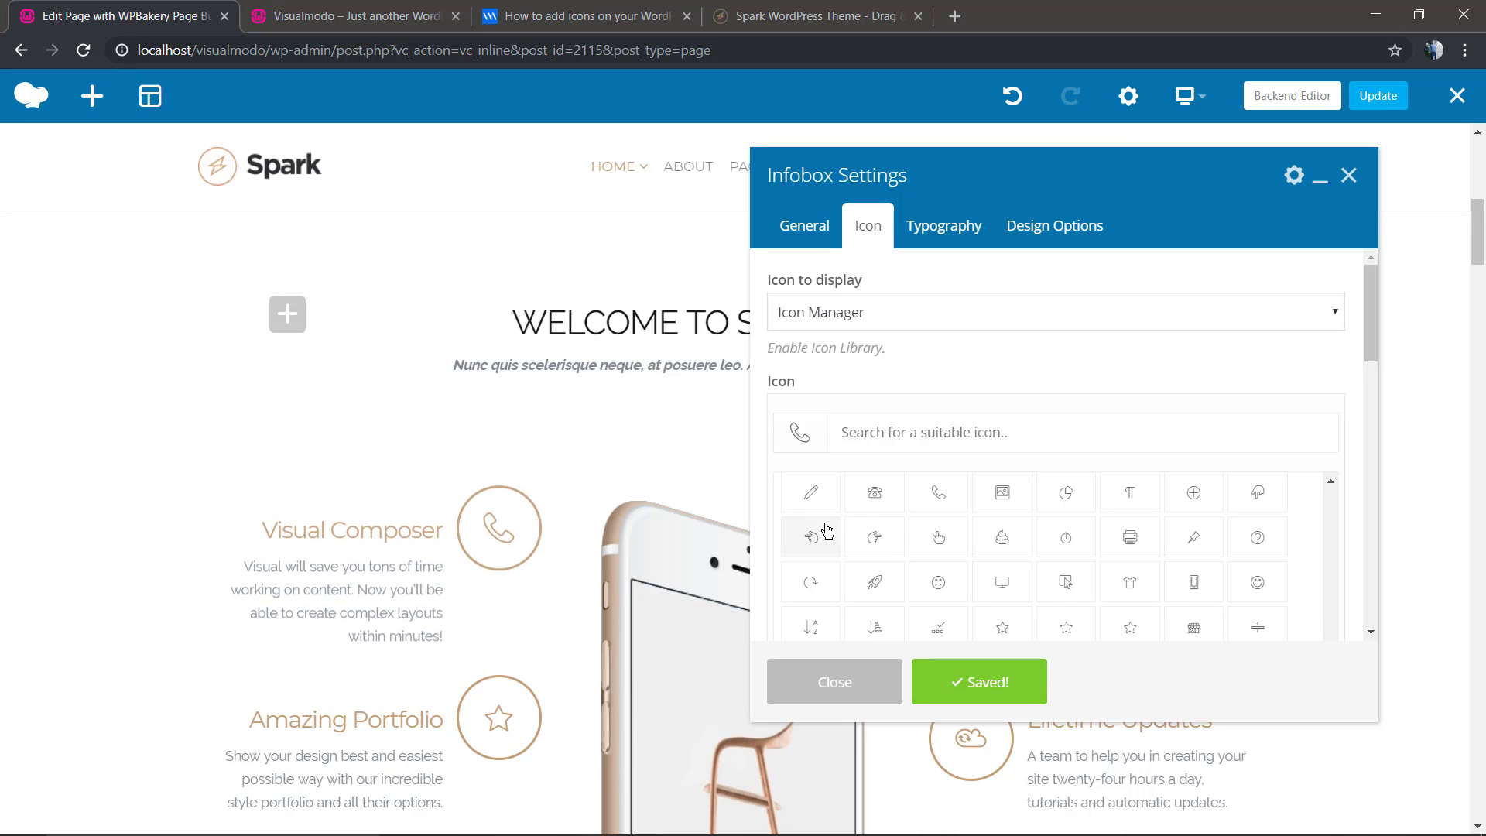
# - Reposition and enlarge the settings panel, then apply the magic wand icon
pyautogui.scroll(2, 835, 526)
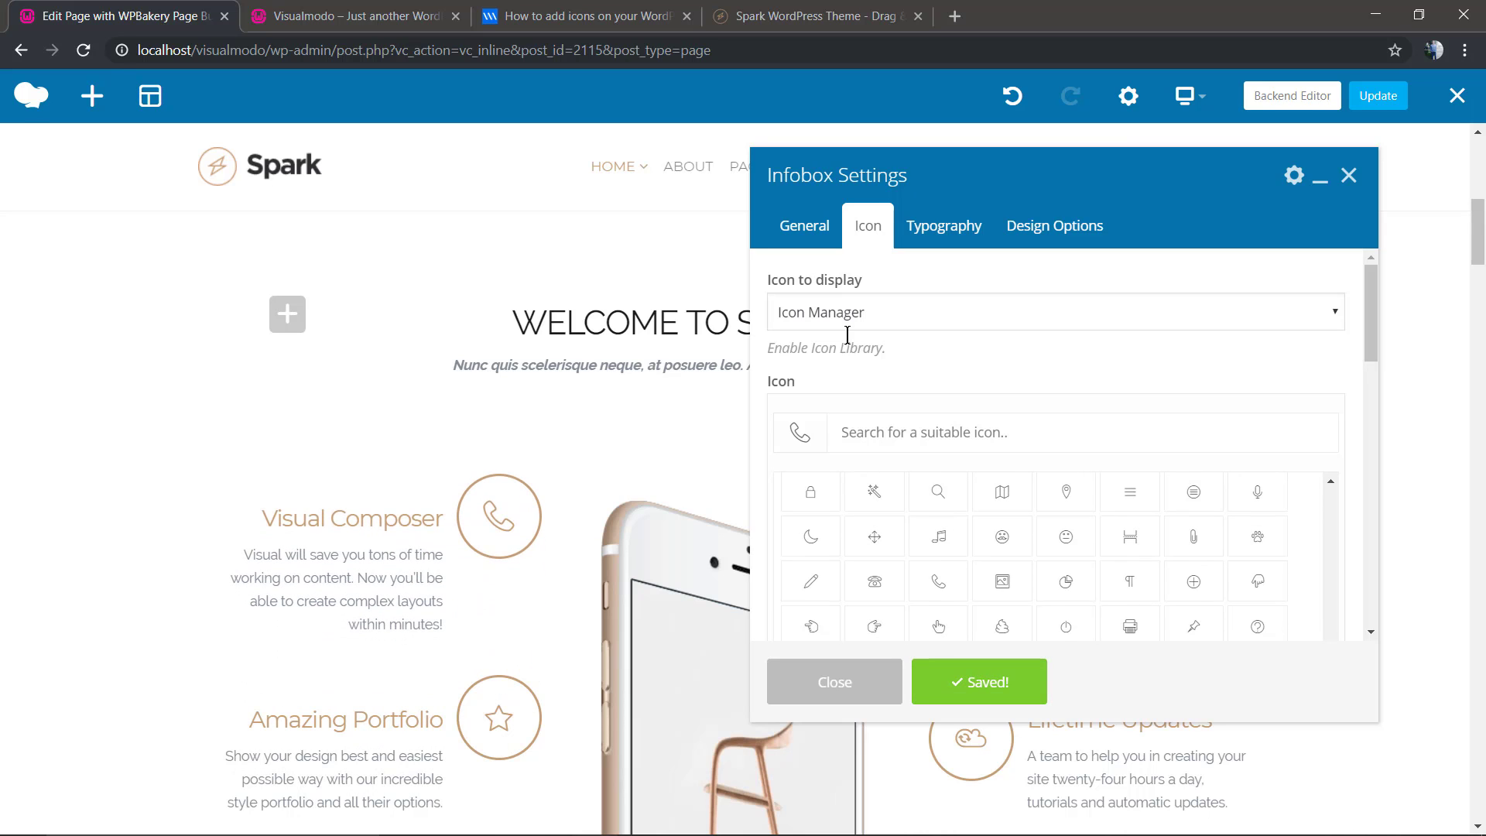
pyautogui.moveTo(864, 178); pyautogui.dragTo(801, 220)
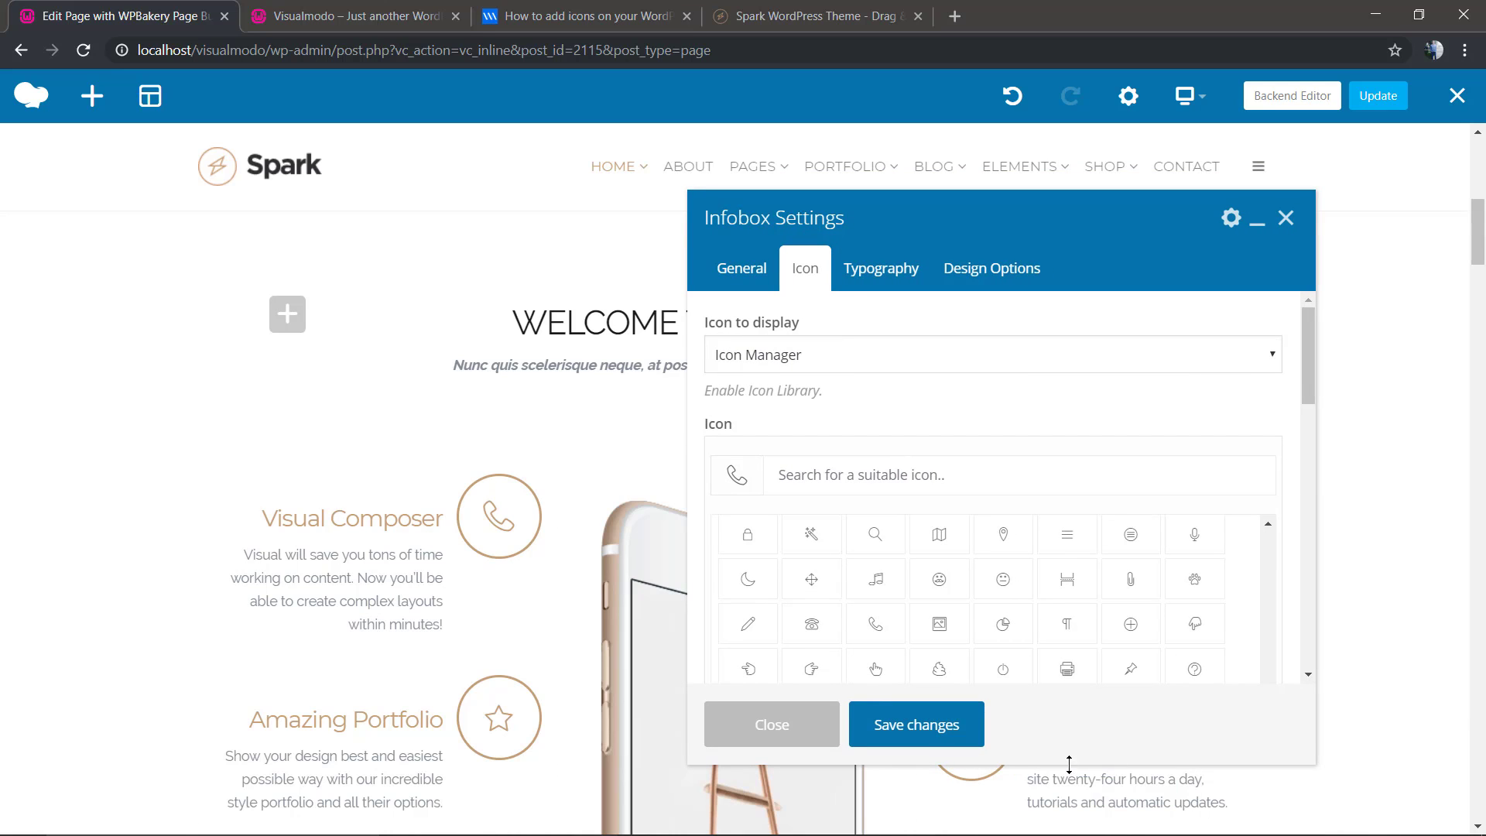
pyautogui.moveTo(1068, 765); pyautogui.dragTo(1069, 828)
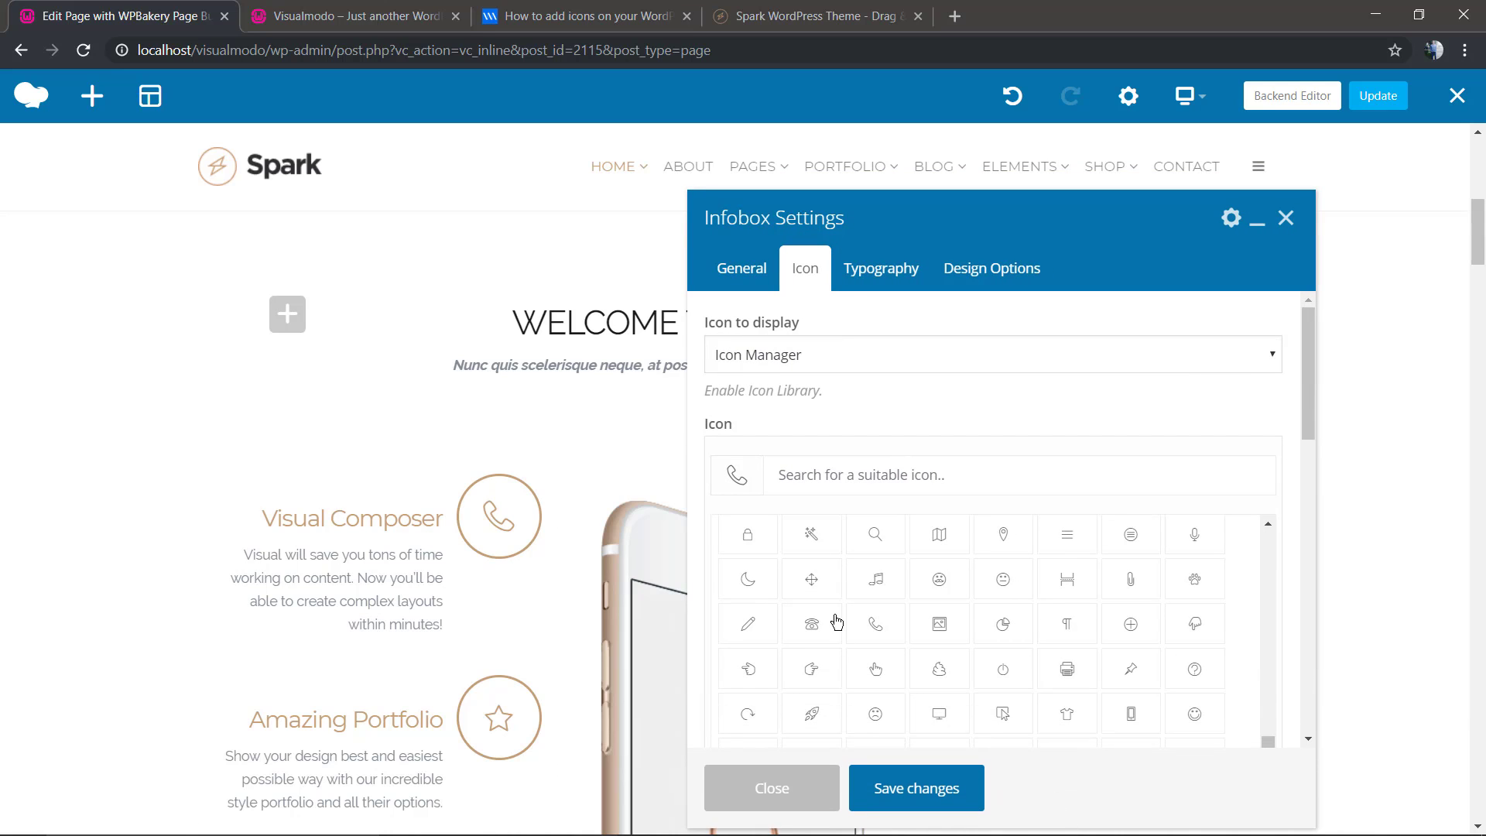
pyautogui.click(810, 535)
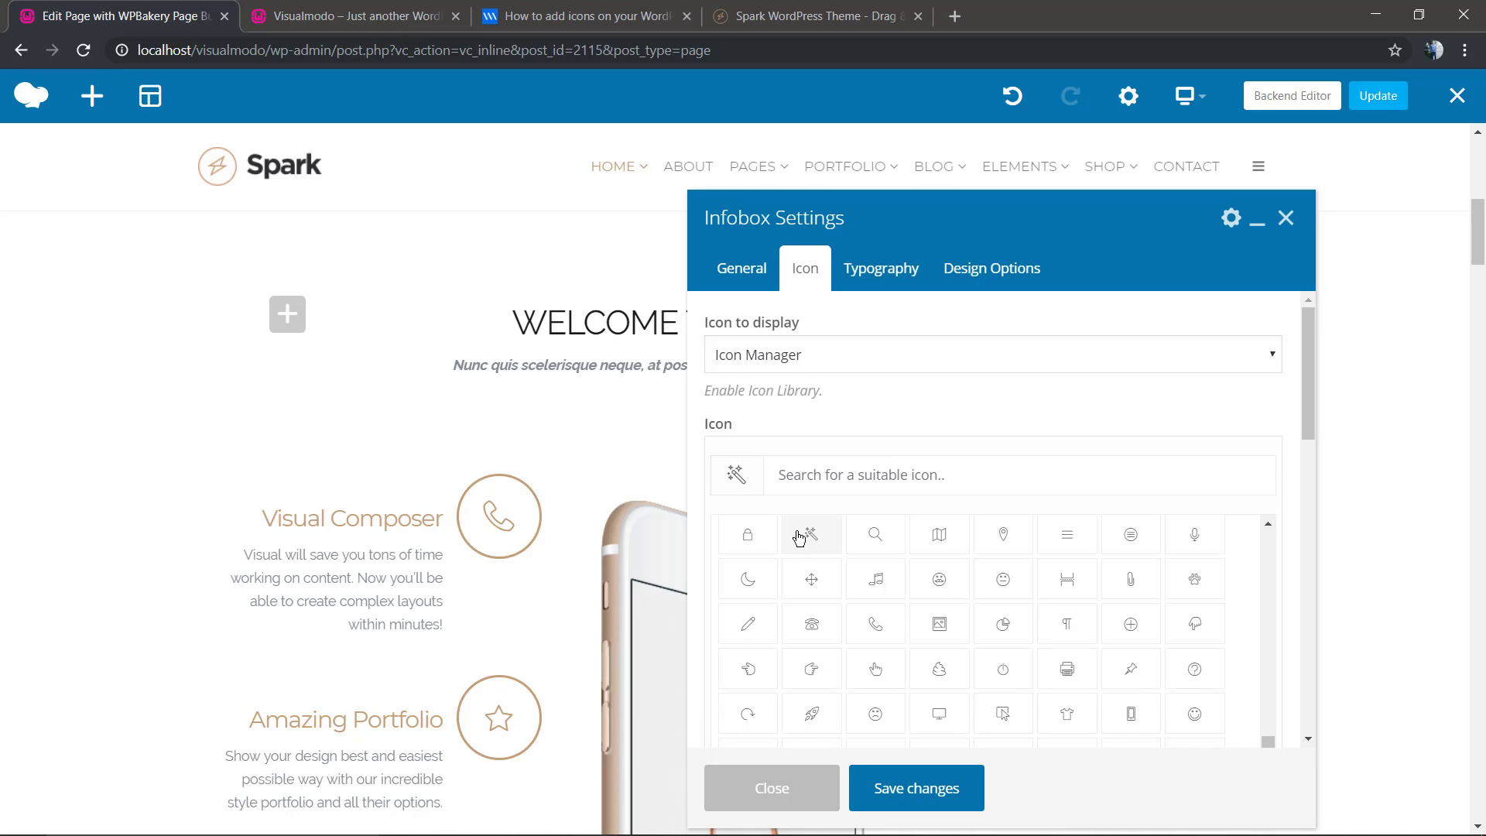
pyautogui.click(884, 791)
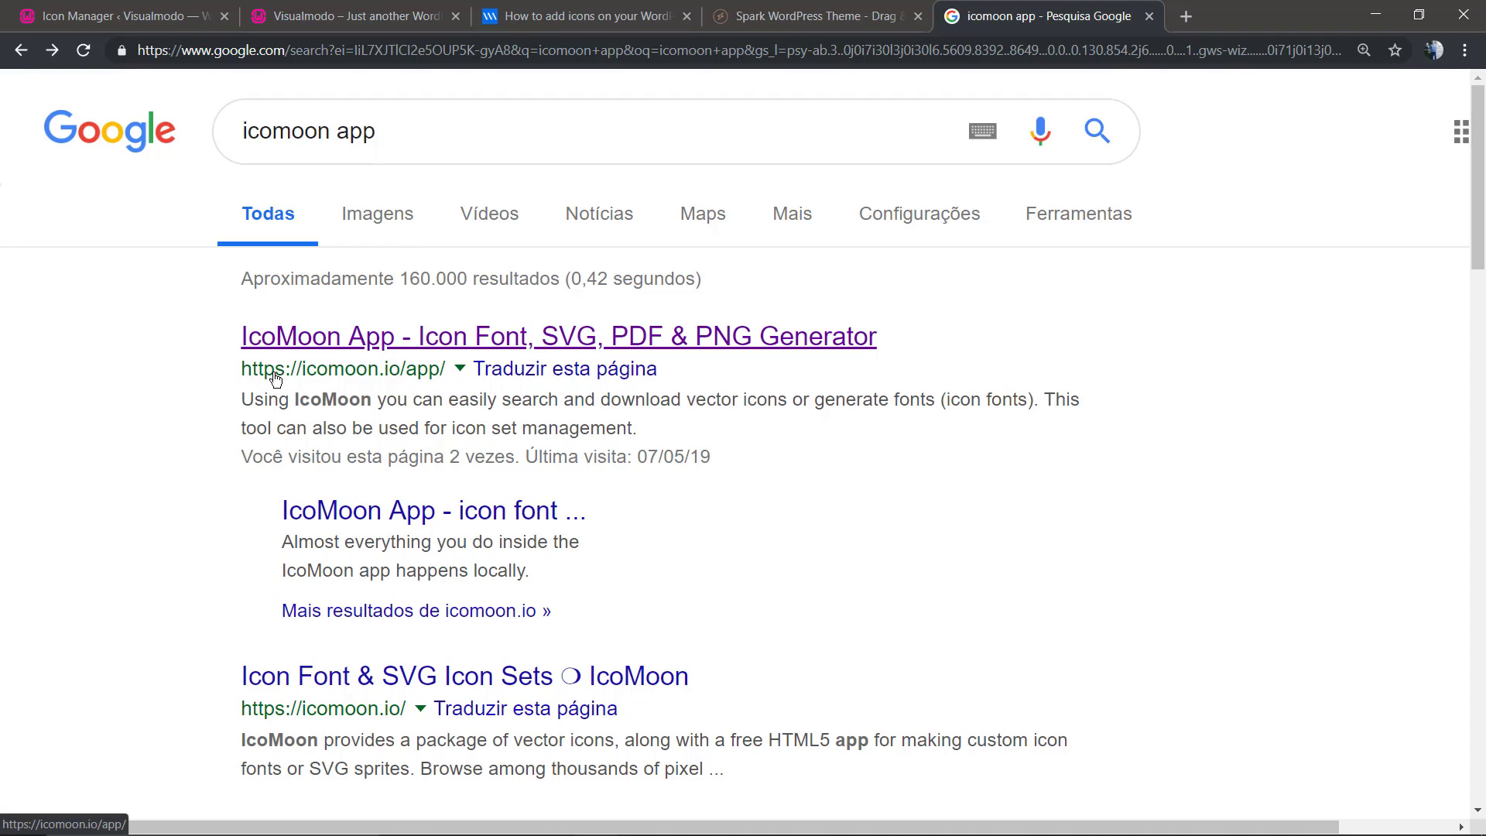
# - Open the free IcoMoon App set and deselect the YouTube, newspaper, film strip and video camera icons
pyautogui.click(382, 345)
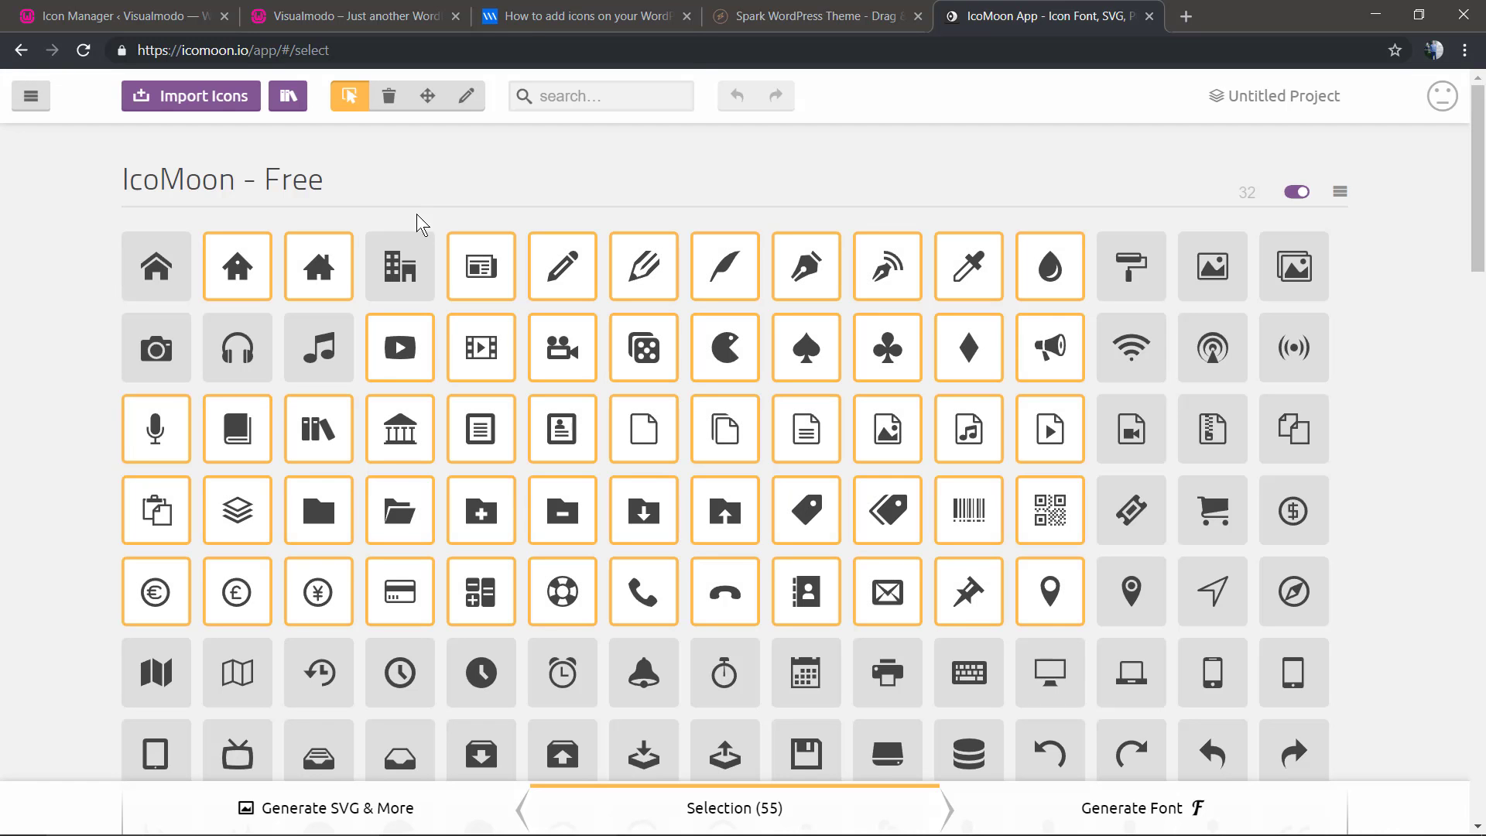
pyautogui.click(414, 344)
pyautogui.click(486, 288)
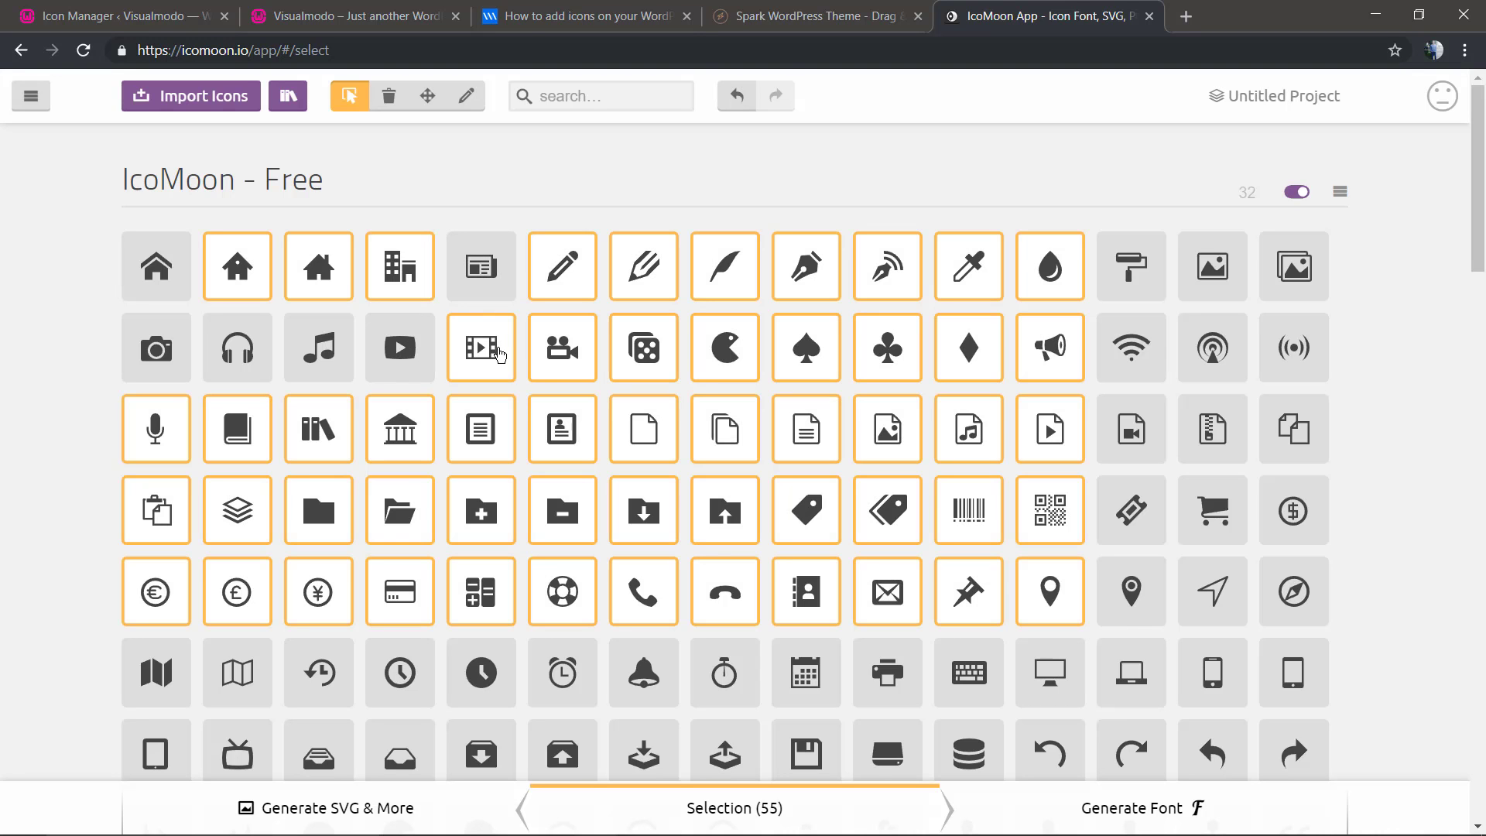
pyautogui.click(488, 345)
pyautogui.click(595, 367)
pyautogui.scroll(-20, 587, 441)
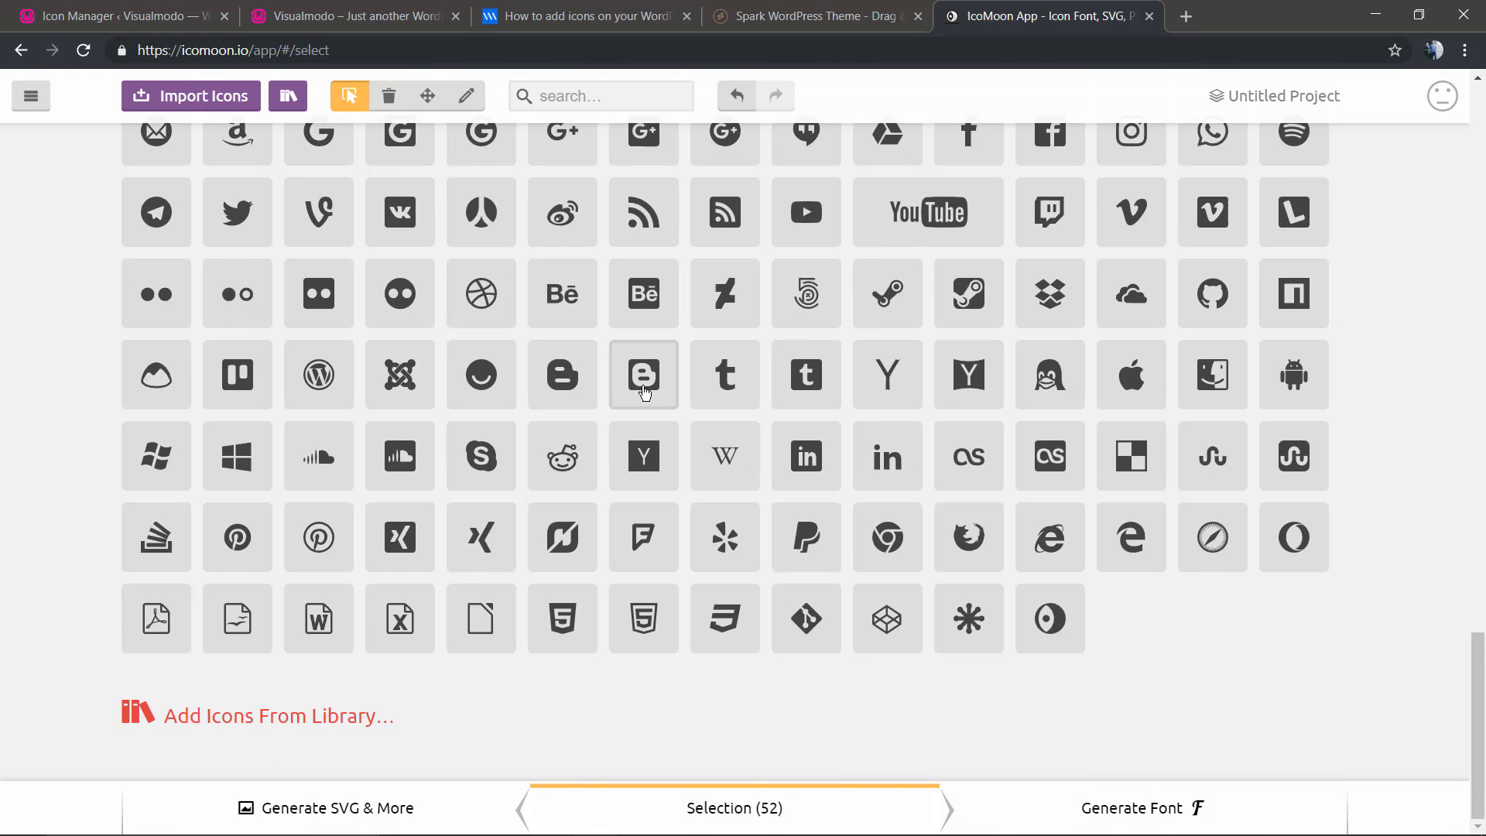
pyautogui.scroll(20, 642, 391)
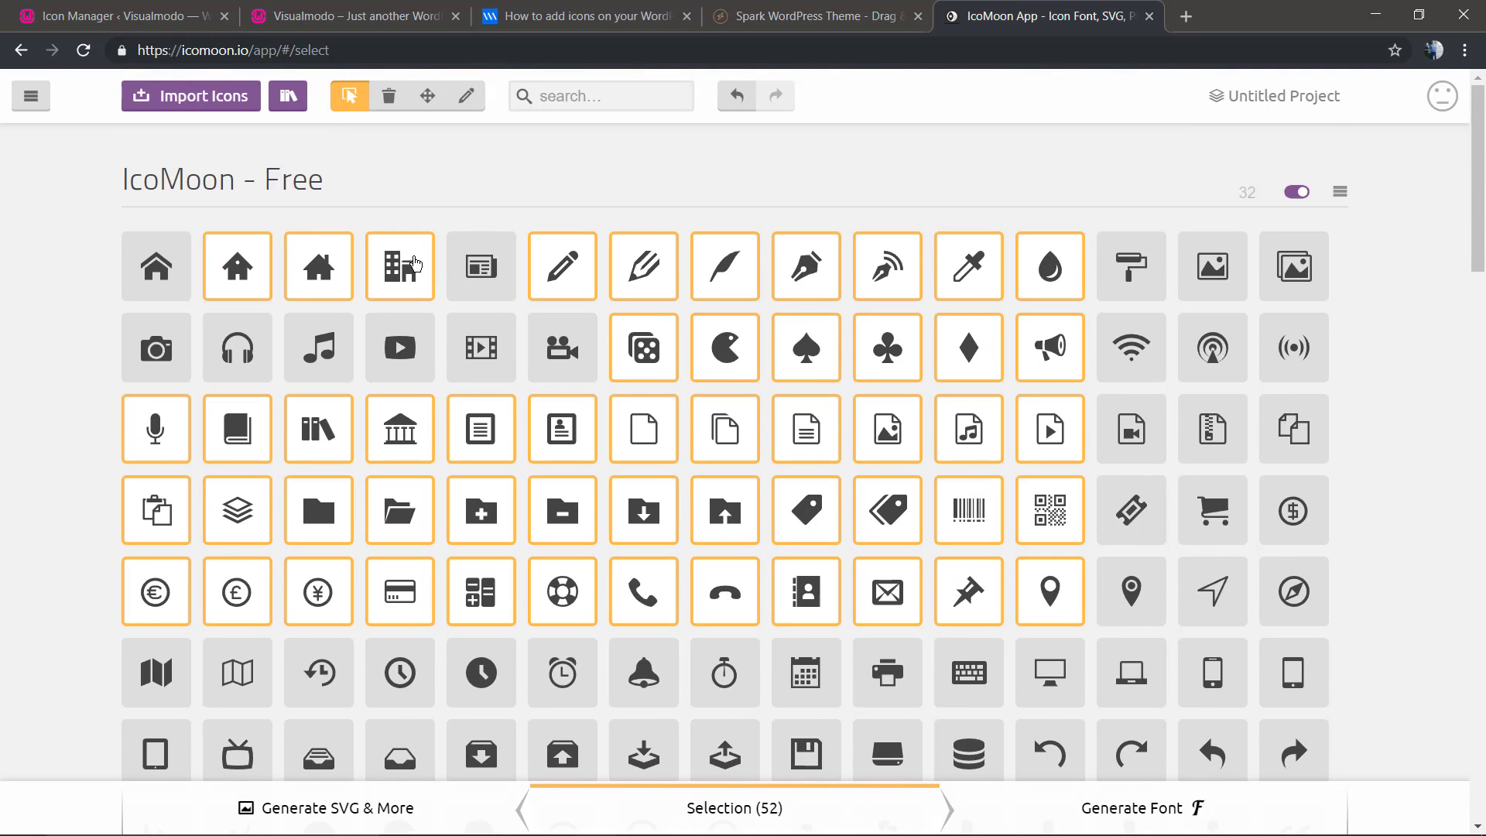
pyautogui.scroll(-4, 488, 293)
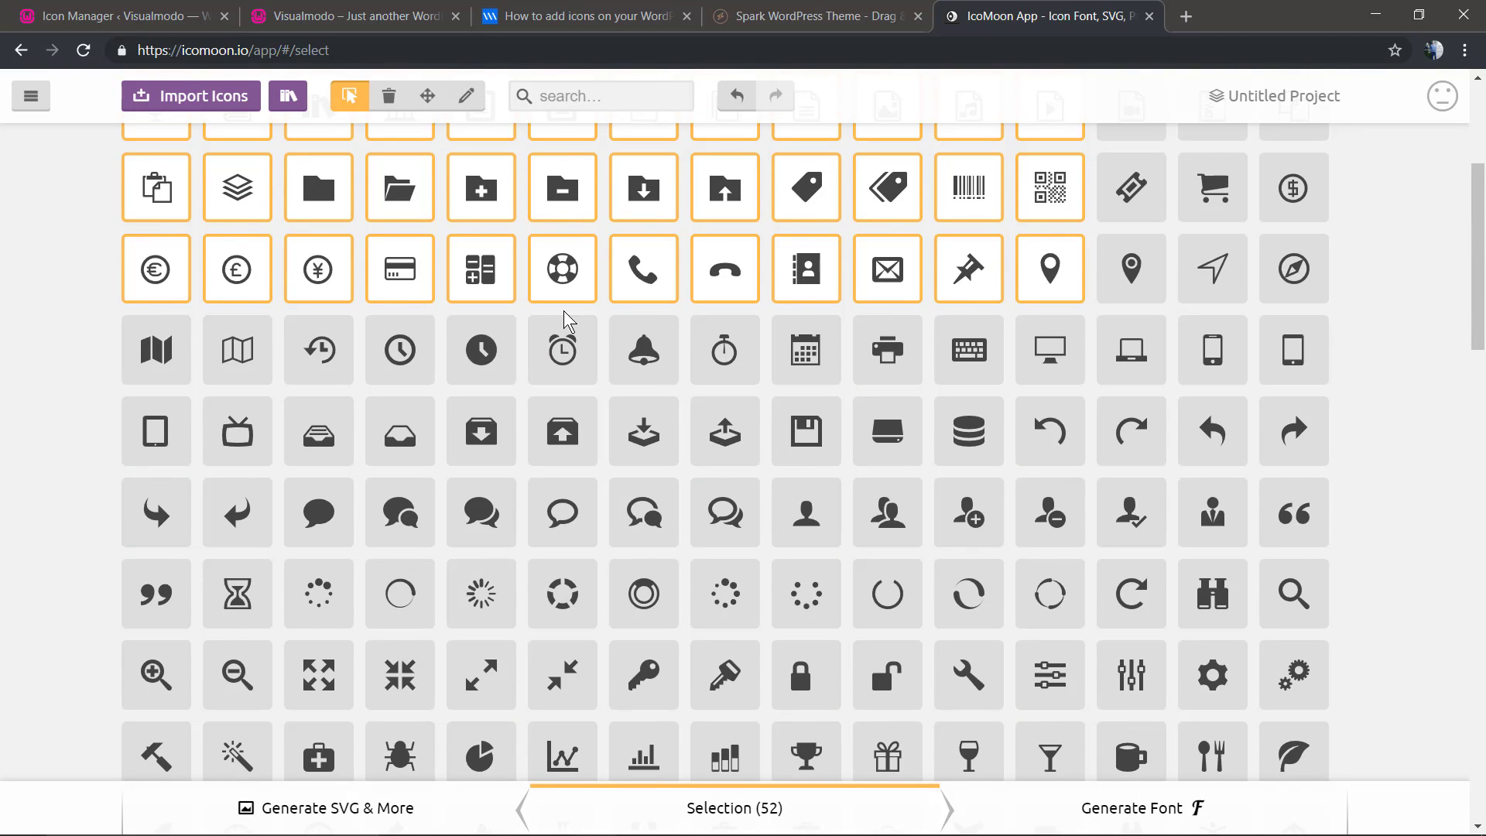
pyautogui.scroll(4, 565, 344)
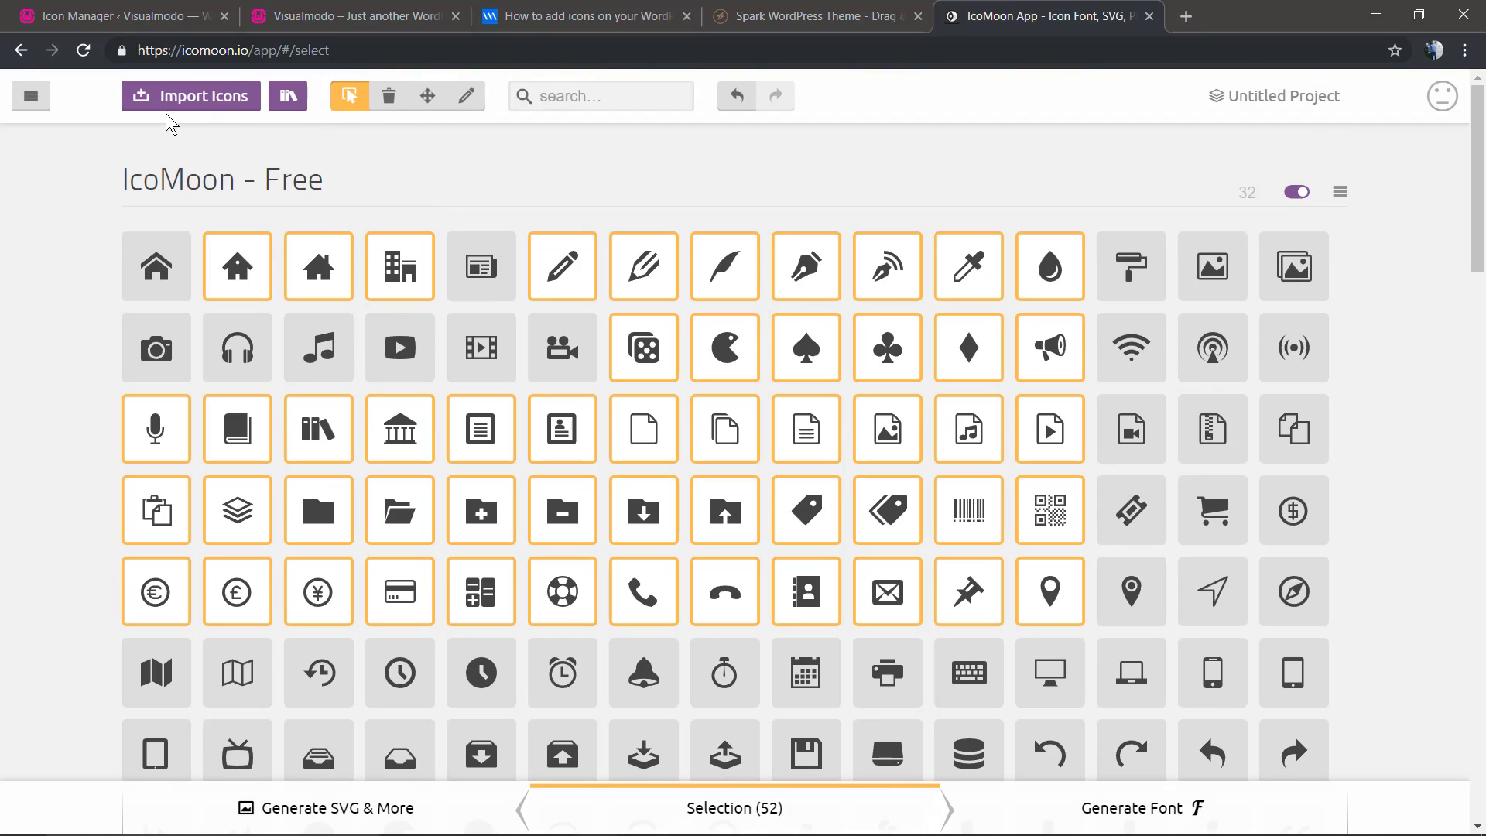
# - Add the user-check and circular-arrow icons, bringing the selection to 54
pyautogui.click(30, 104)
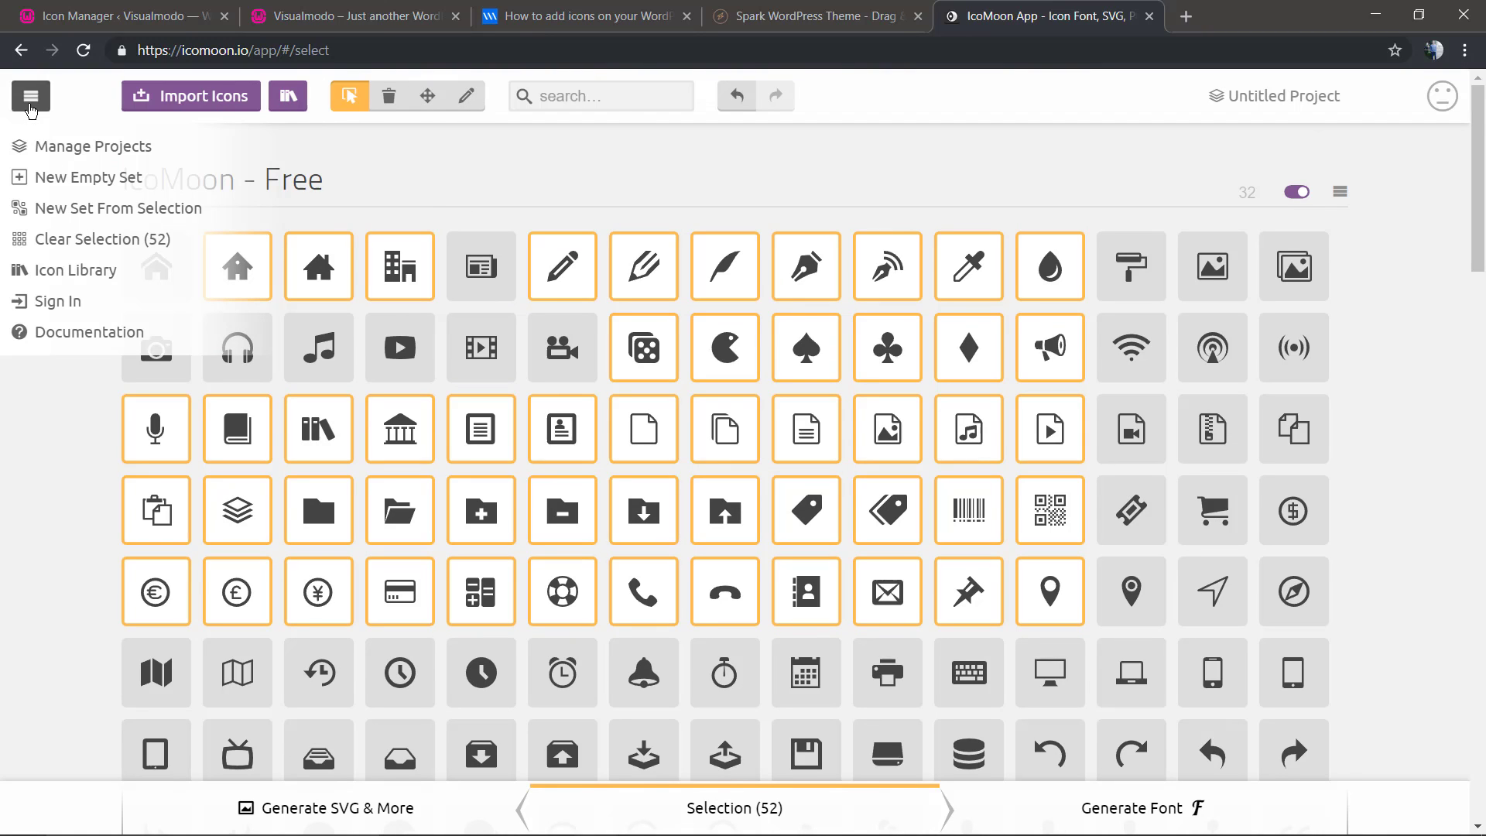
pyautogui.click(31, 104)
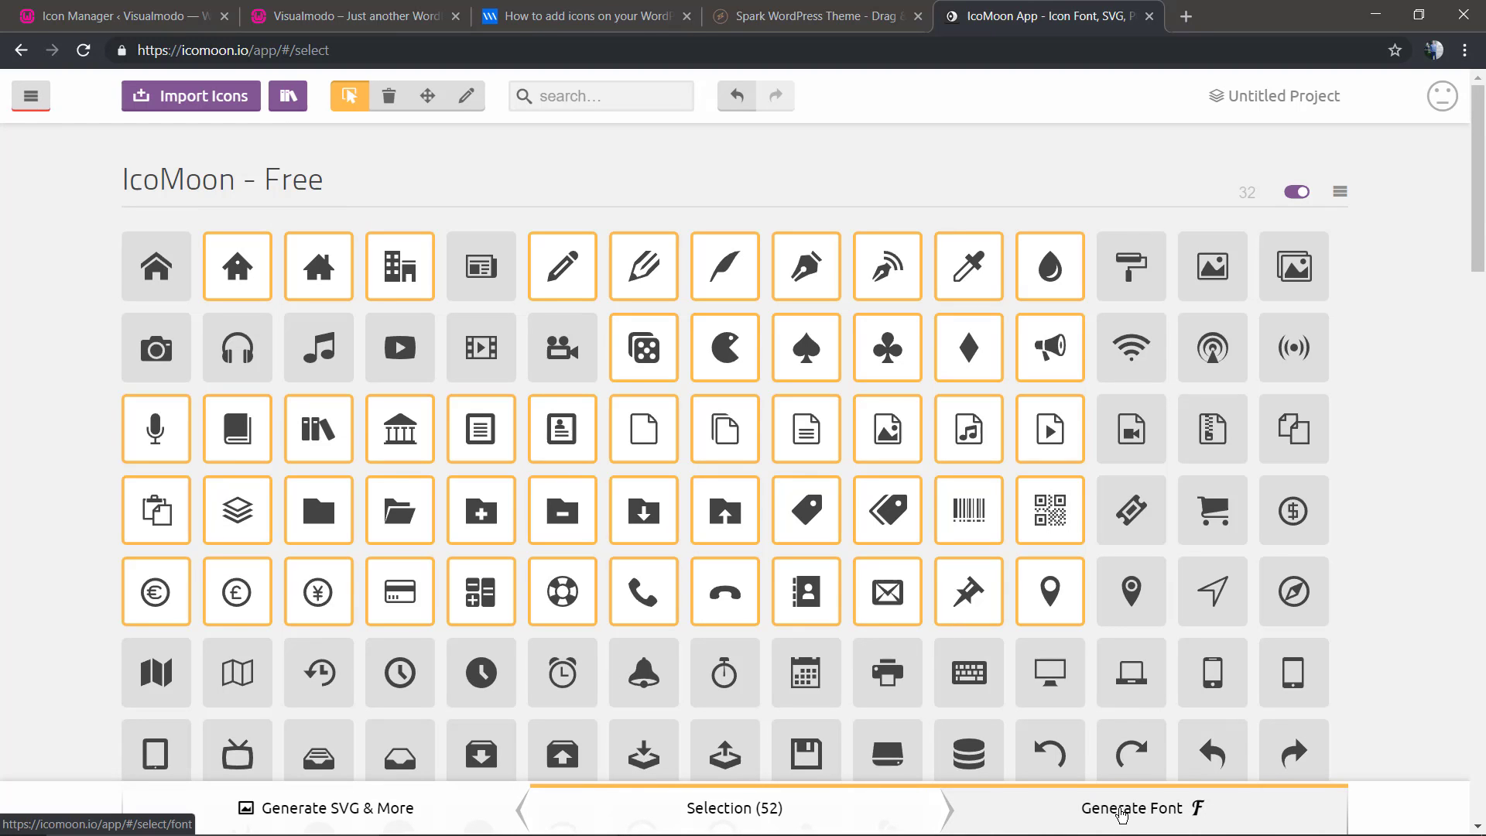
pyautogui.scroll(-1, 1143, 628)
pyautogui.scroll(-4, 1143, 629)
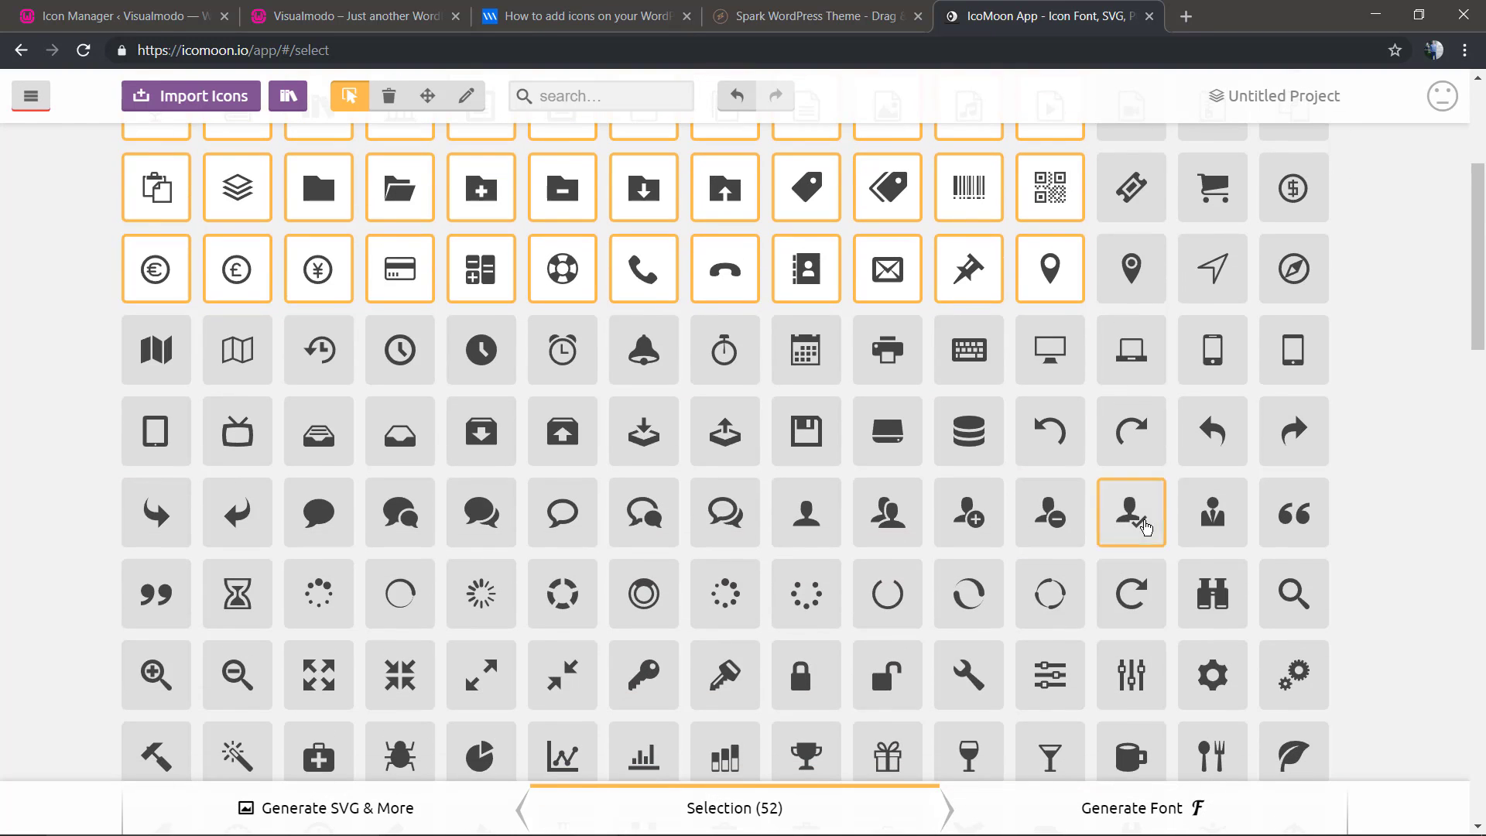
pyautogui.click(1132, 520)
pyautogui.click(1143, 625)
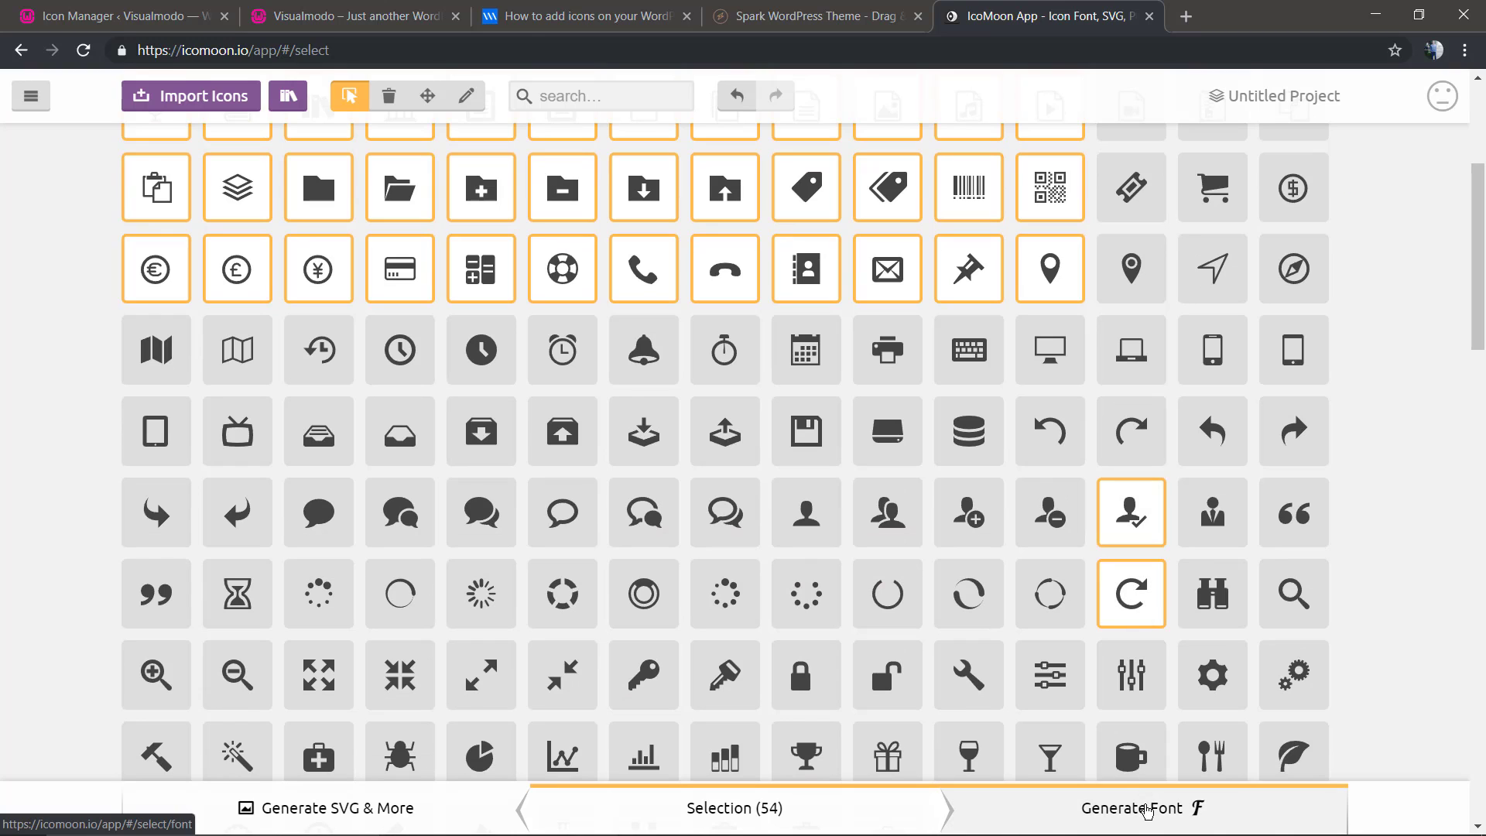
# - Generate the 54-glyph font, download it as icomoon (1).zip, and return to the site tab
pyautogui.click(1145, 807)
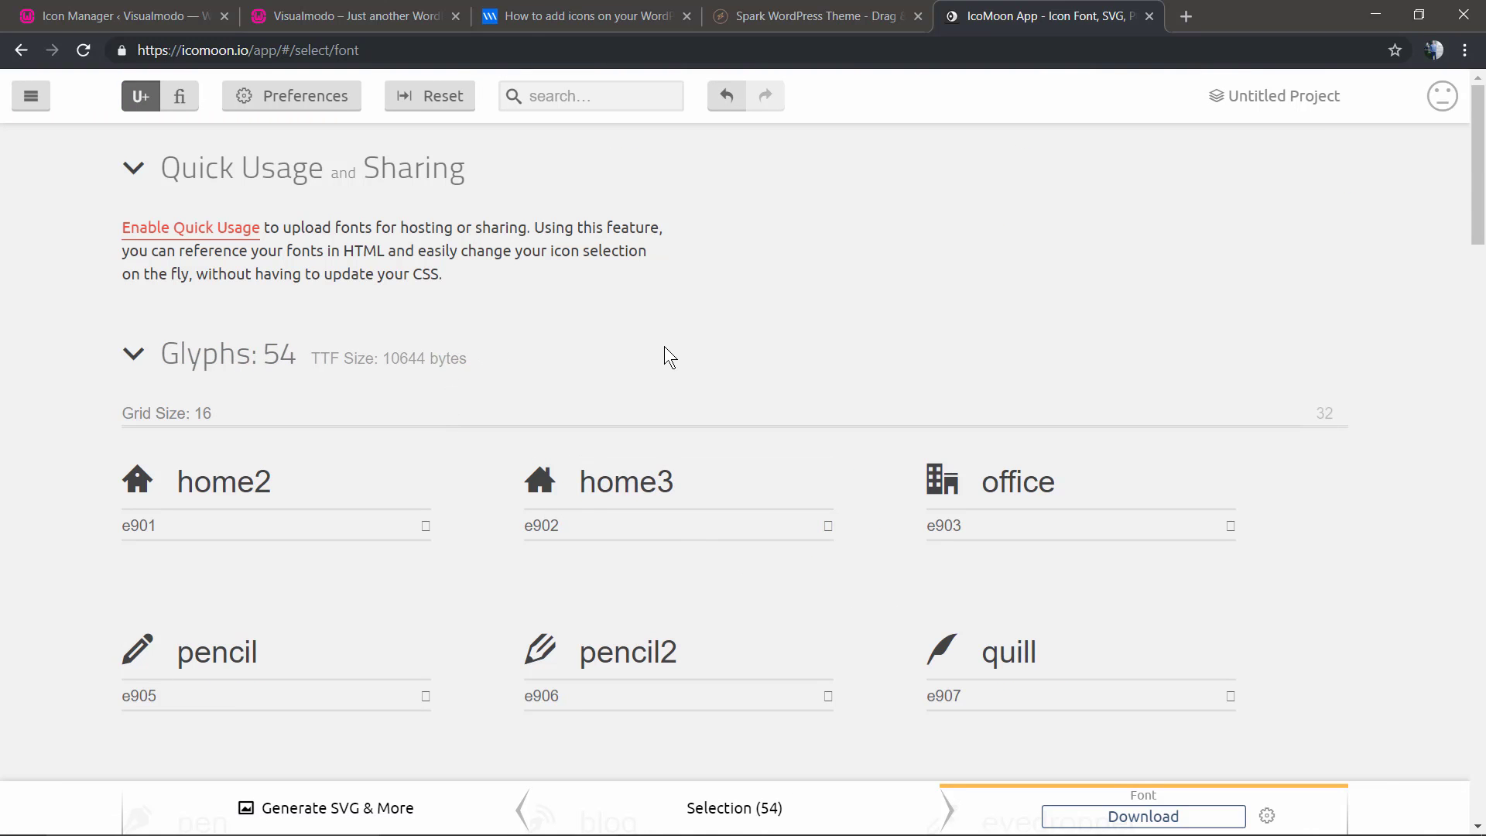
pyautogui.scroll(-20, 551, 353)
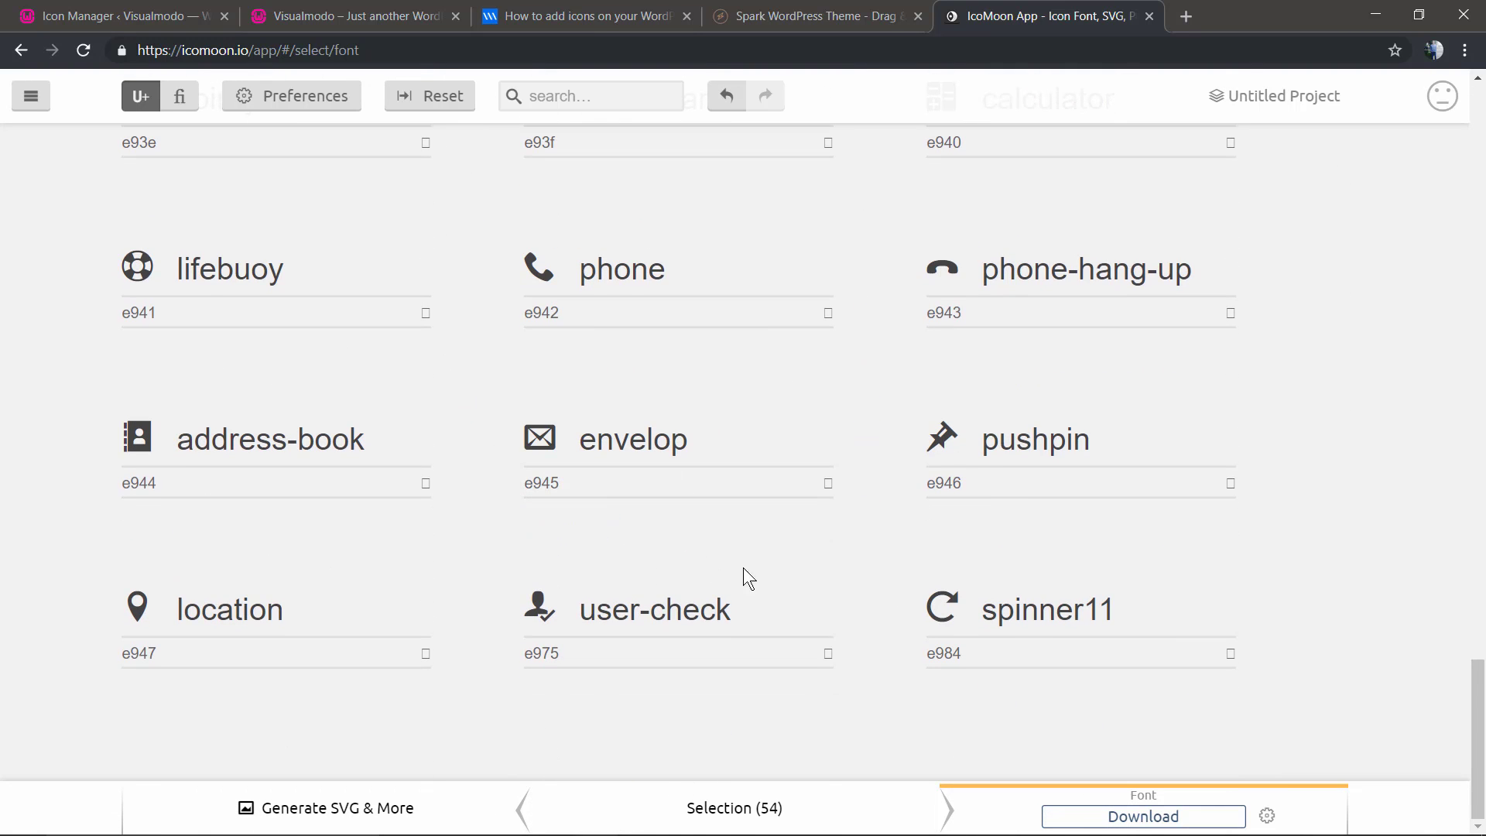
pyautogui.click(1106, 814)
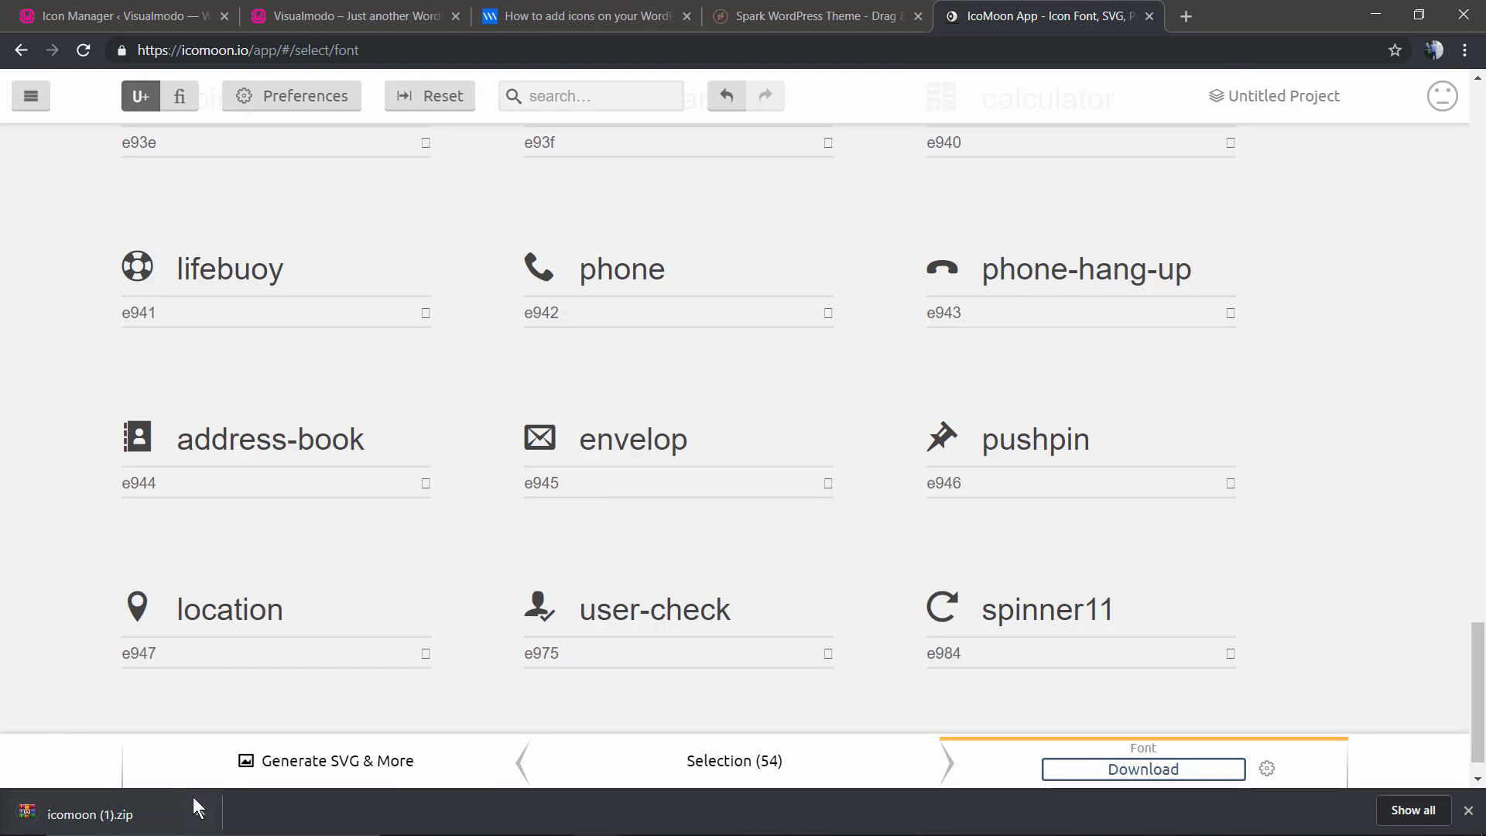
pyautogui.click(1468, 811)
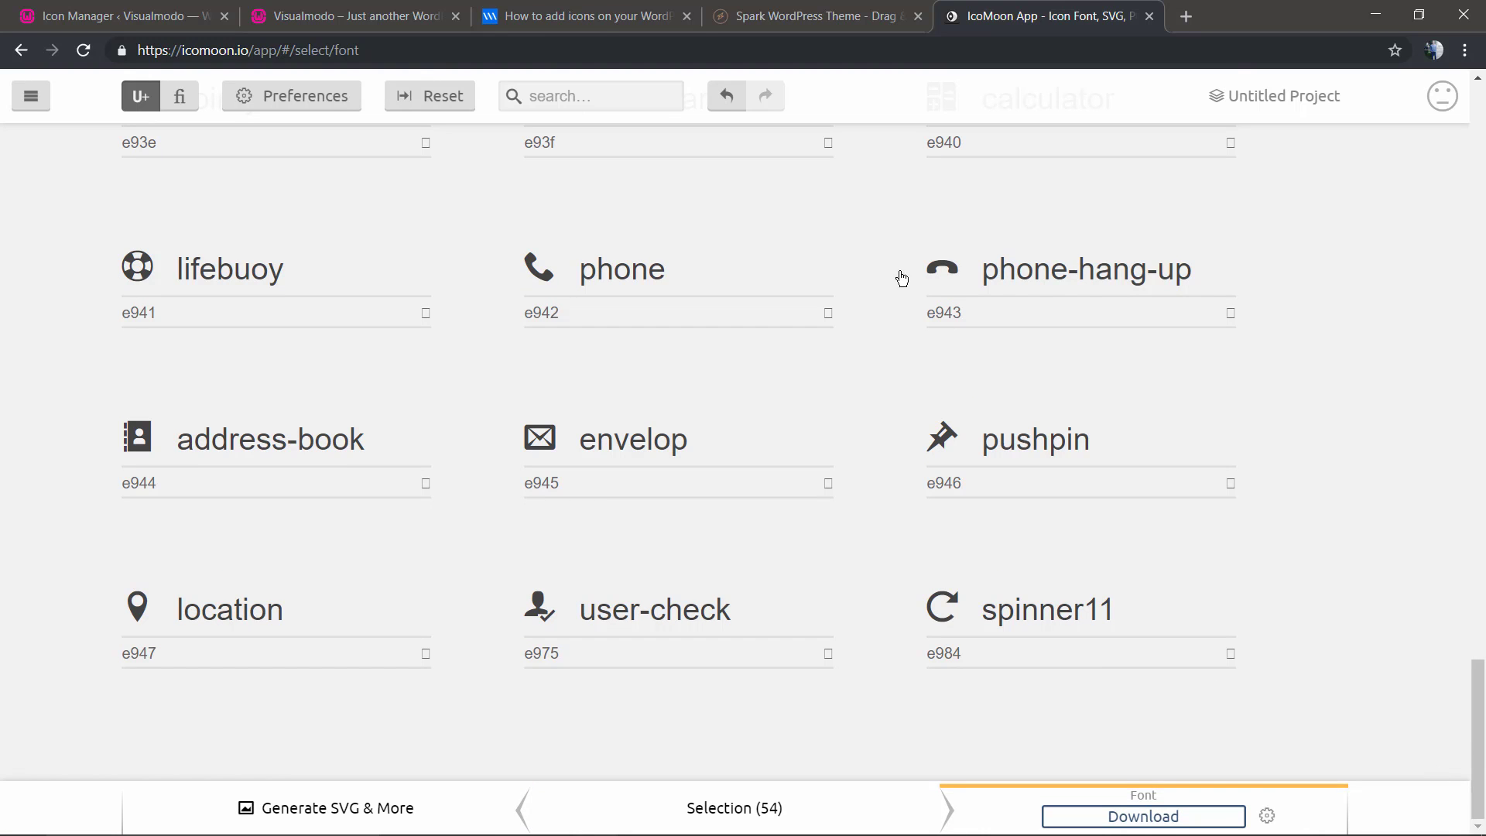
pyautogui.click(534, 12)
# - Upload icomoon (1).zip from Downloads to the WordPress Icon Manager as a new font icon set
pyautogui.click(389, 9)
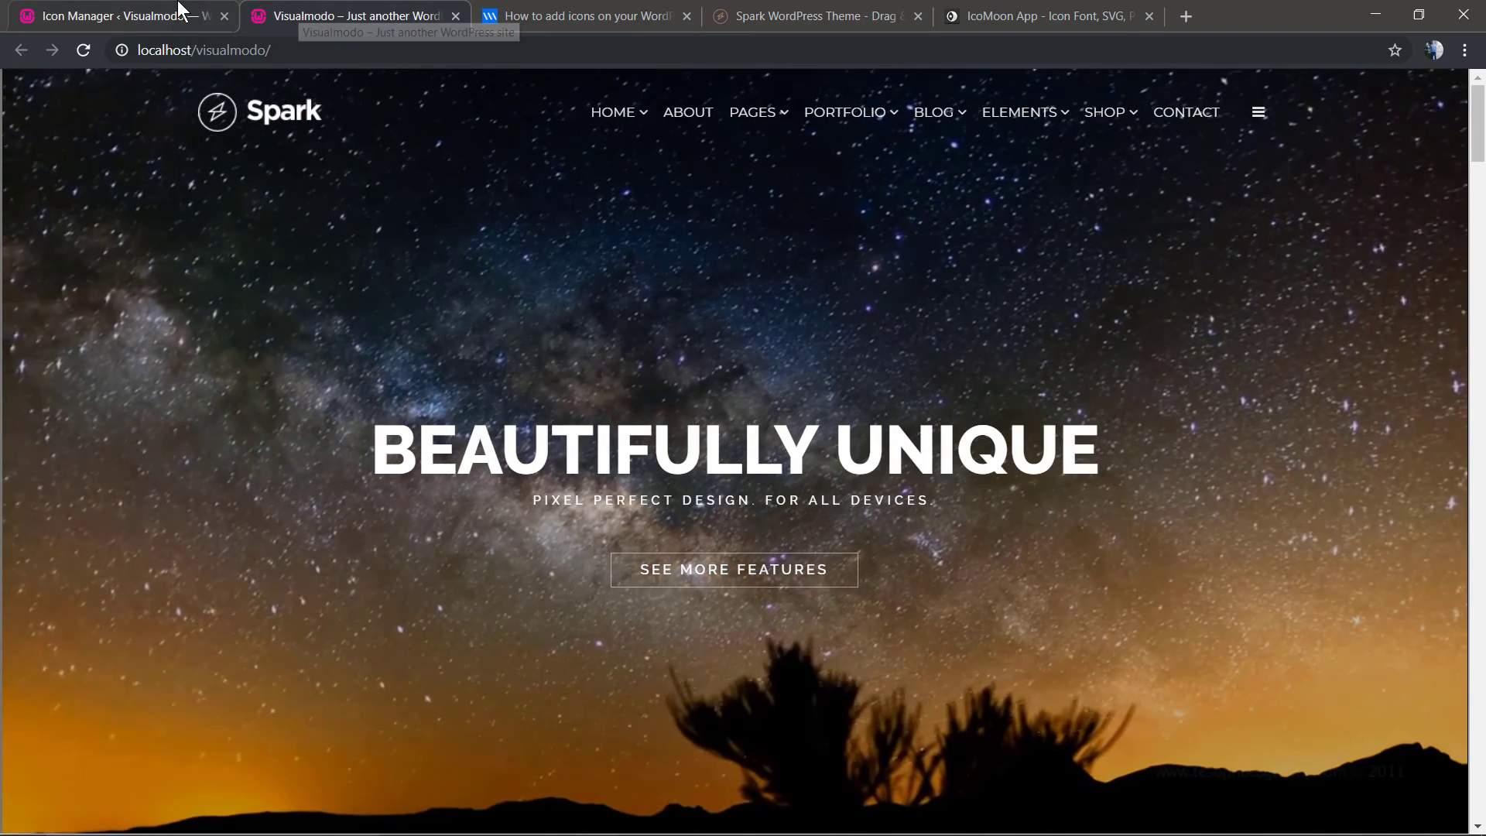
pyautogui.click(178, 13)
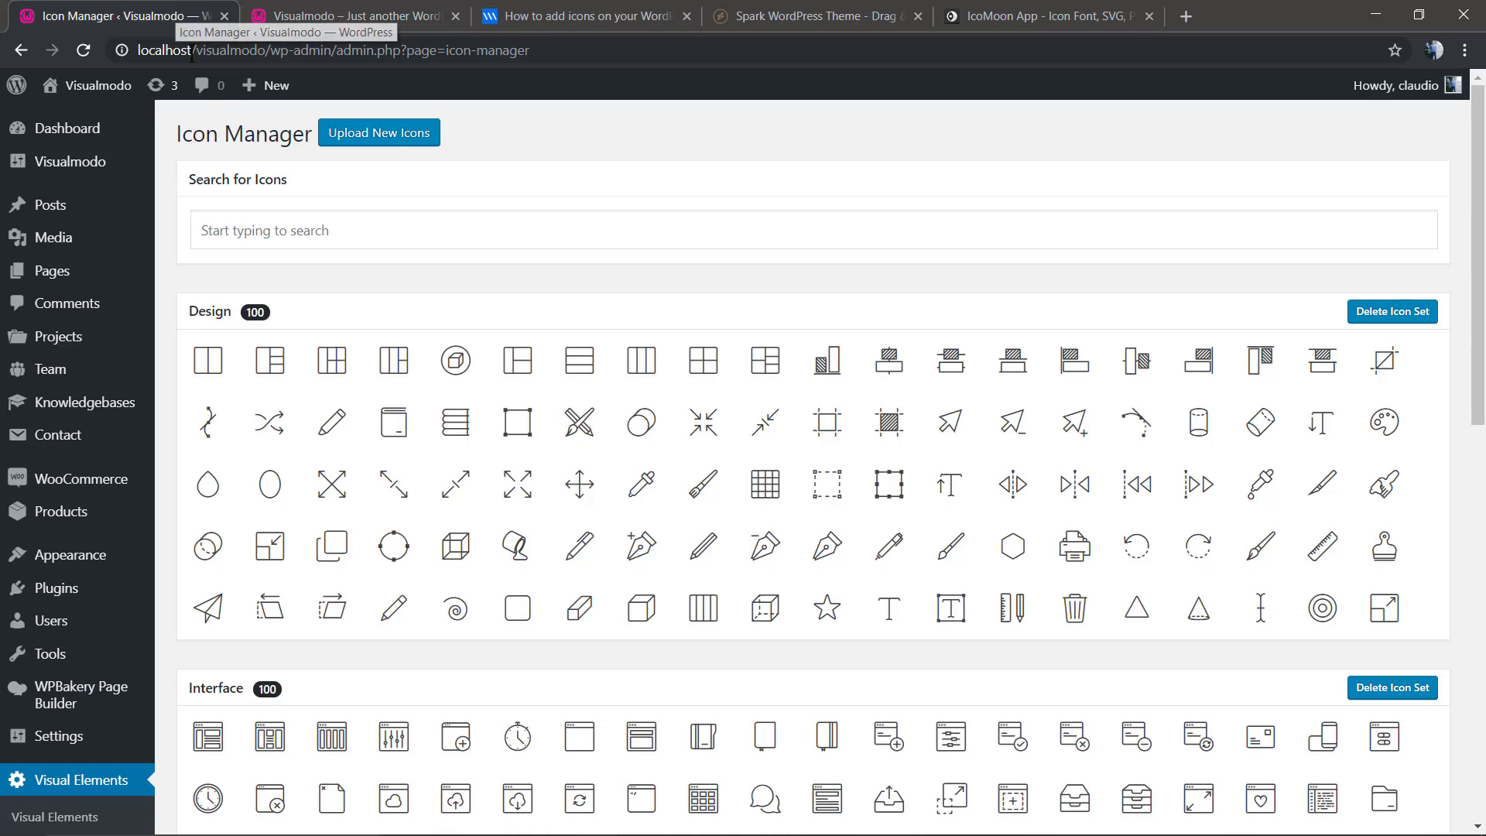
pyautogui.click(368, 128)
pyautogui.click(78, 178)
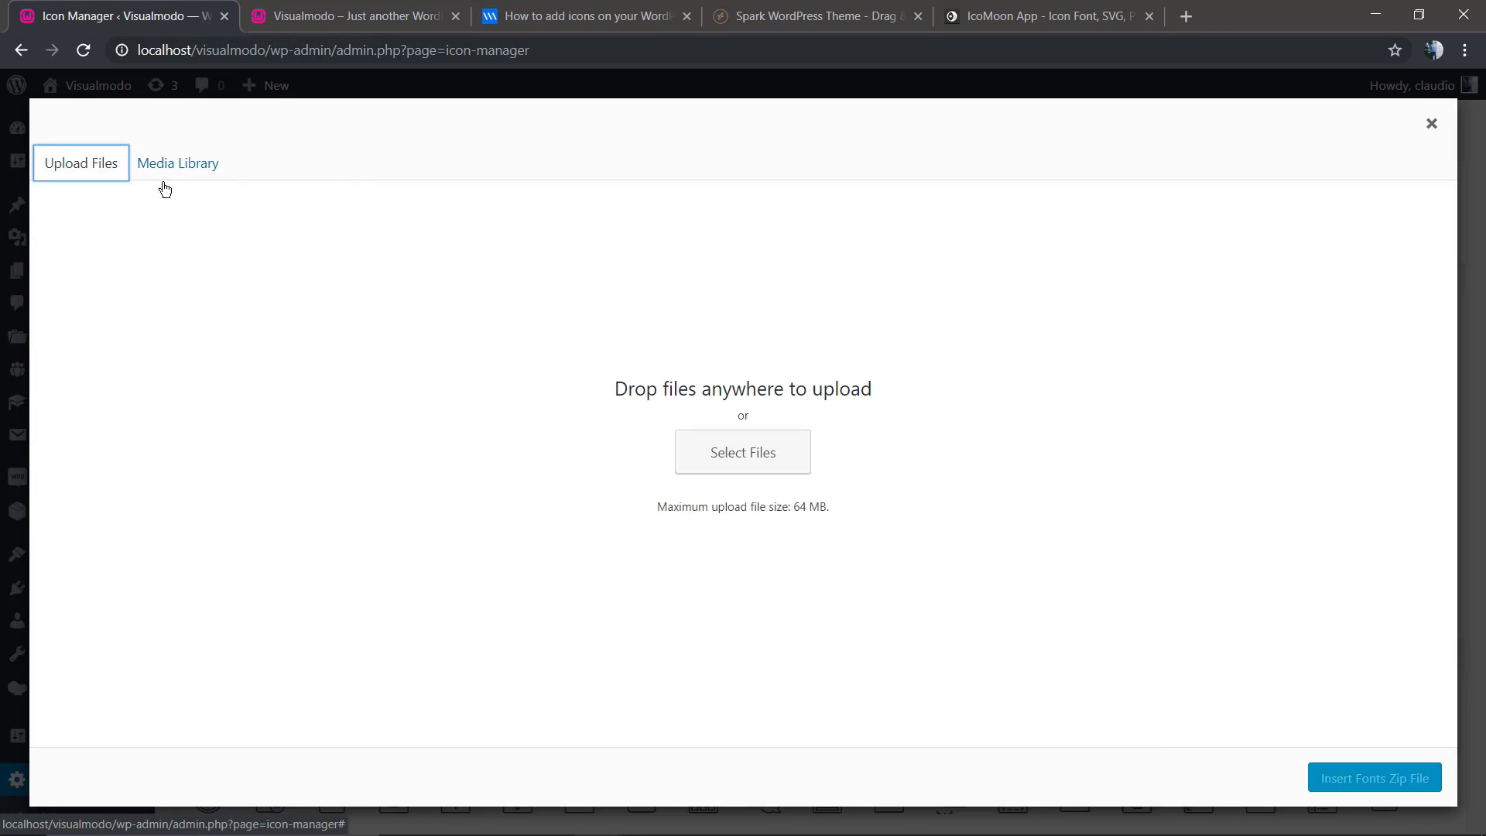
pyautogui.click(712, 457)
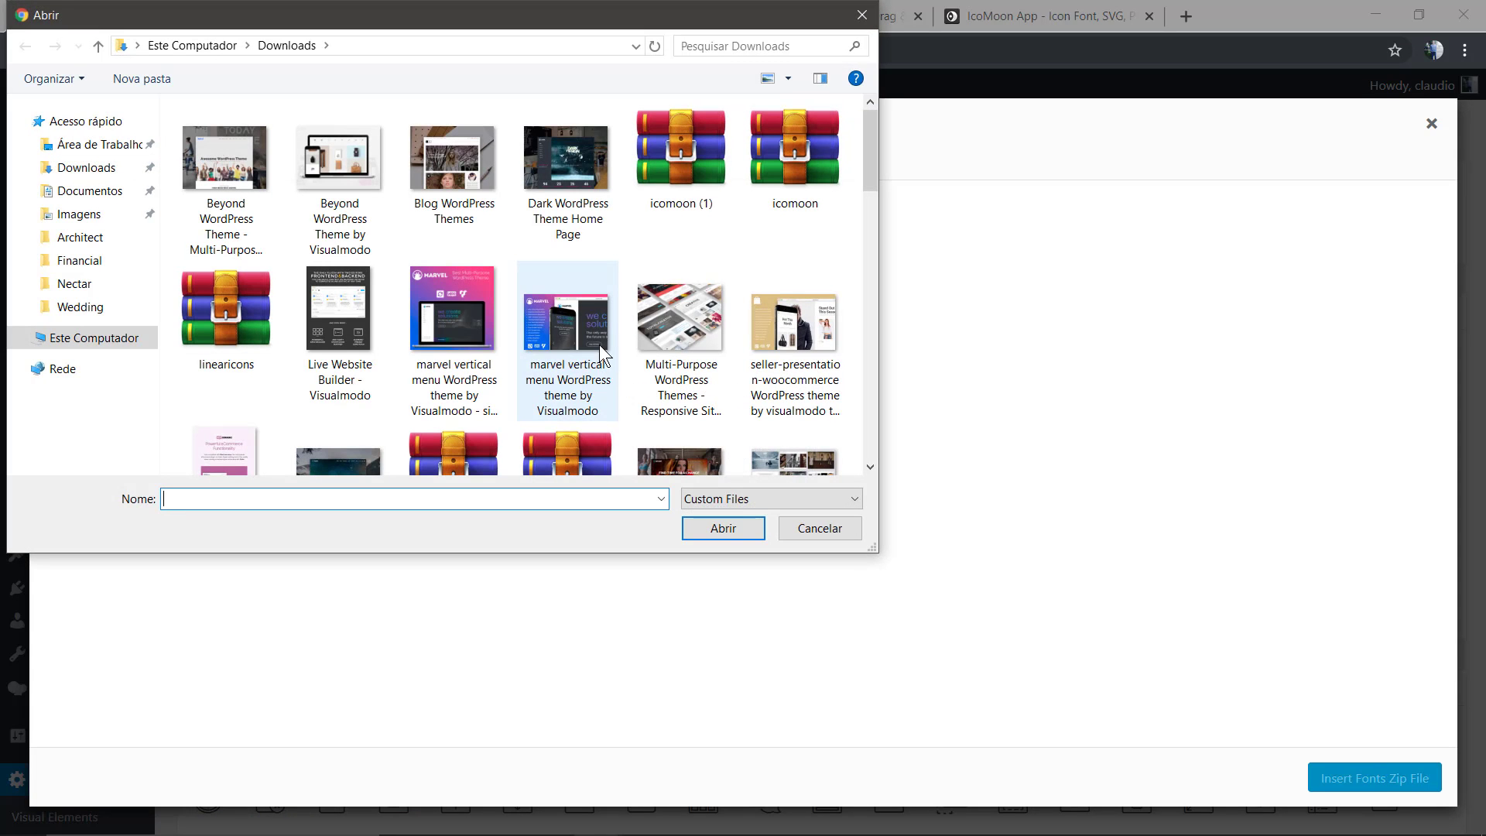
pyautogui.click(675, 178)
pyautogui.doubleClick(675, 179)
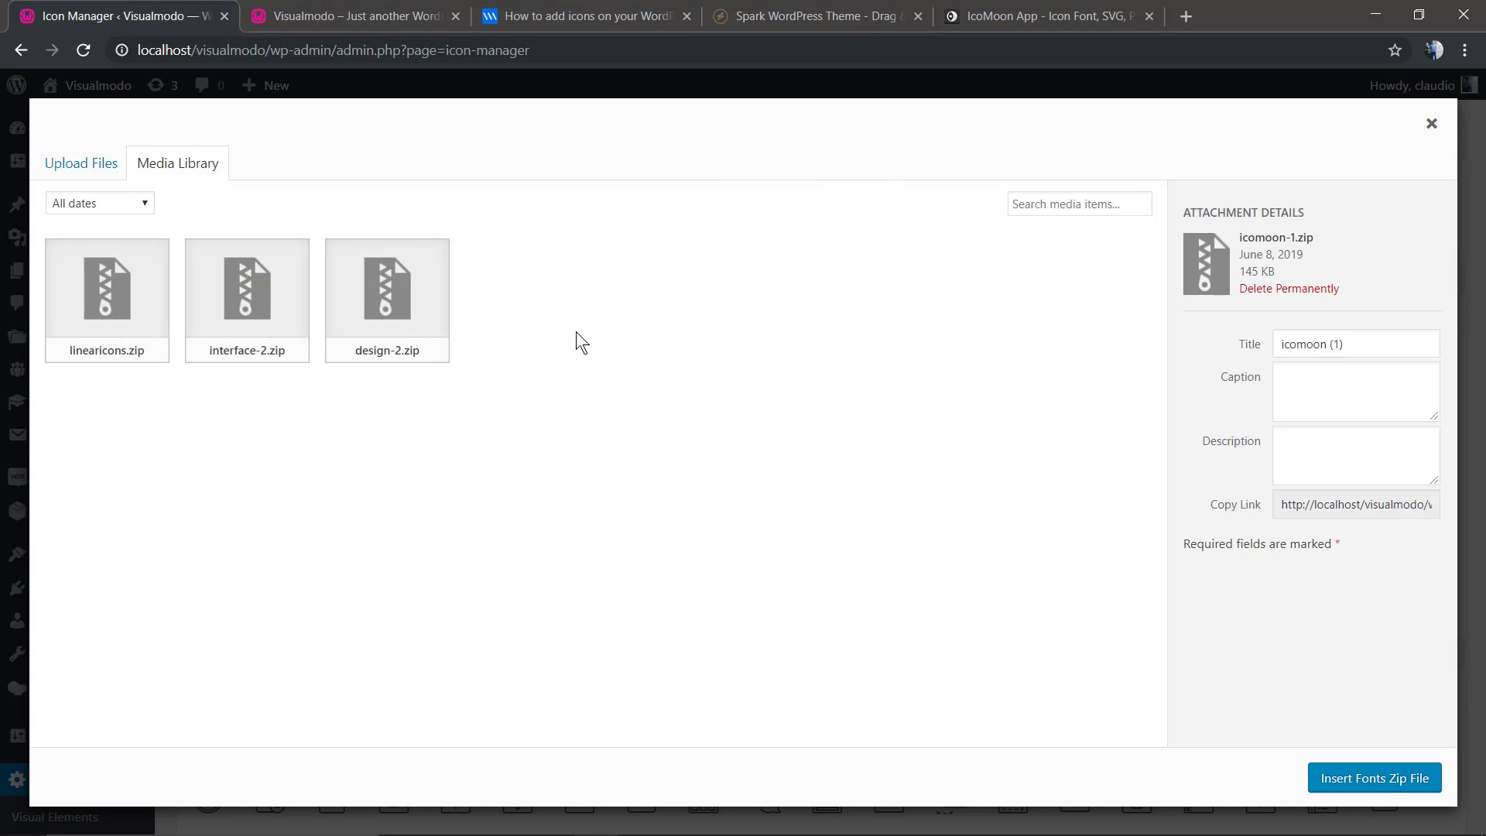
pyautogui.click(1384, 779)
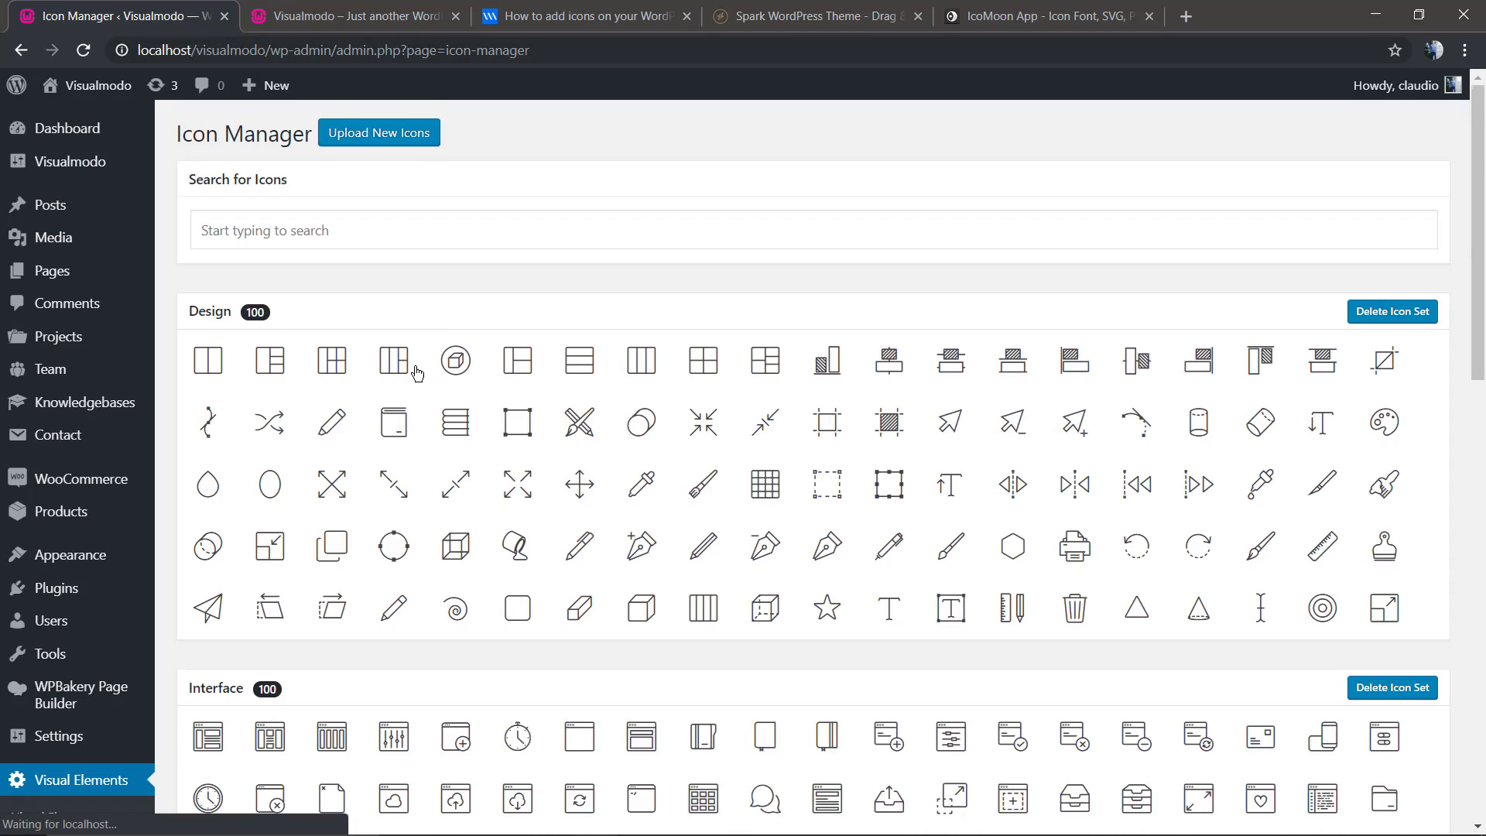
pyautogui.scroll(-20, 414, 367)
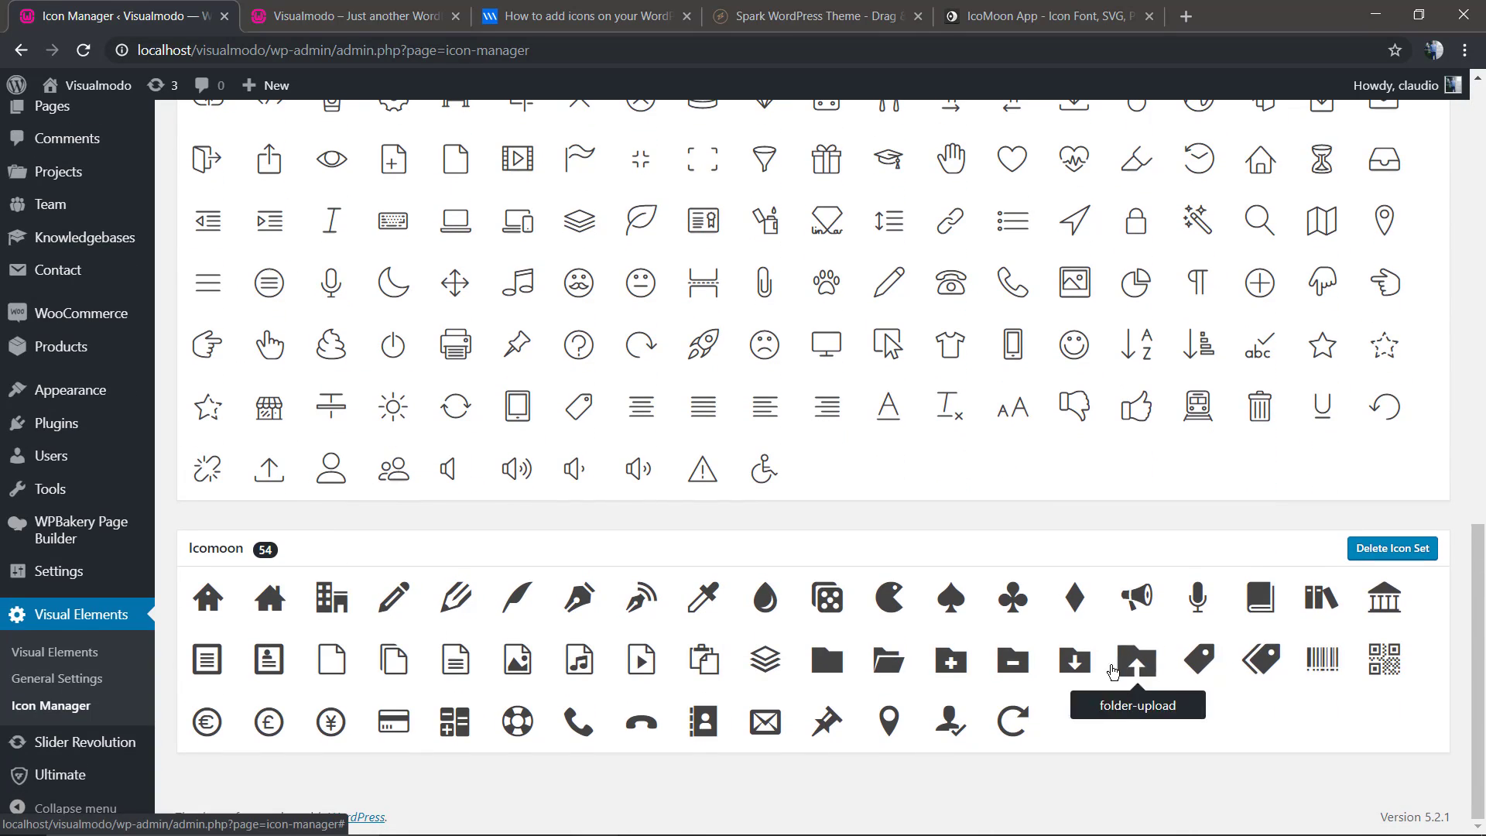
pyautogui.scroll(20, 467, 592)
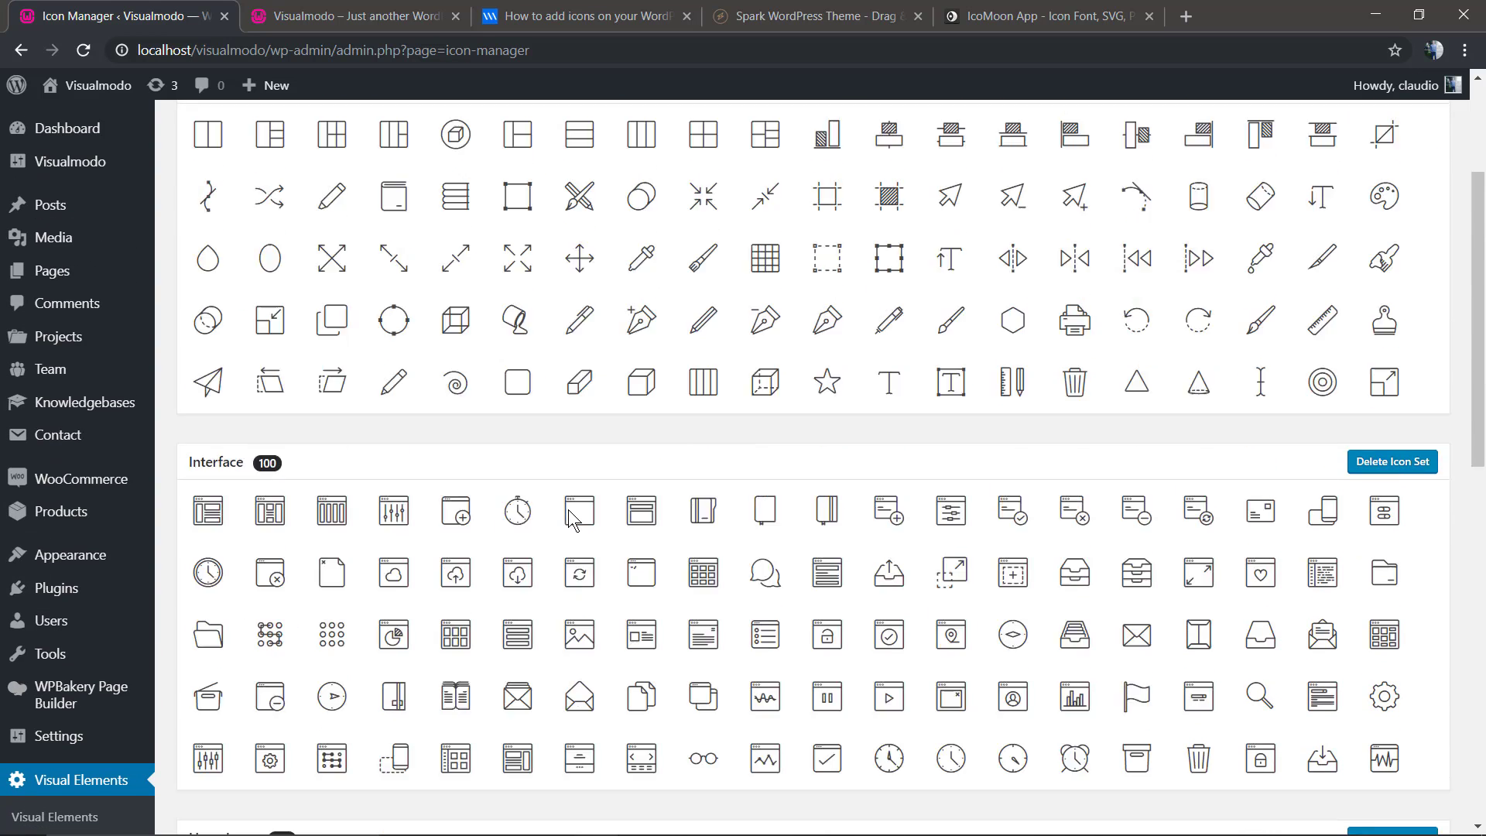